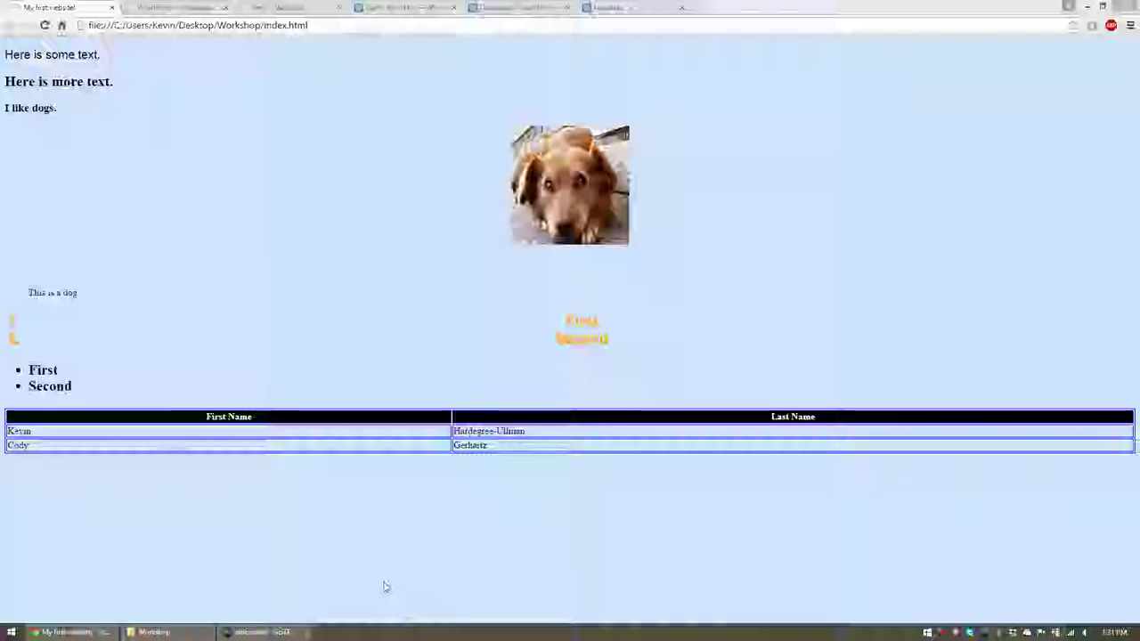
# Compare the index.html source in SciTE with its rendered page in Chrome
pyautogui.click(262, 631)
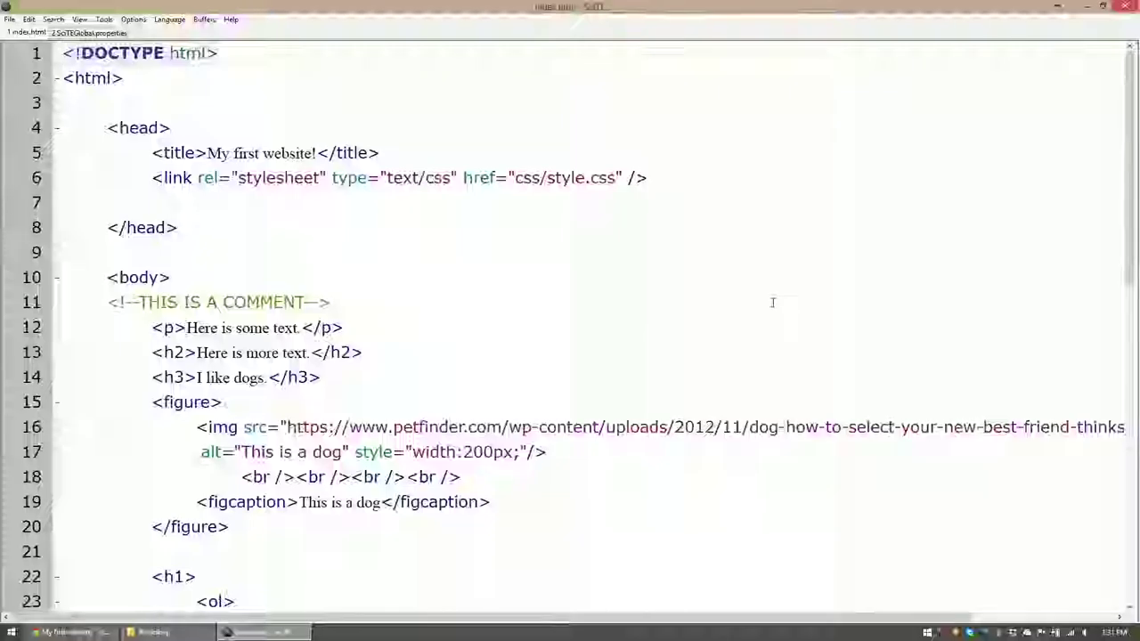
pyautogui.scroll(-4, 771, 303)
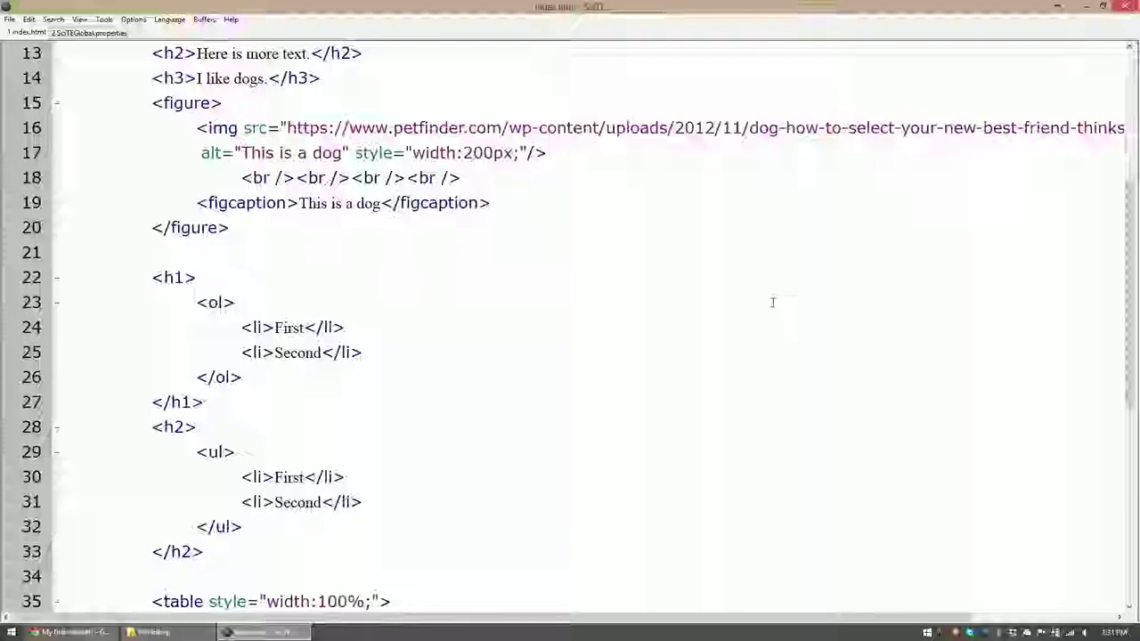
pyautogui.click(71, 632)
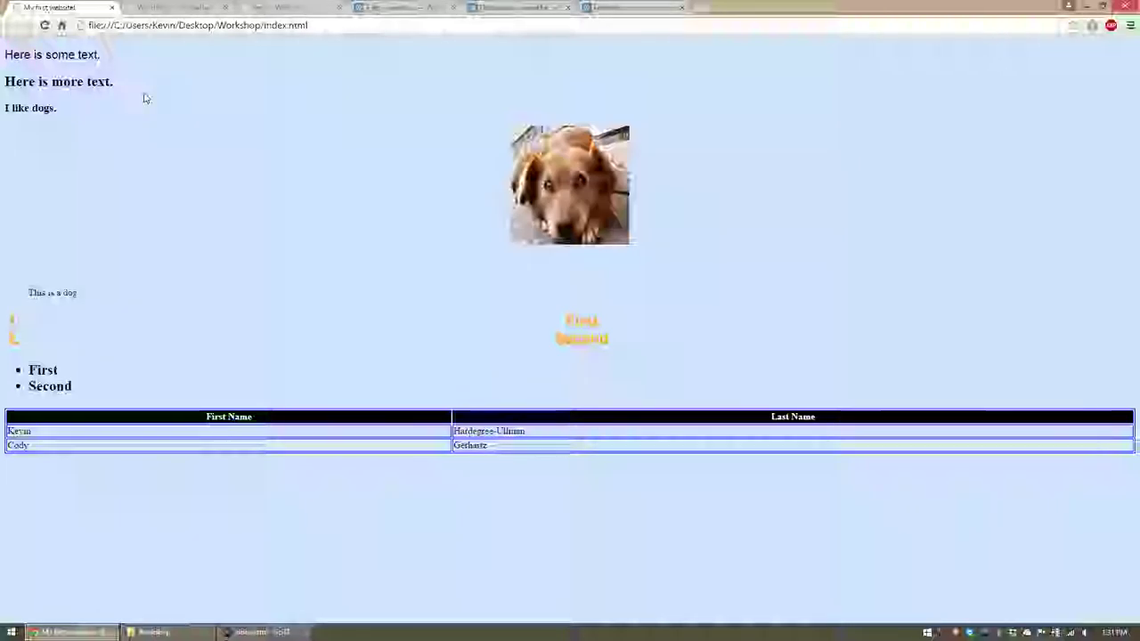
pyautogui.click(279, 632)
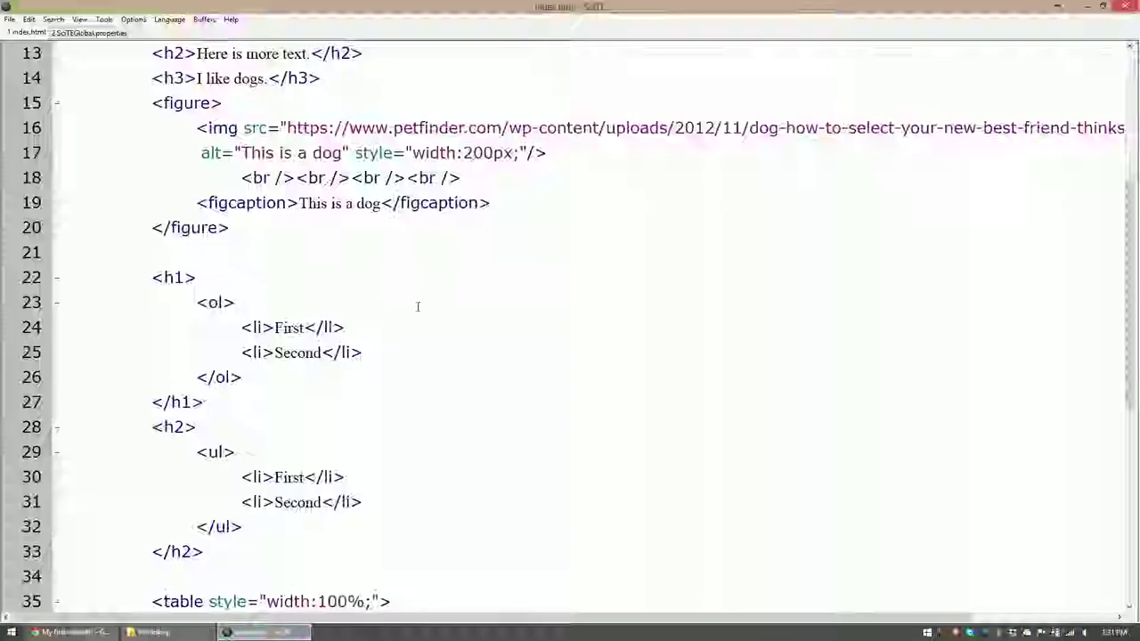
pyautogui.scroll(4, 418, 307)
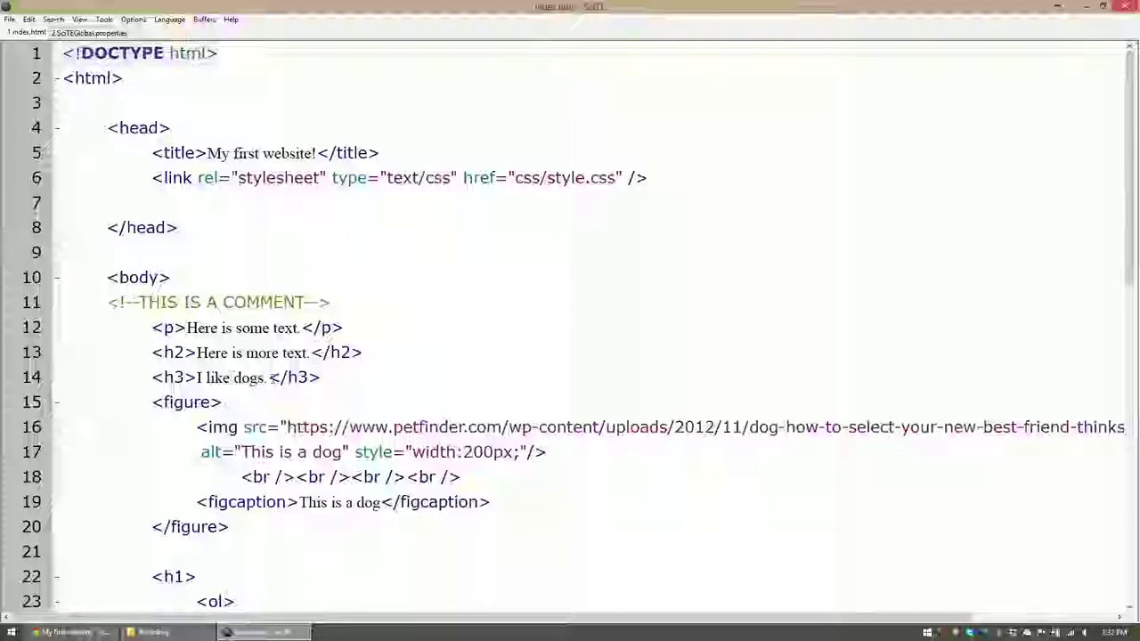
# Insert '<a href="' just before the word dogs on line 14 and save
pyautogui.doubleClick(240, 378)
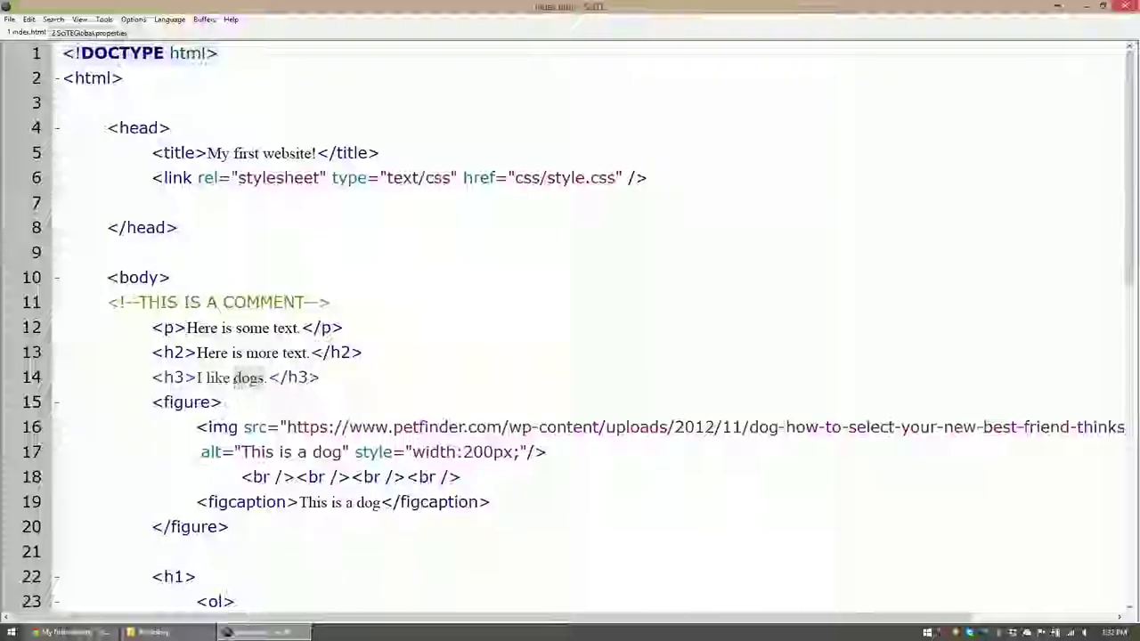
pyautogui.click(233, 378)
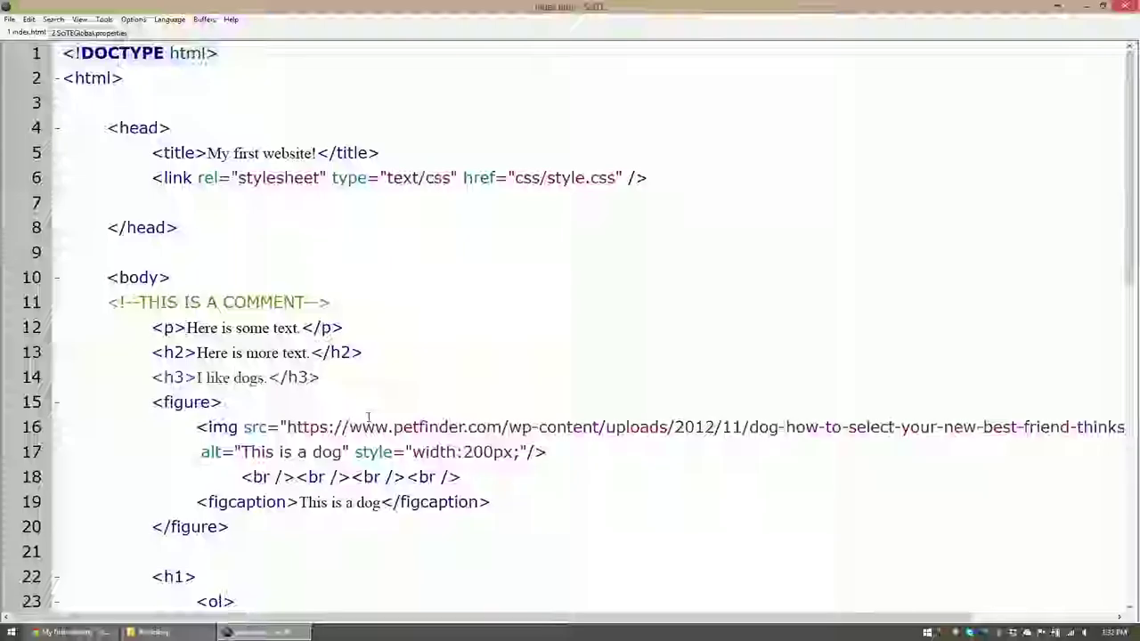
pyautogui.write('<')
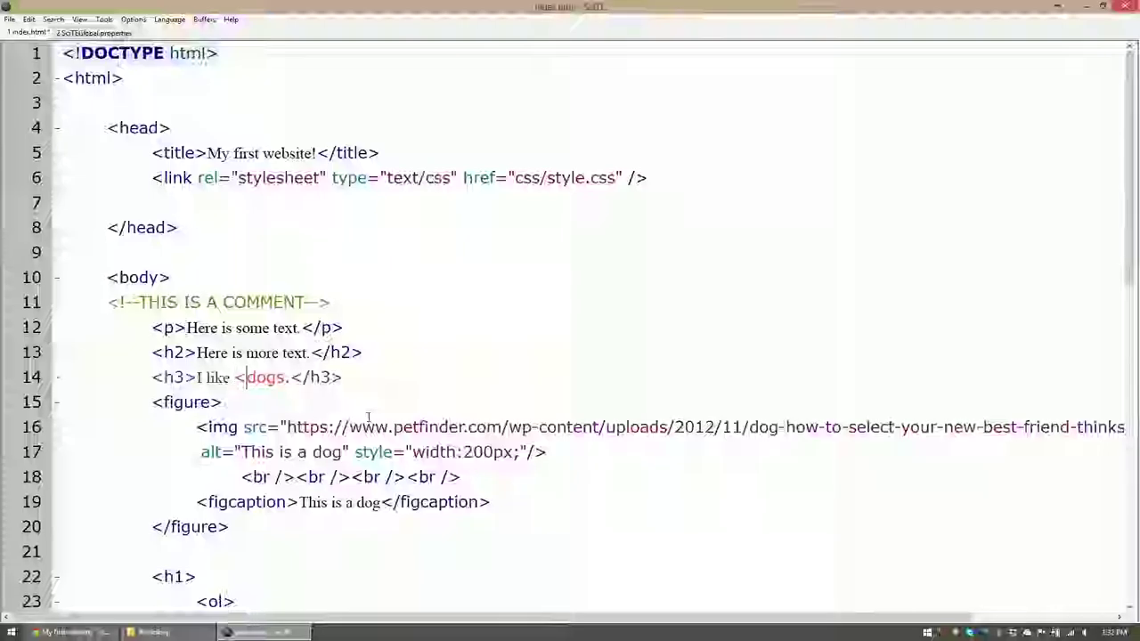
pyautogui.write('a ')
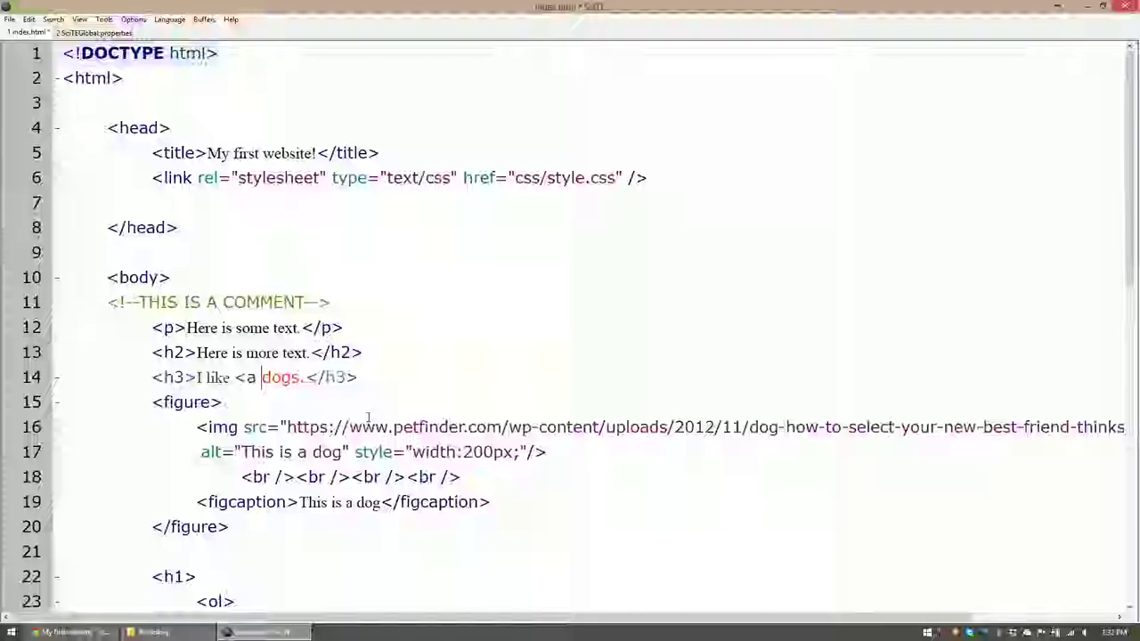
pyautogui.write('href')
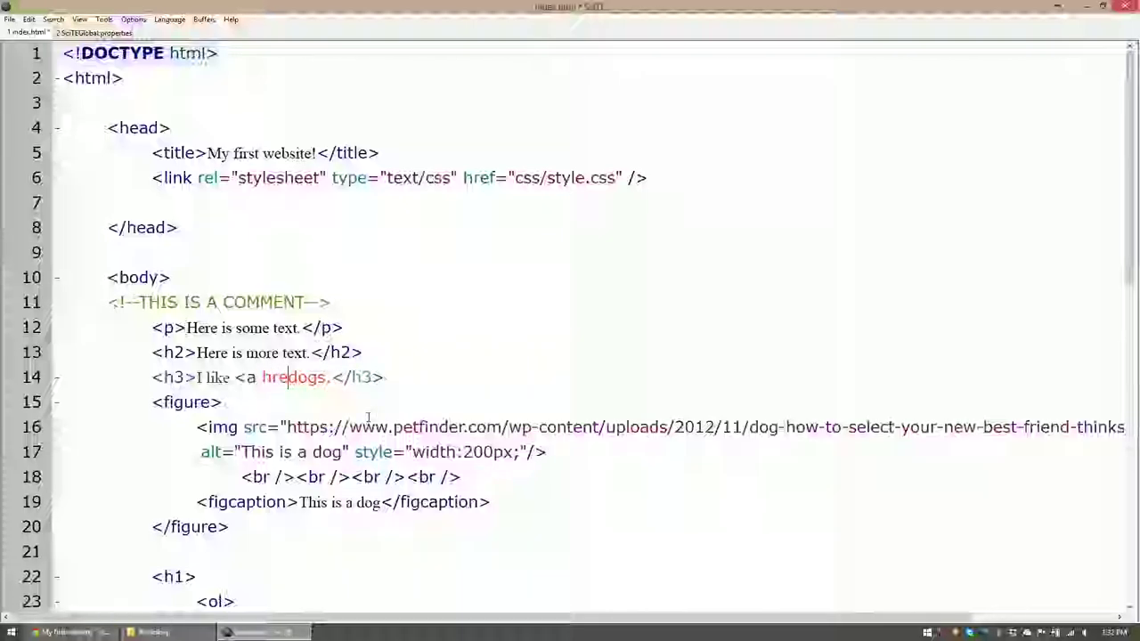
pyautogui.write('=')
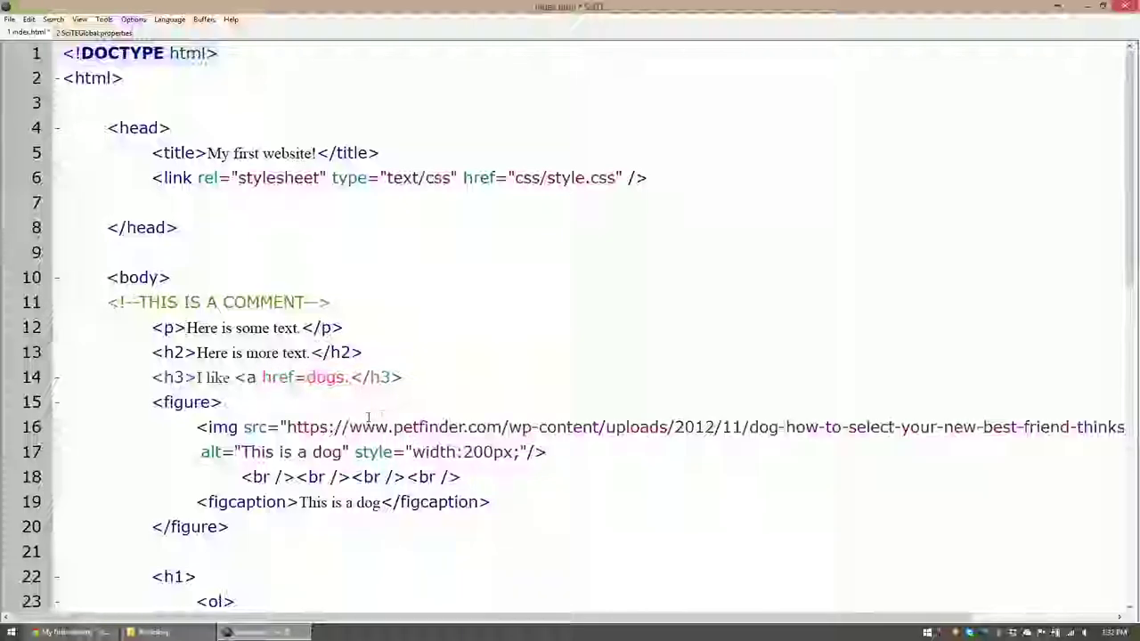
pyautogui.write('"')
pyautogui.hotkey('ctrl', 's')
pyautogui.hotkey('alt', 'Tab')
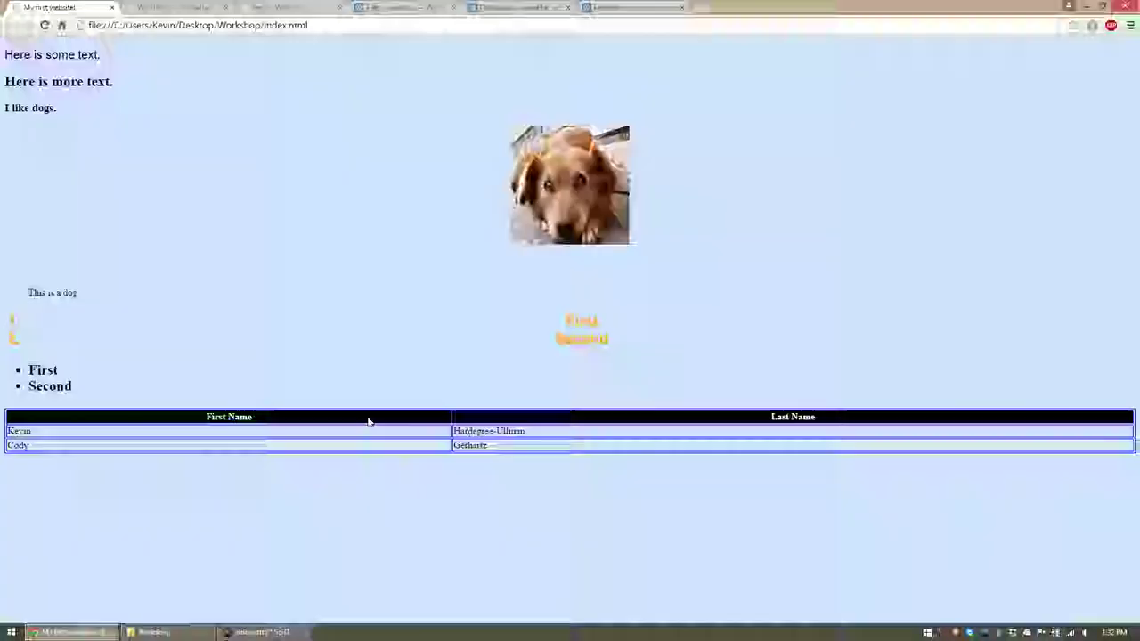
# Search 'dogs wikipedia' in a new tab and copy the Dog article's web address
pyautogui.click(709, 13)
pyautogui.write('dogs wiki')
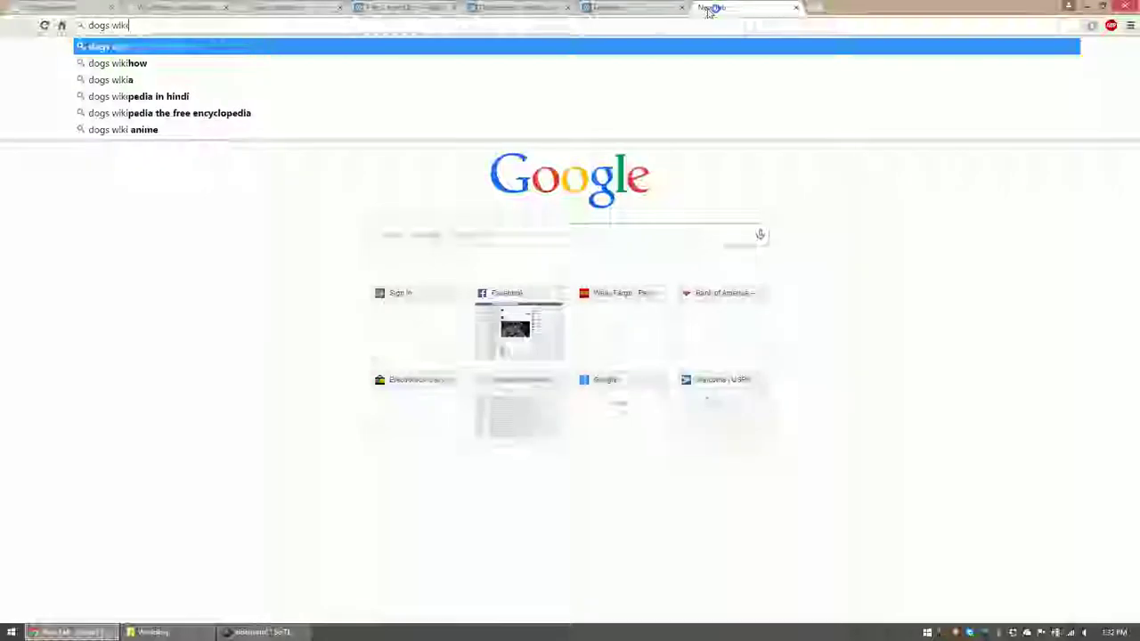
pyautogui.write('pedia')
pyautogui.press('Return')
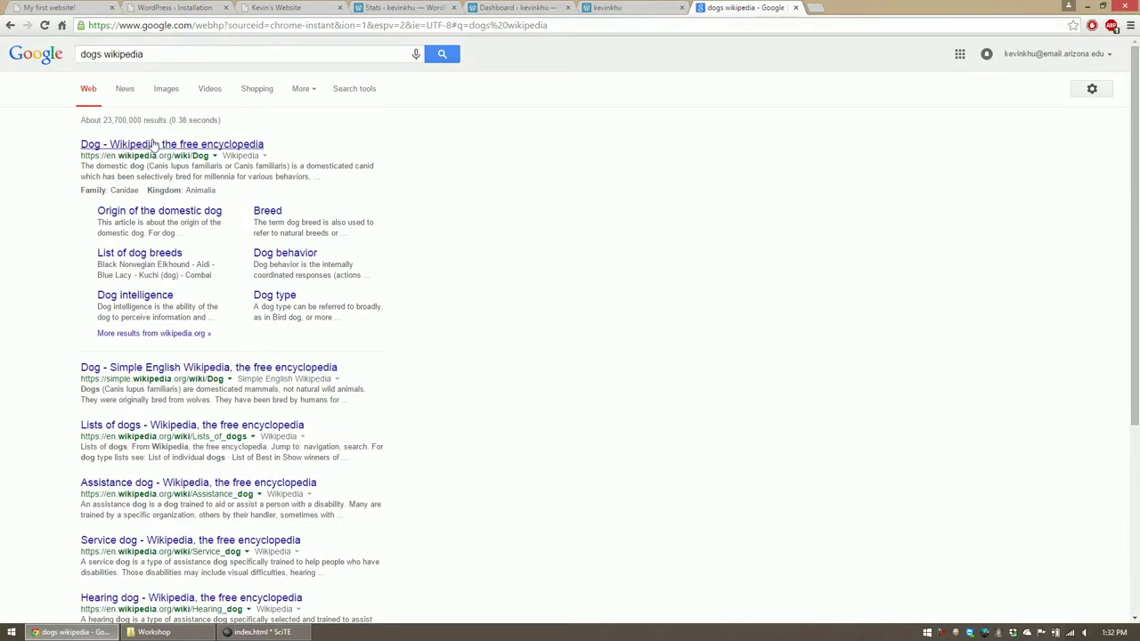
pyautogui.click(153, 145)
pyautogui.click(242, 28)
pyautogui.hotkey('ctrl', 'c')
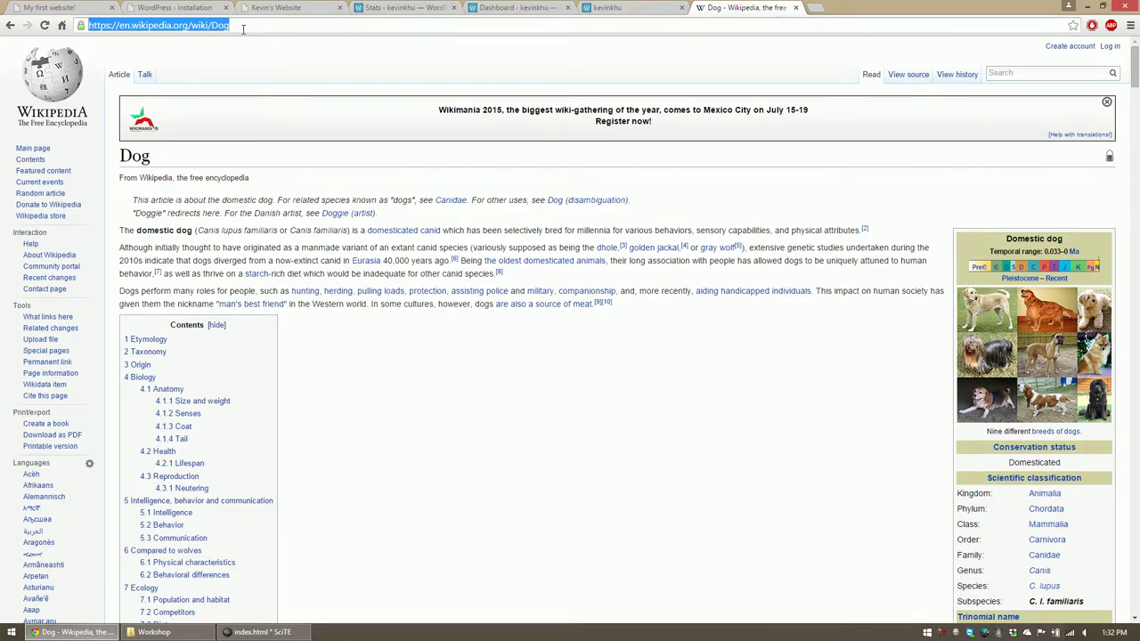
pyautogui.hotkey('alt', 'Tab')
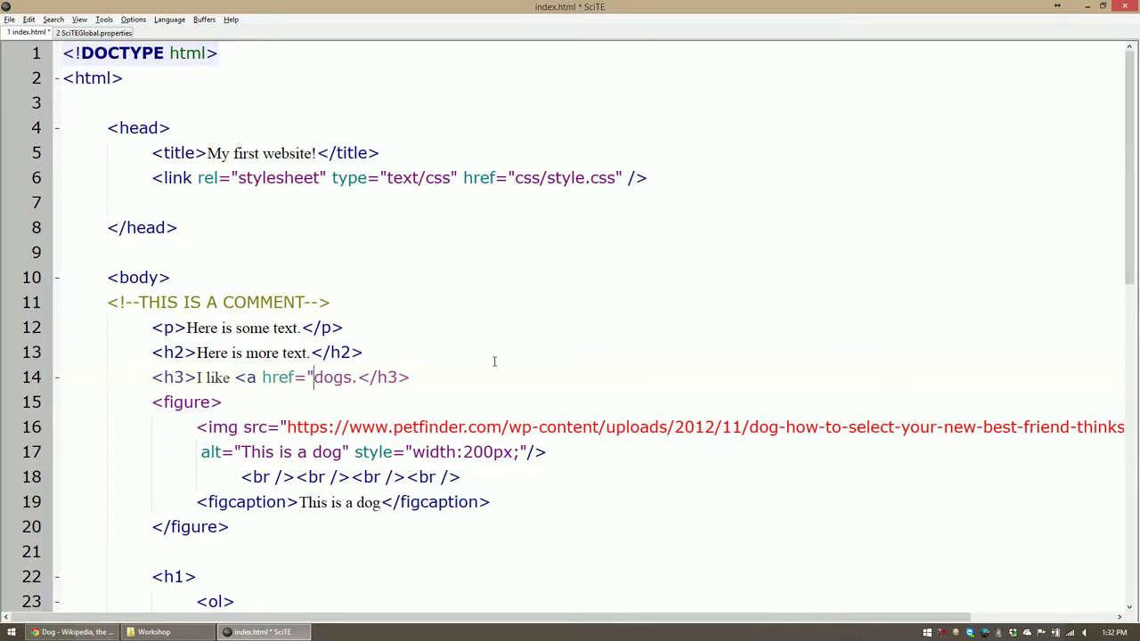
# Paste the Dog article URL into the href, close it with '">', and add '</a>' after dogs
pyautogui.hotkey('ctrl', 'v')
pyautogui.write('">')
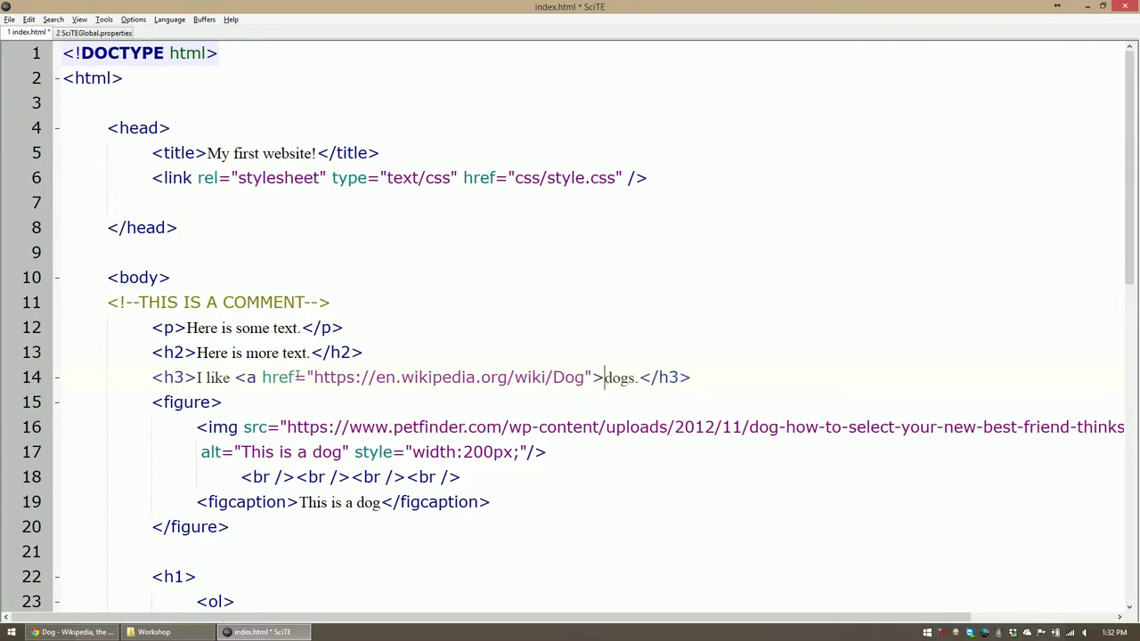
pyautogui.click(635, 379)
pyautogui.write('<a')
pyautogui.press('BackSpace')
pyautogui.write('/a>')
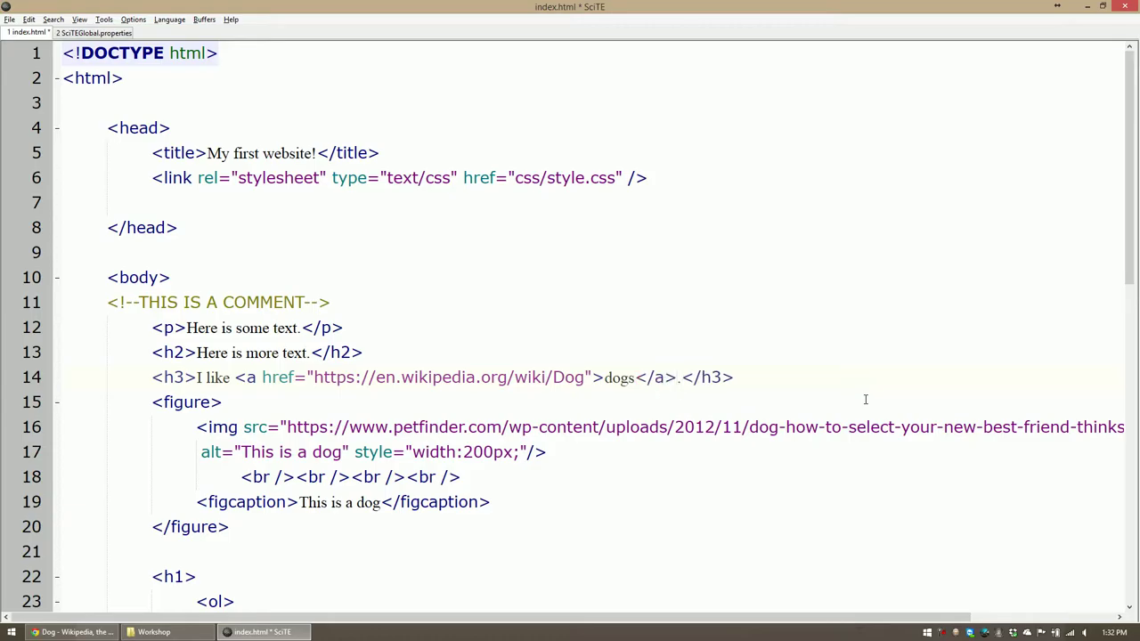
pyautogui.click(637, 377)
pyautogui.press('Right')
pyautogui.press('Right')
pyautogui.press('Right')
pyautogui.press('Right')
# Reload the My first website! page and test its dogs link to Wikipedia twice
pyautogui.click(75, 633)
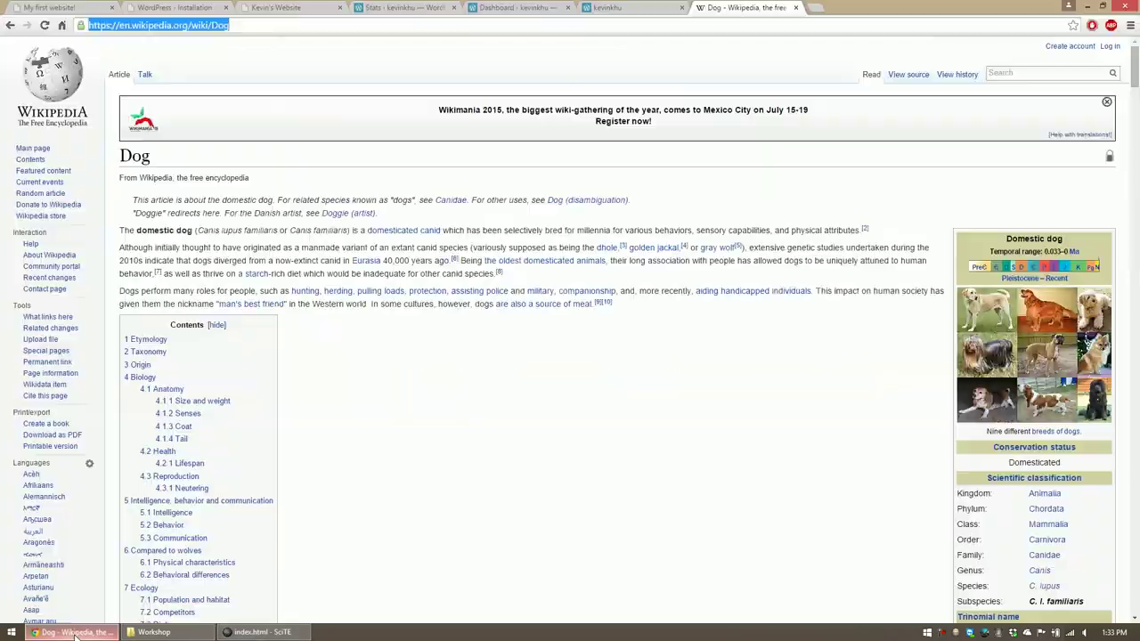
pyautogui.click(76, 8)
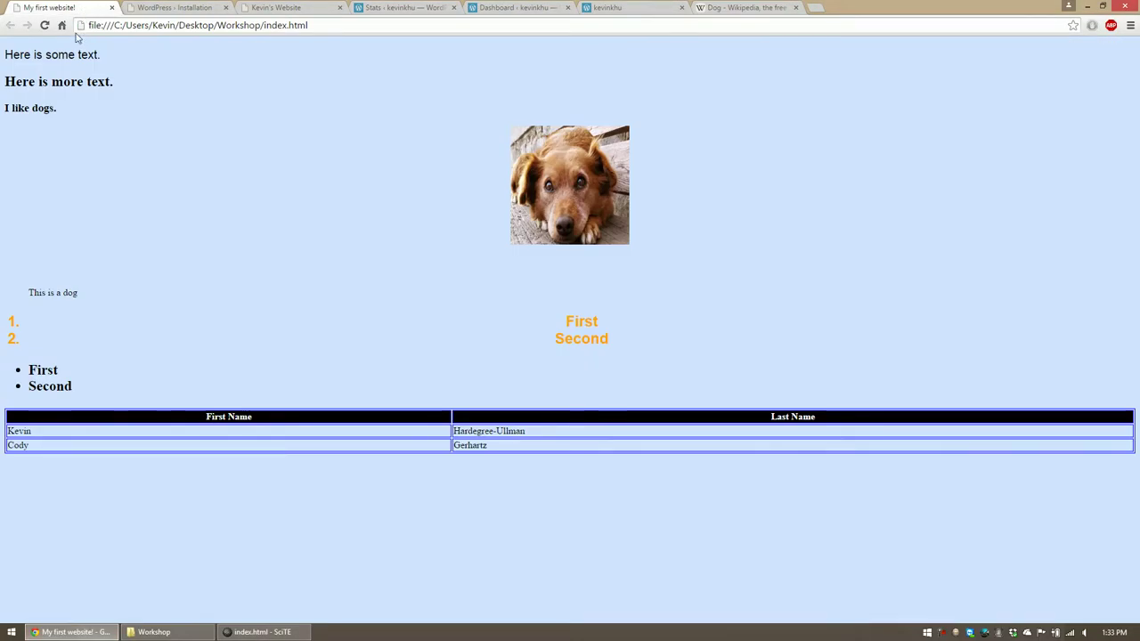
pyautogui.click(45, 25)
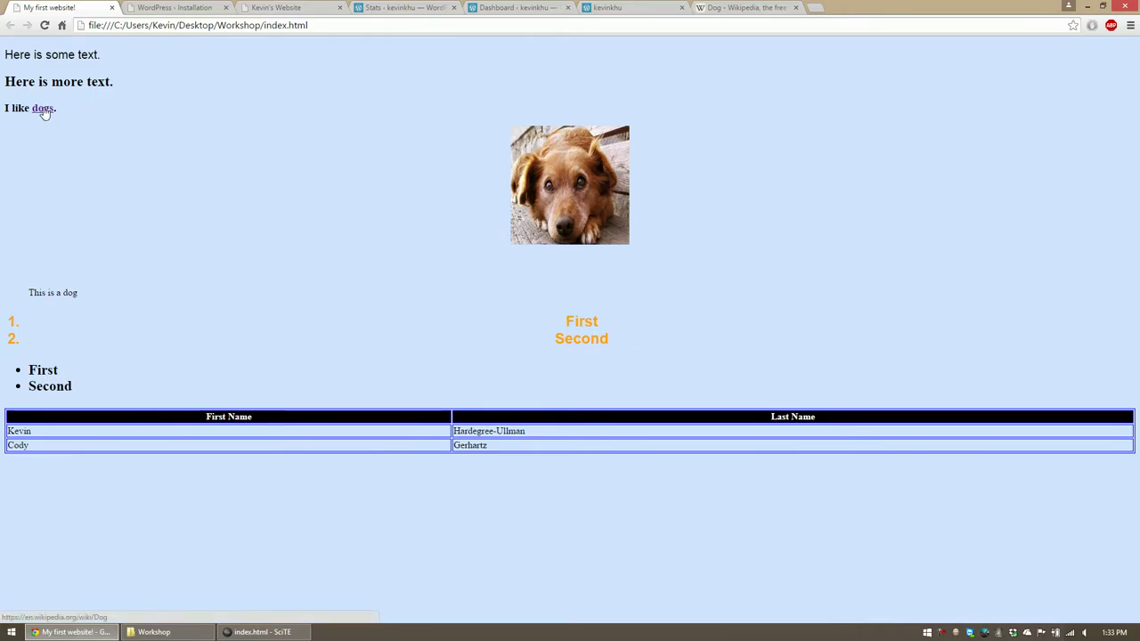
pyautogui.click(43, 108)
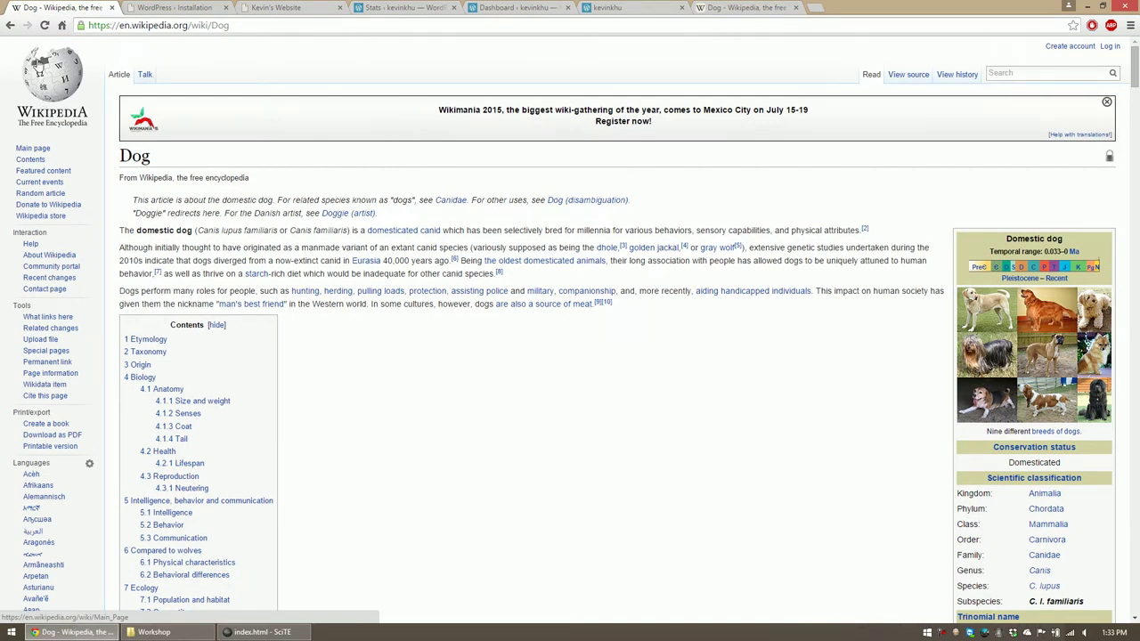
pyautogui.click(10, 25)
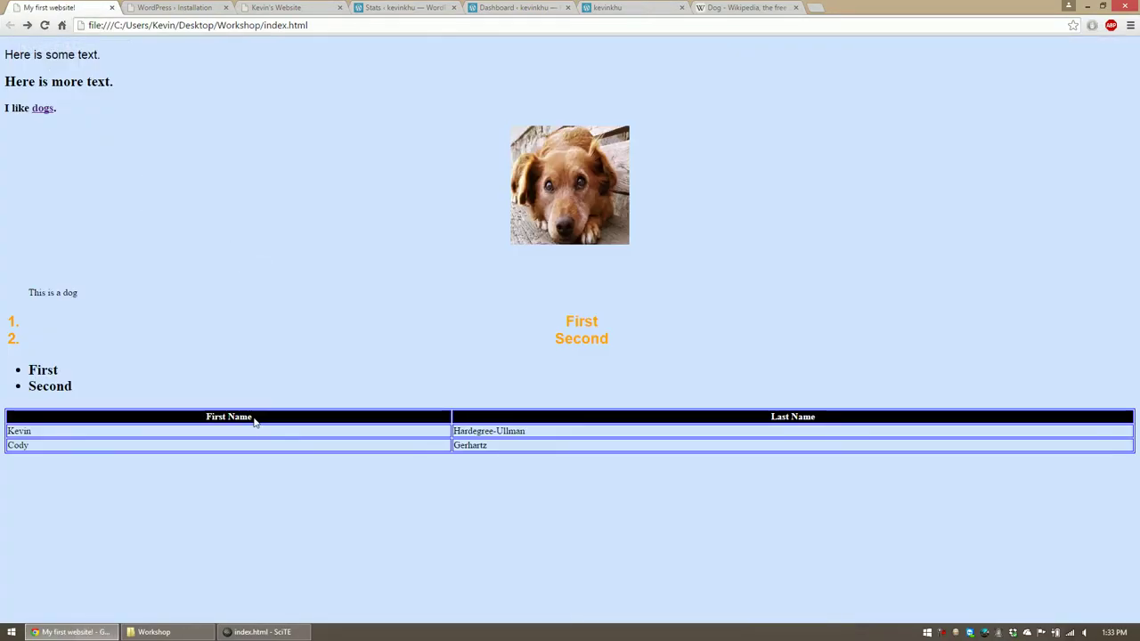
pyautogui.click(42, 110)
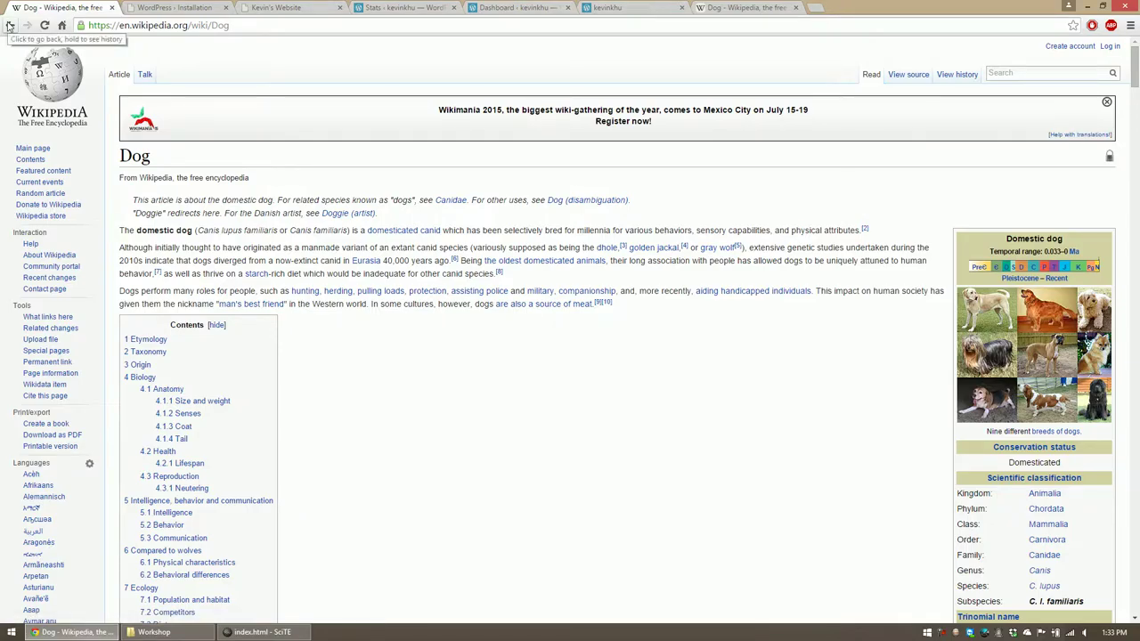
pyautogui.click(9, 26)
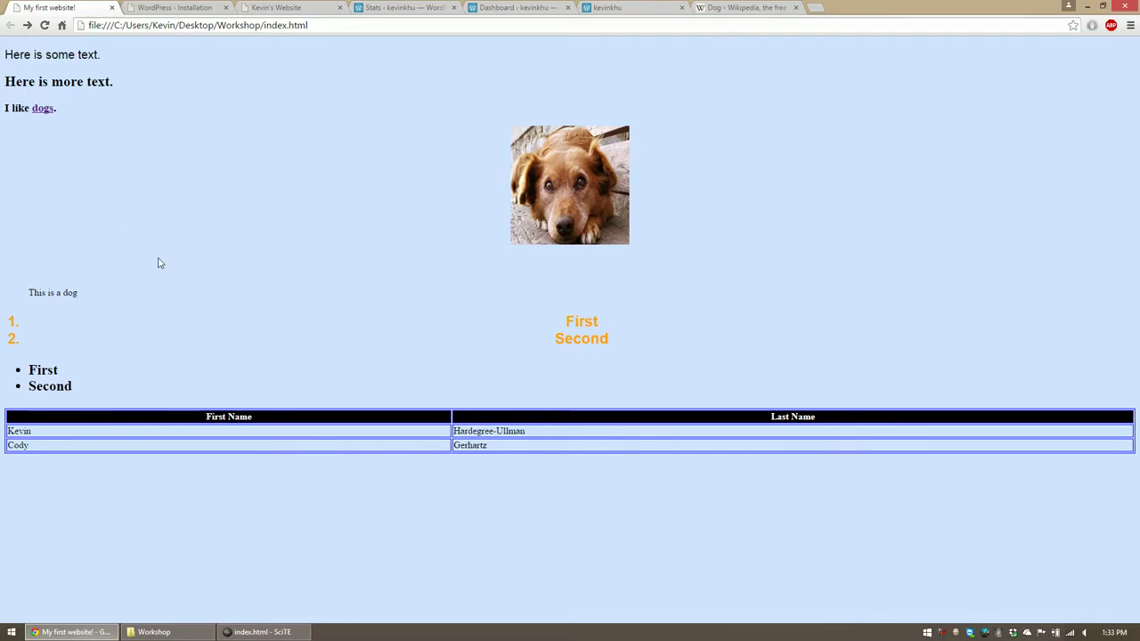
pyautogui.click(285, 633)
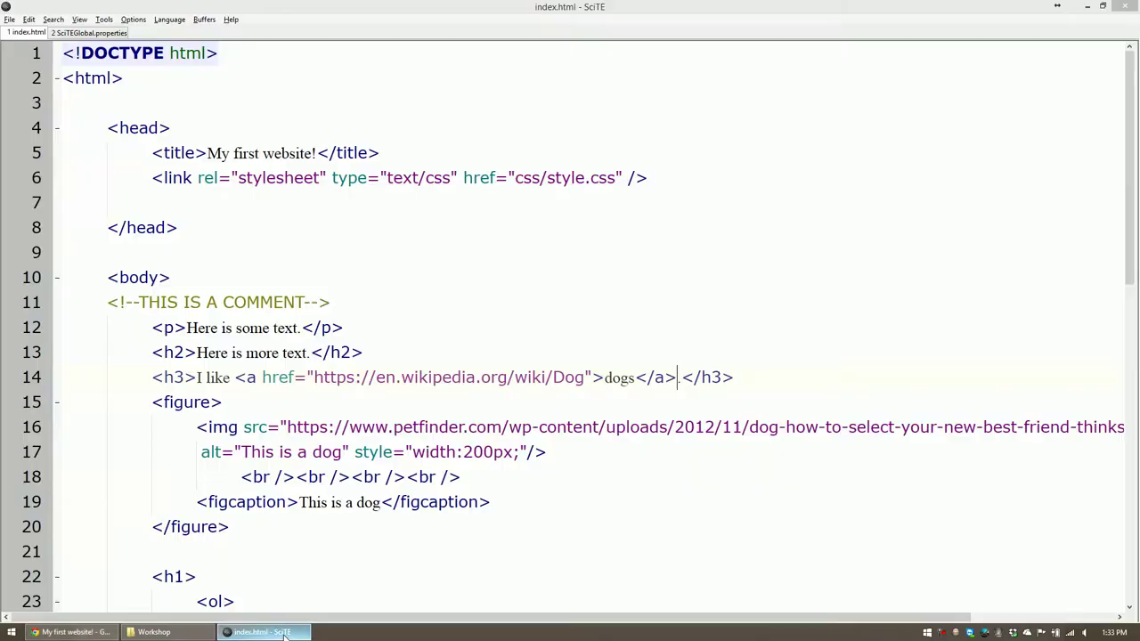
# Add target="_blank" to the dogs link on line 14 and save index.html
pyautogui.click(593, 377)
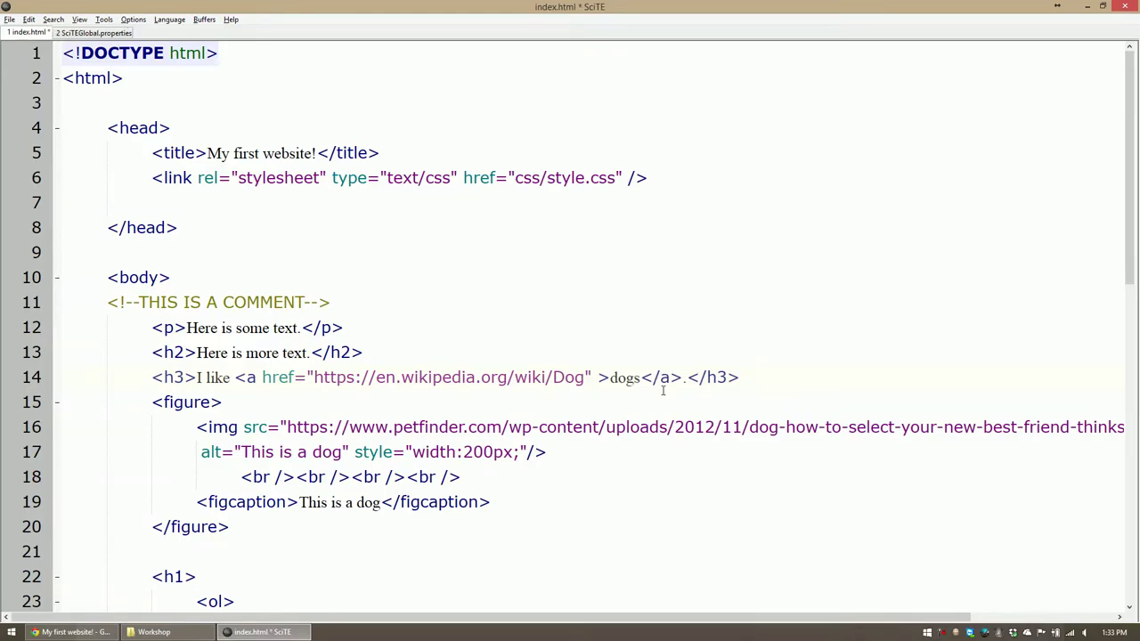
pyautogui.write('target')
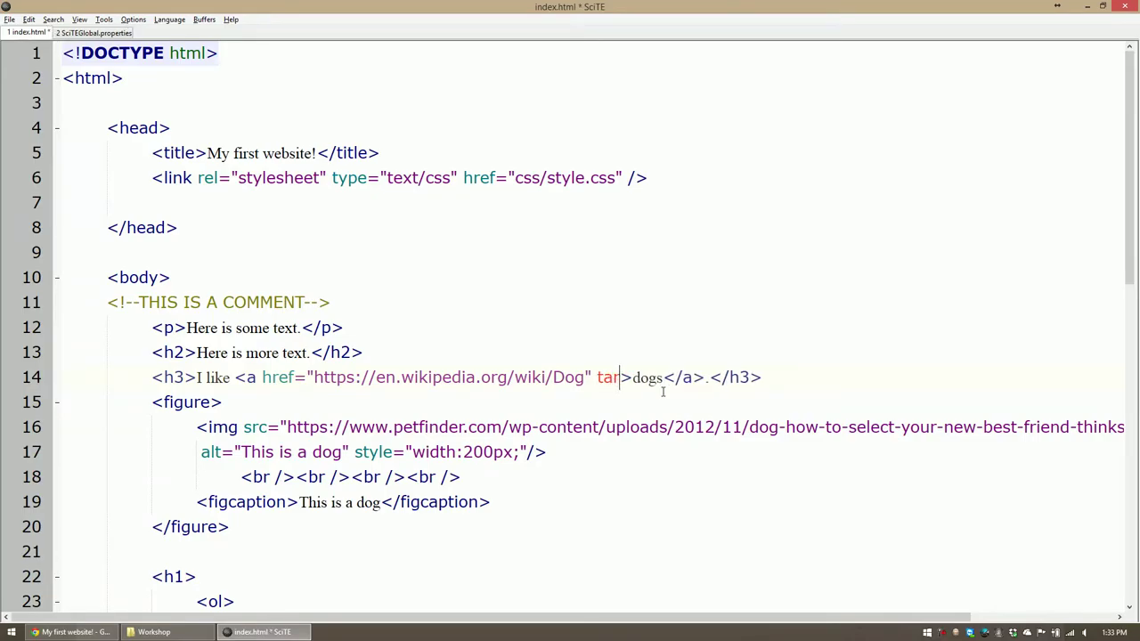
pyautogui.write('="')
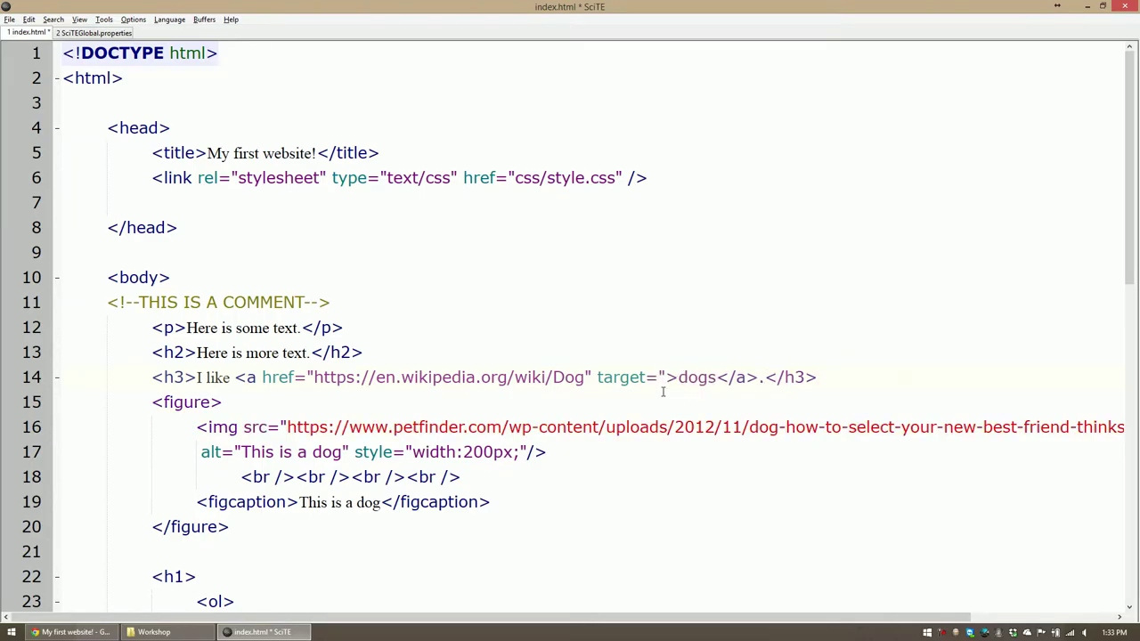
pyautogui.write('_blank')
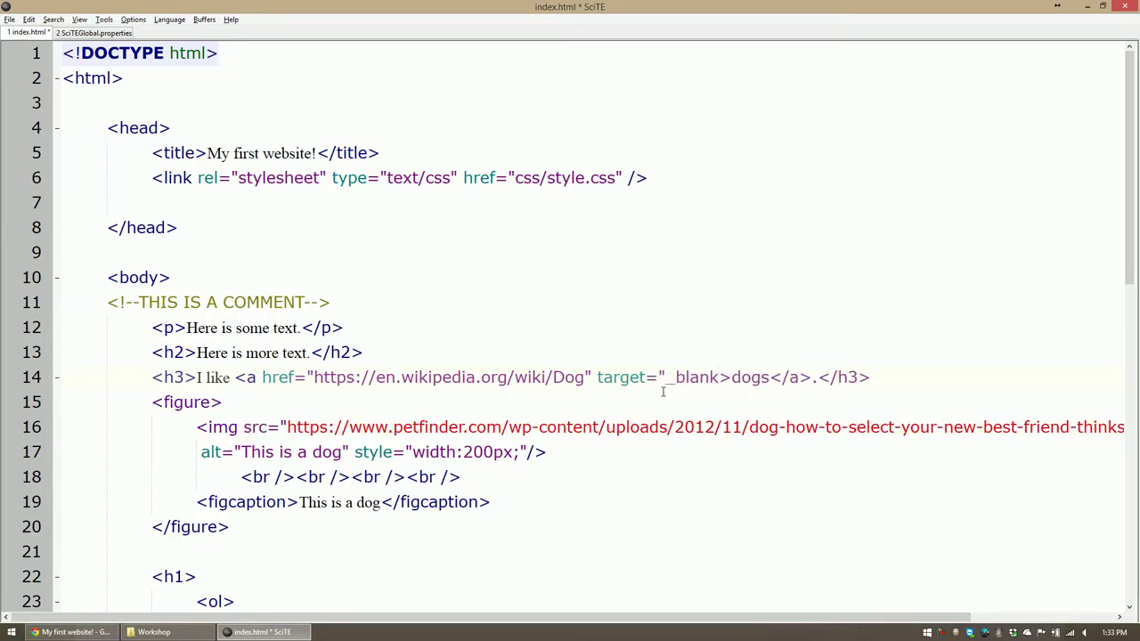
pyautogui.write('"')
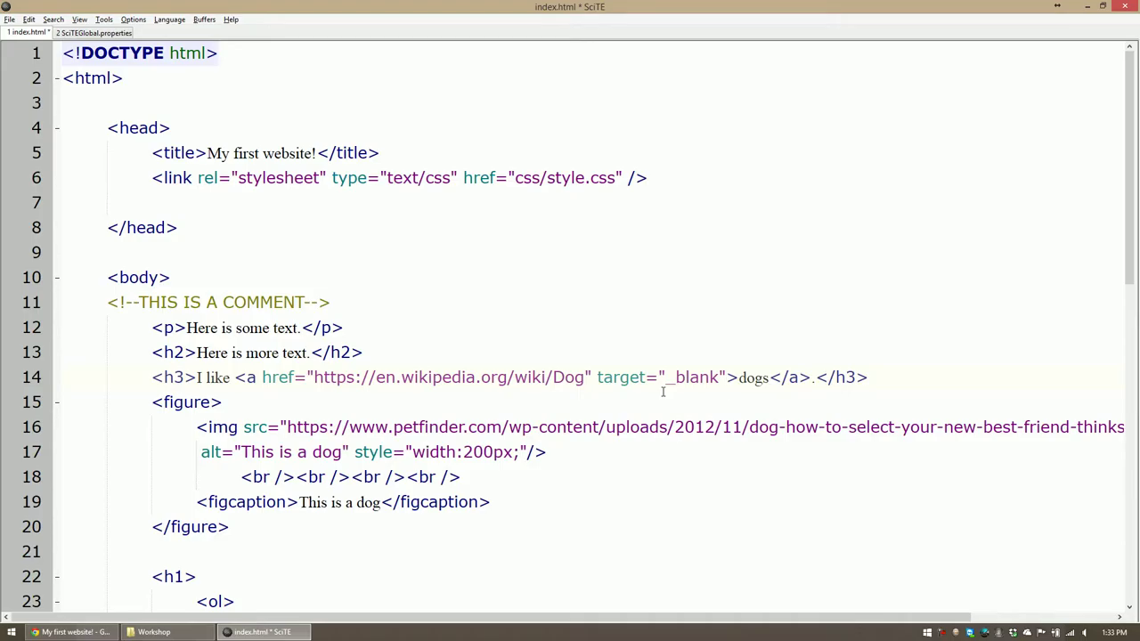
pyautogui.hotkey('ctrl', 's')
pyautogui.hotkey('alt', 'Tab')
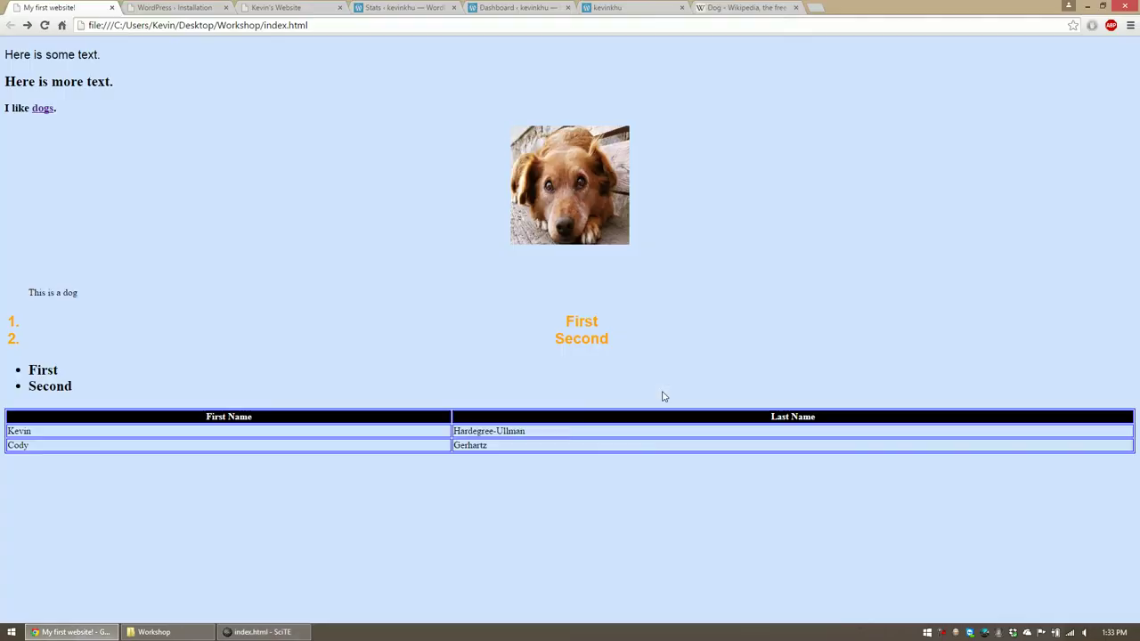
# Reload the page and confirm the dogs link opens Wikipedia's Dog article in a new tab
pyautogui.click(45, 25)
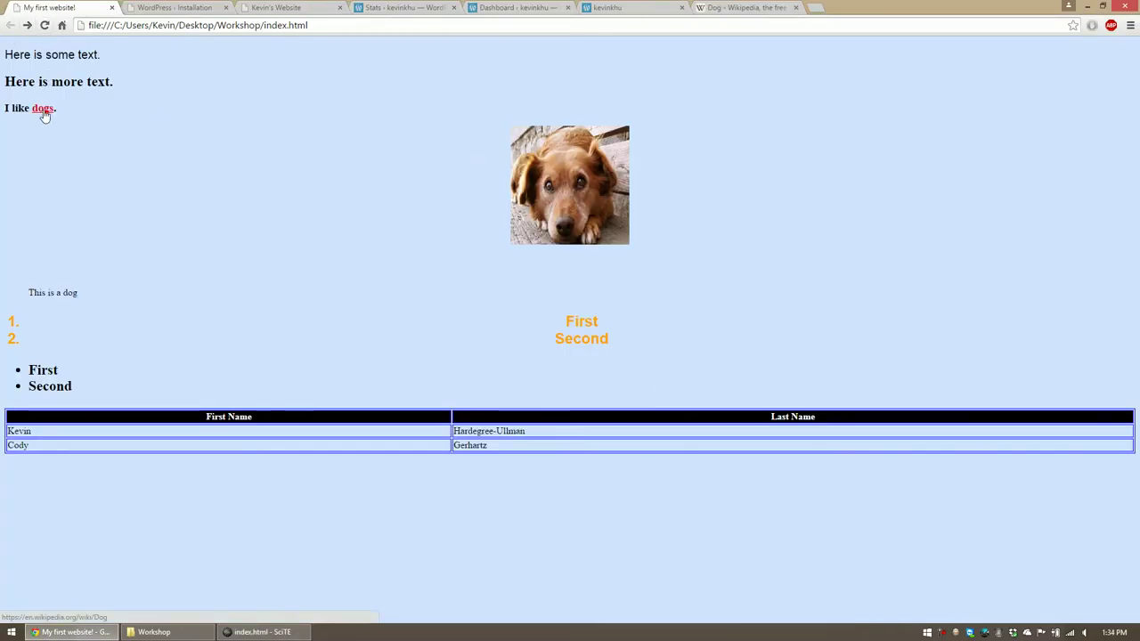
pyautogui.click(43, 110)
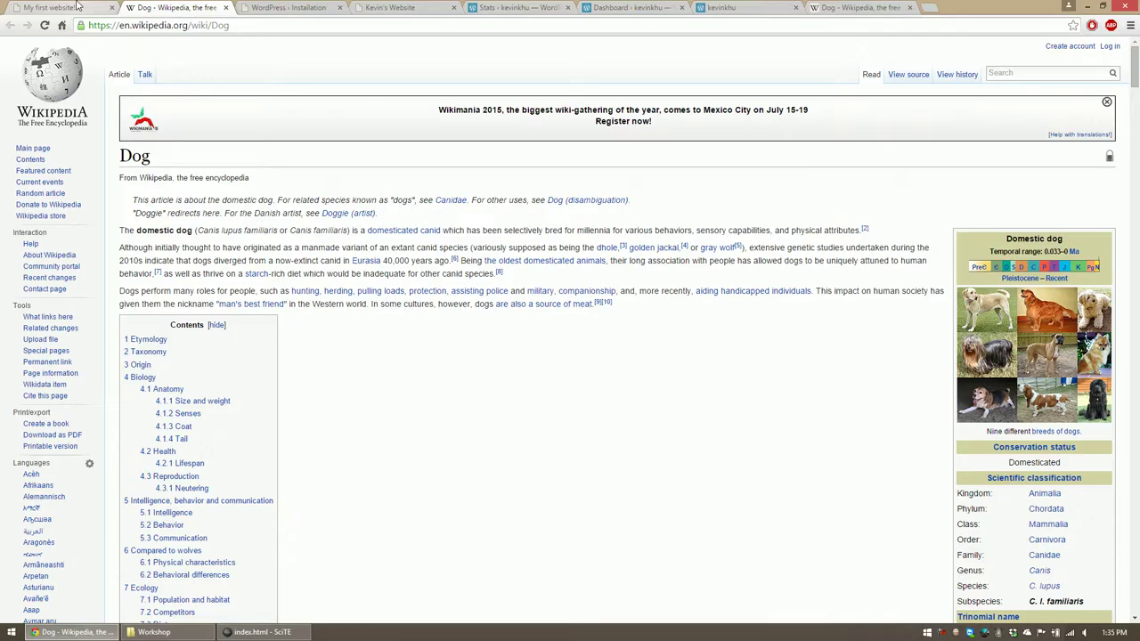
pyautogui.click(258, 631)
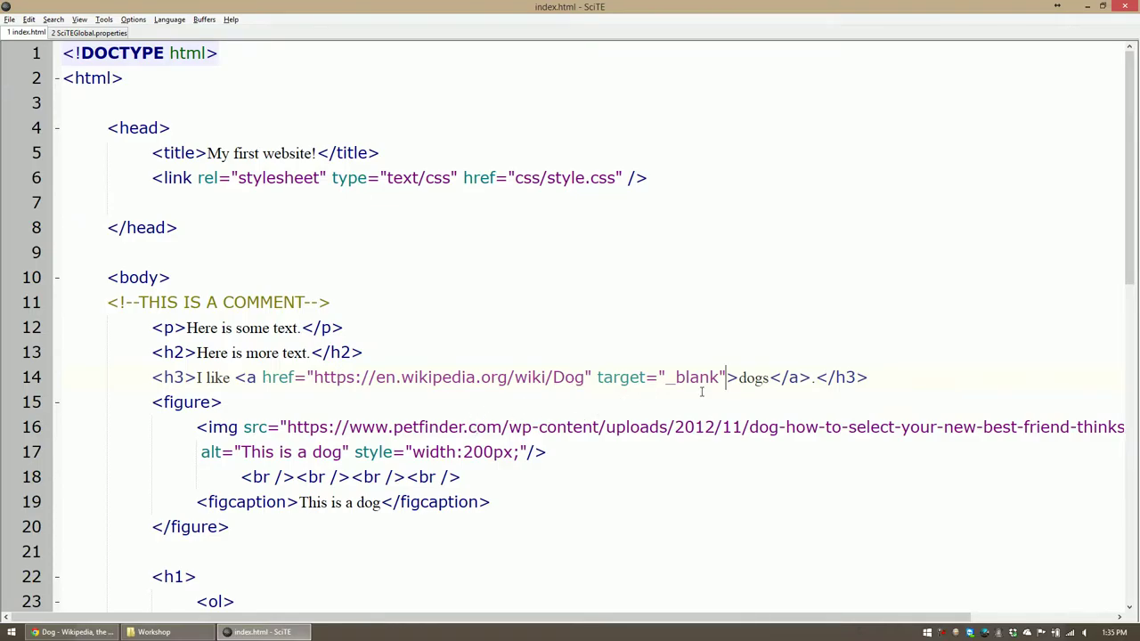
pyautogui.moveTo(739, 377); pyautogui.dragTo(238, 377)
pyautogui.hotkey('ctrl', 'c')
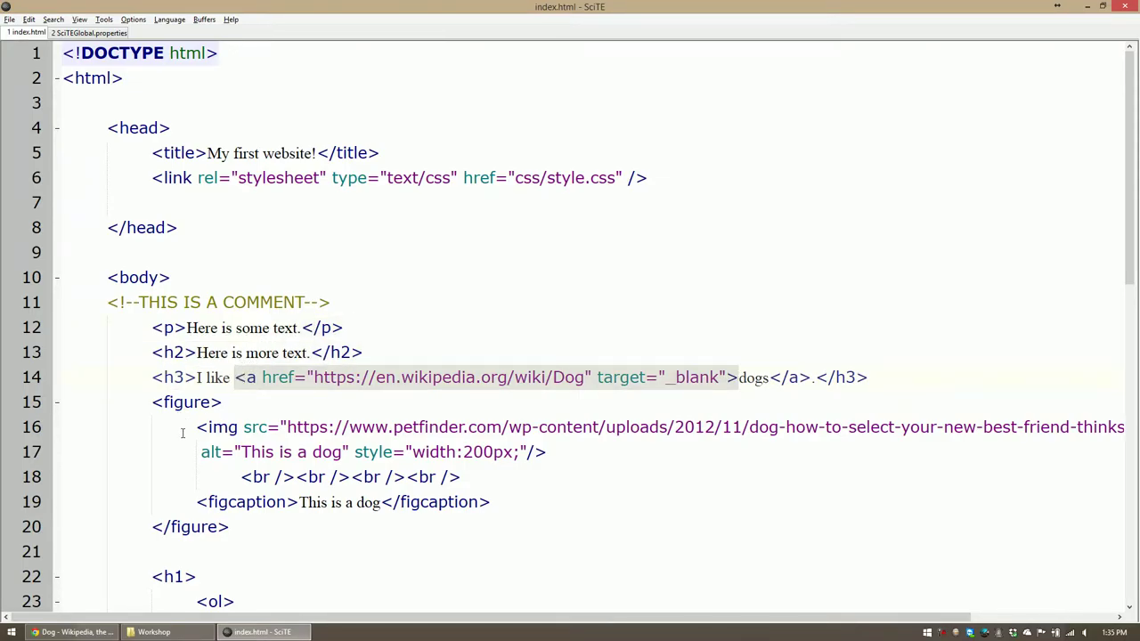
# Paste the Wikipedia link tag before the <img> tag on line 16, indenting the image onto its own line
pyautogui.click(196, 427)
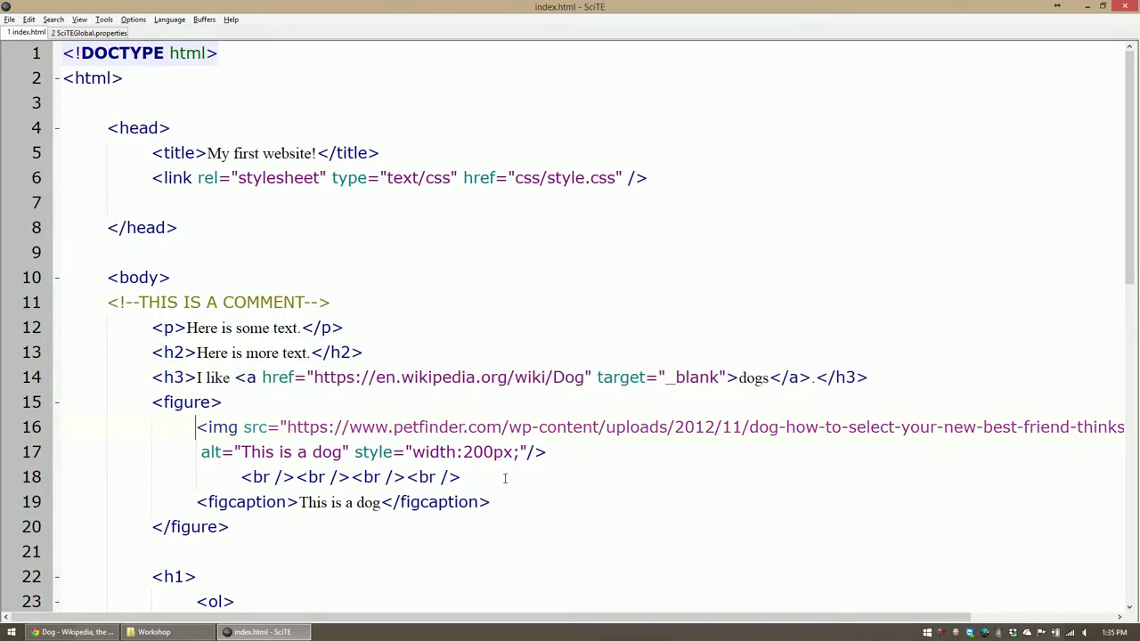
pyautogui.hotkey('ctrl', 'v')
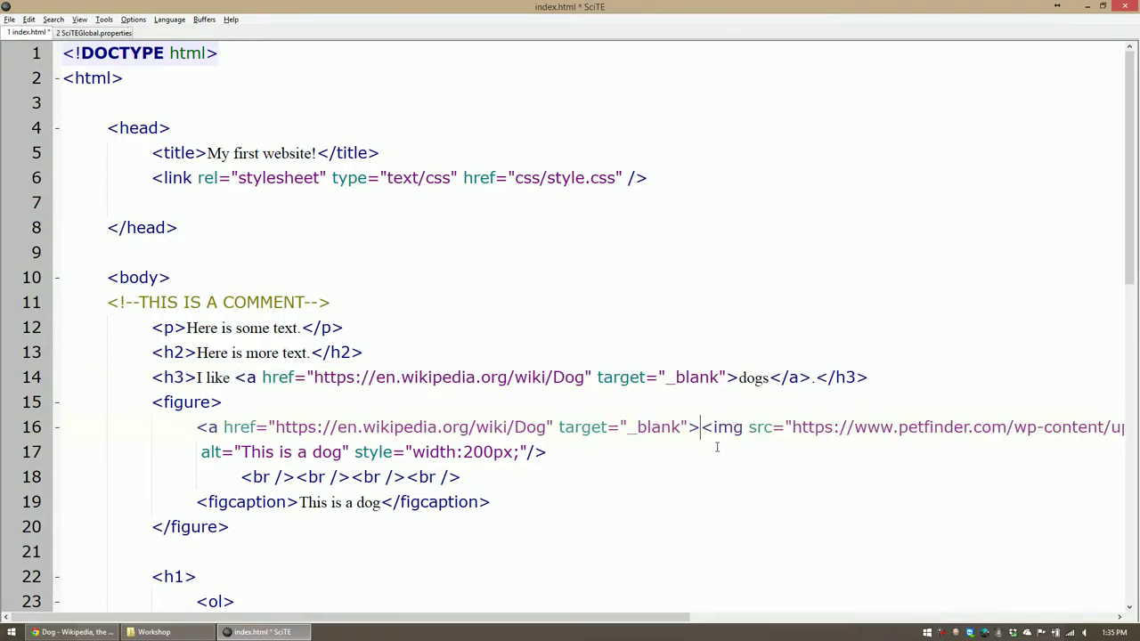
pyautogui.press('Return')
pyautogui.press('Tab')
# Close the image link with '</a>' after the img tag and indent the alt attribute line
pyautogui.click(758, 451)
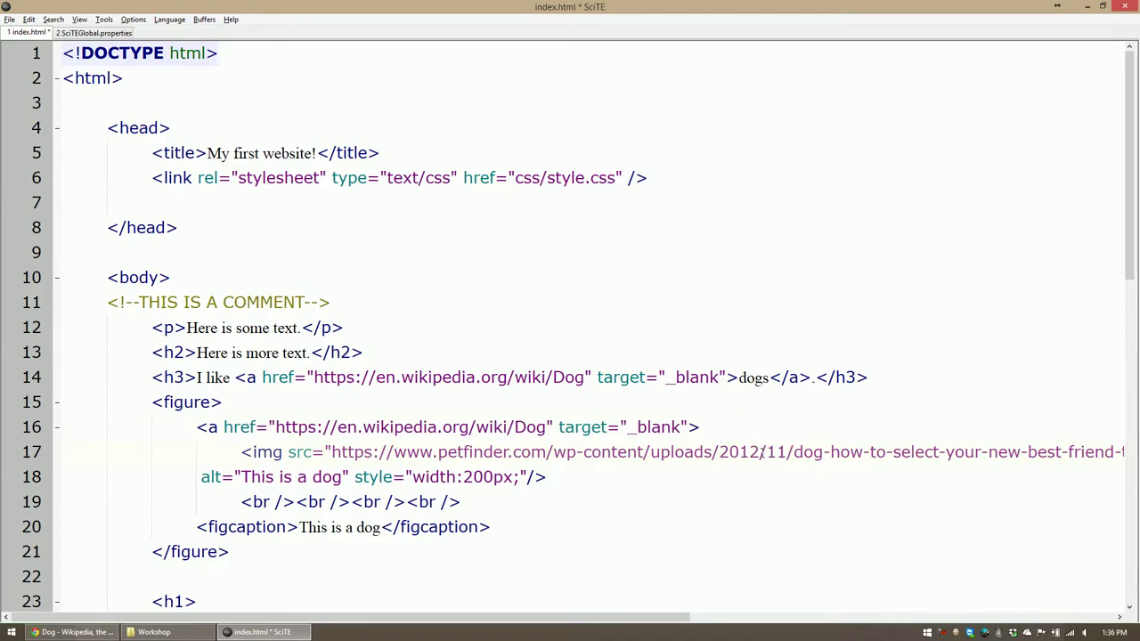
pyautogui.press('End')
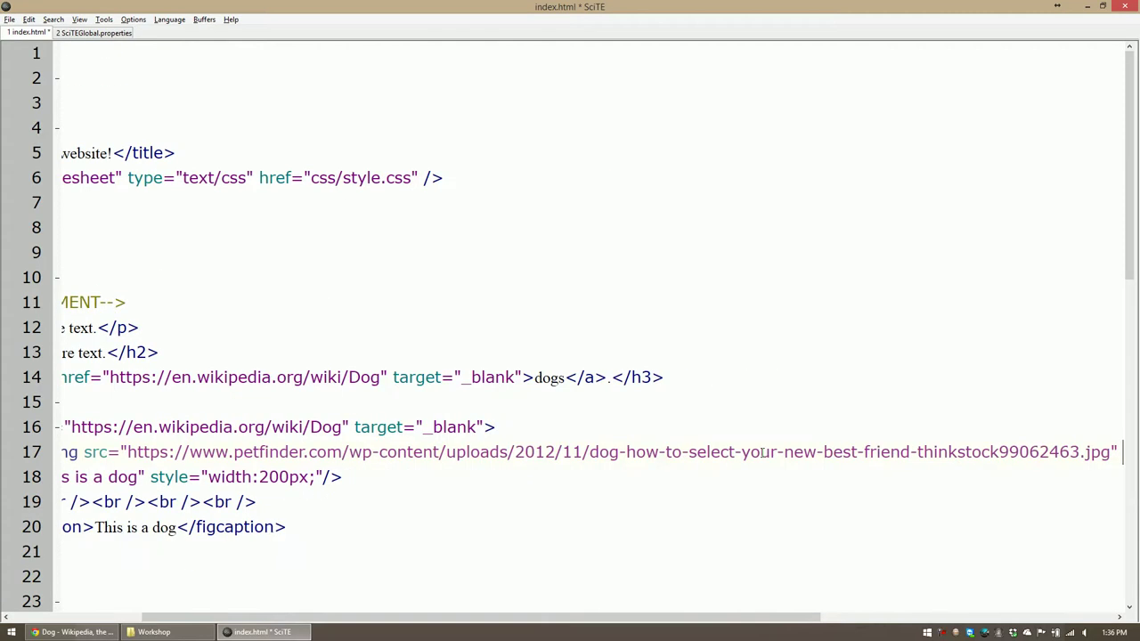
pyautogui.press('Right')
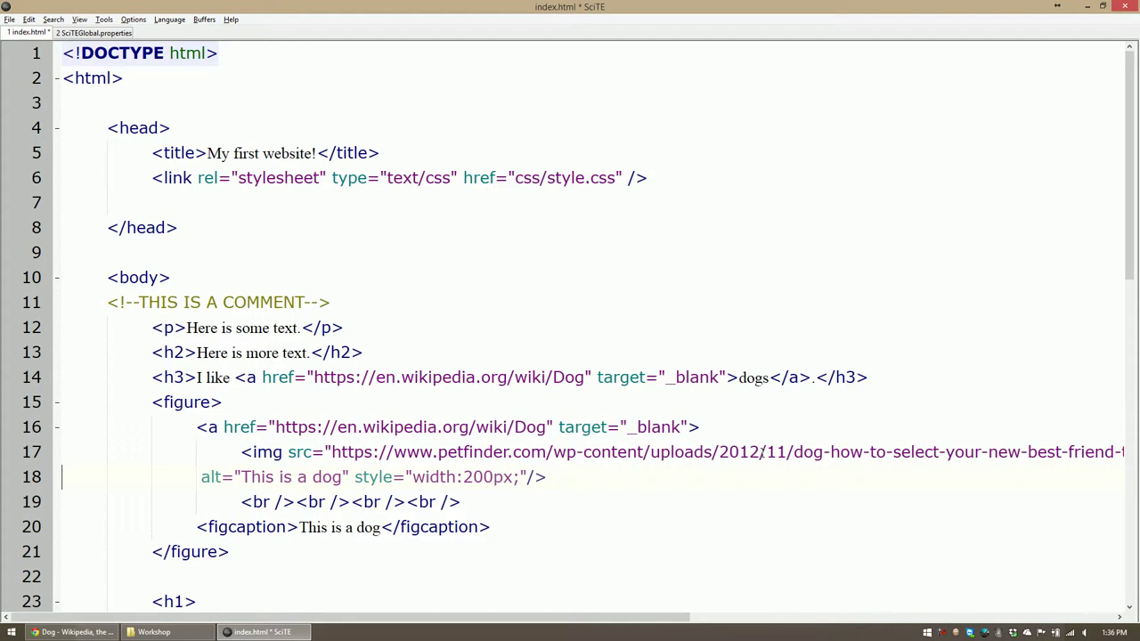
pyautogui.press('End')
pyautogui.press('Return')
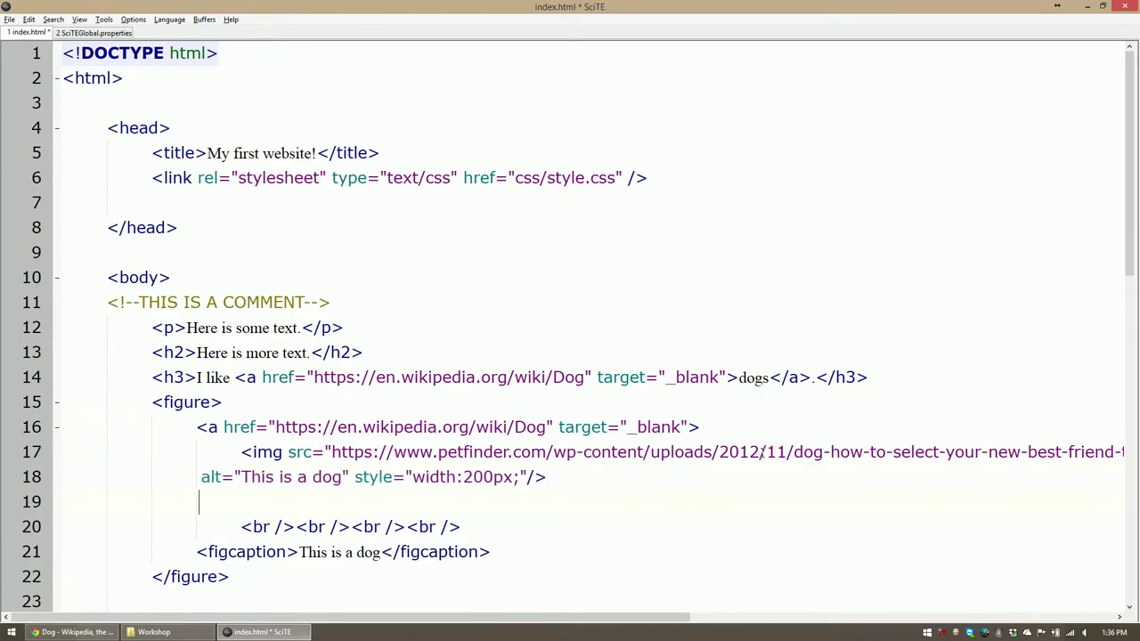
pyautogui.write('</a>')
pyautogui.click(200, 478)
pyautogui.press('Tab')
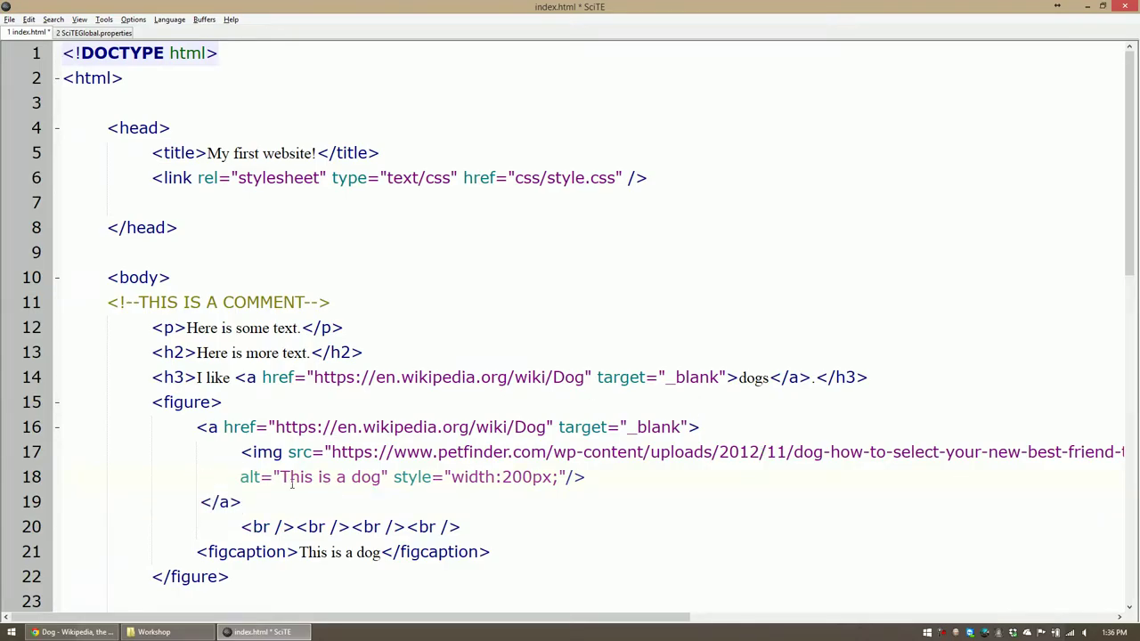
pyautogui.moveTo(262, 501); pyautogui.dragTo(197, 426)
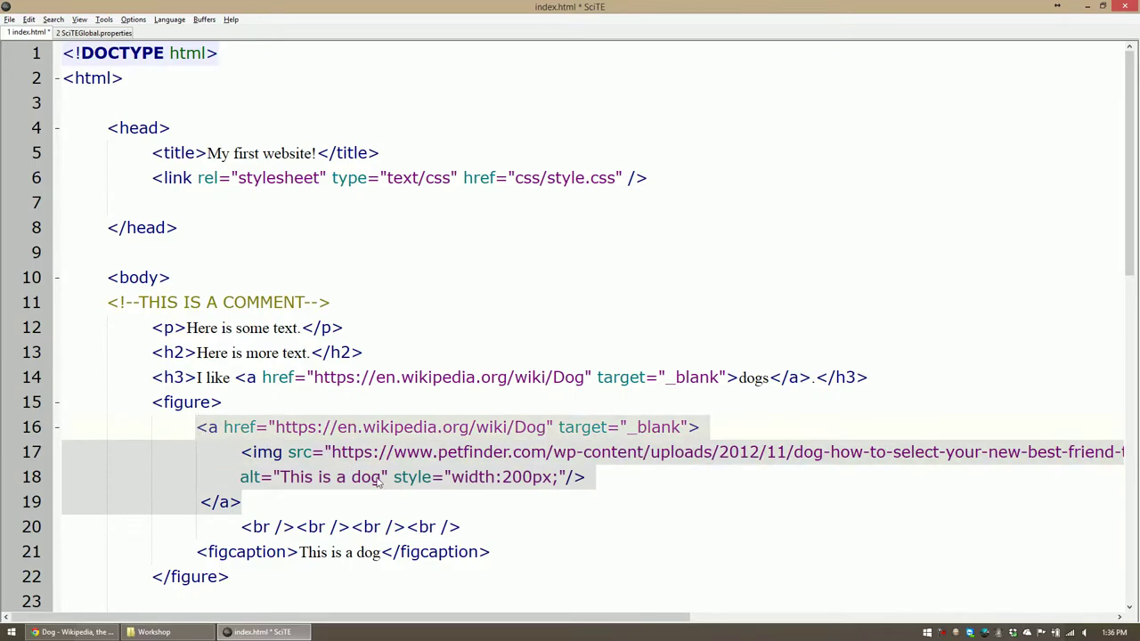
# Reload the My first website! page, confirm the dog image opens Wikipedia, and close both Wikipedia tabs
pyautogui.hotkey('alt', 'Tab')
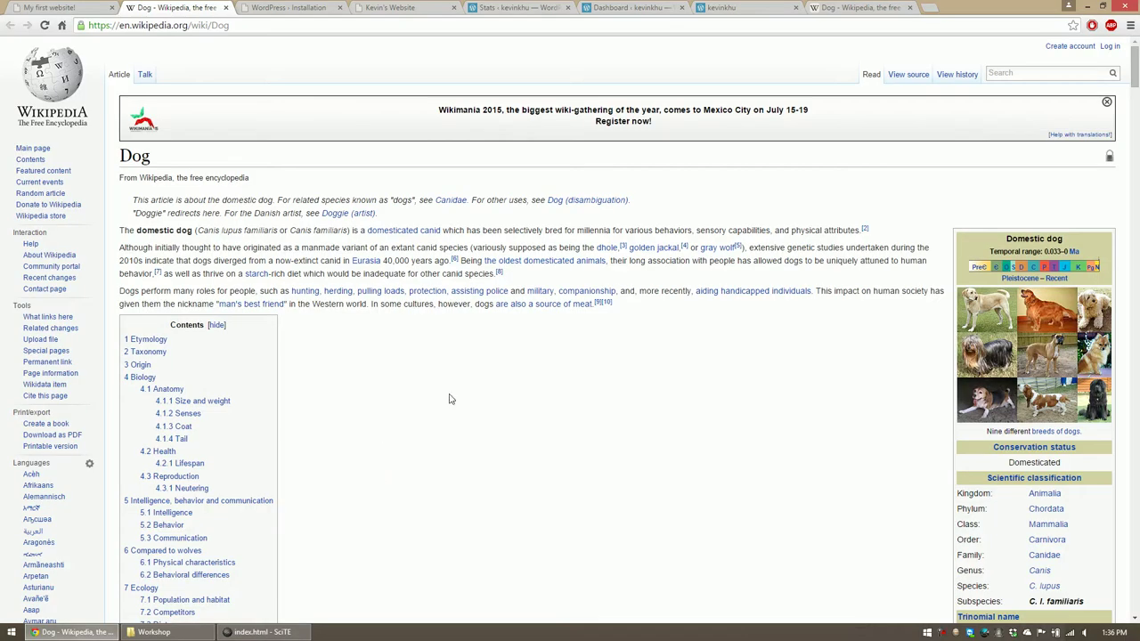
pyautogui.click(65, 8)
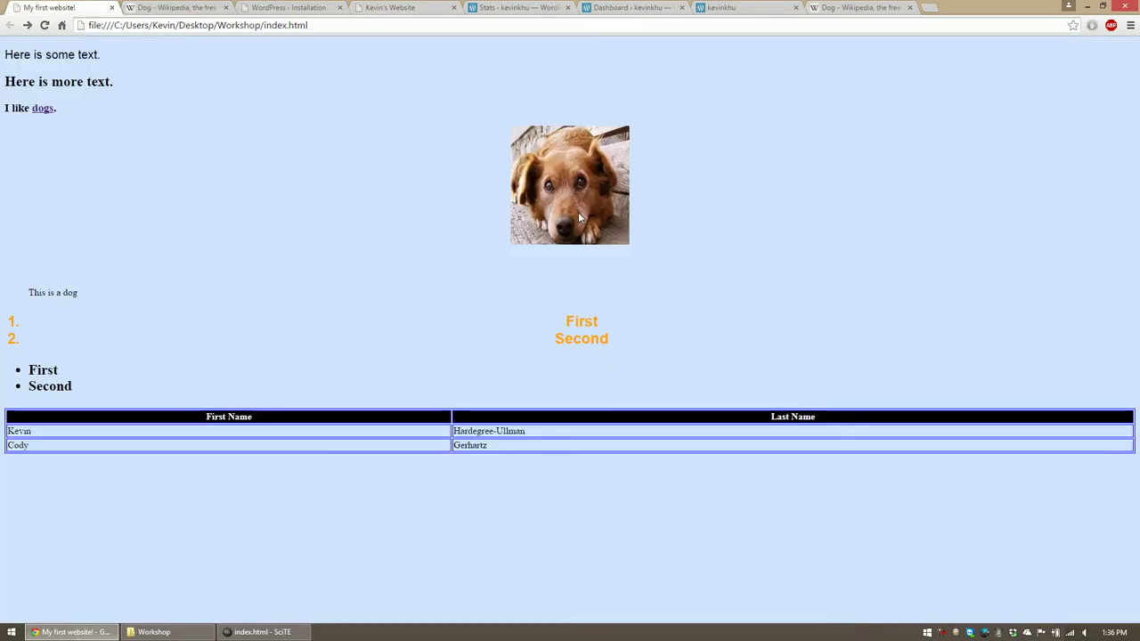
pyautogui.click(44, 25)
pyautogui.click(573, 186)
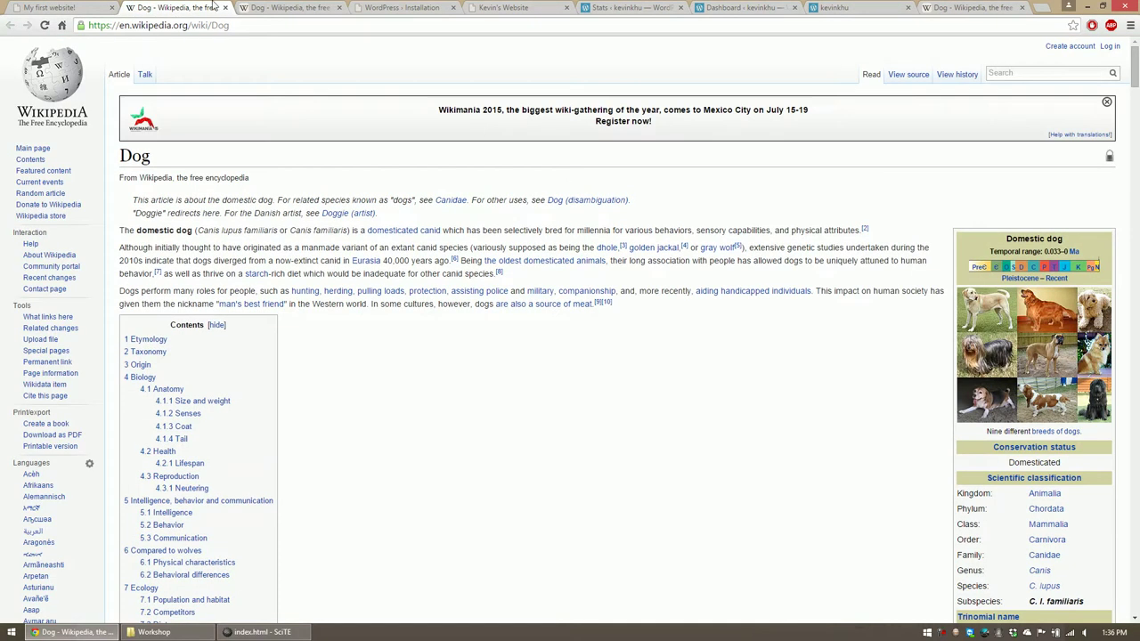
pyautogui.click(226, 7)
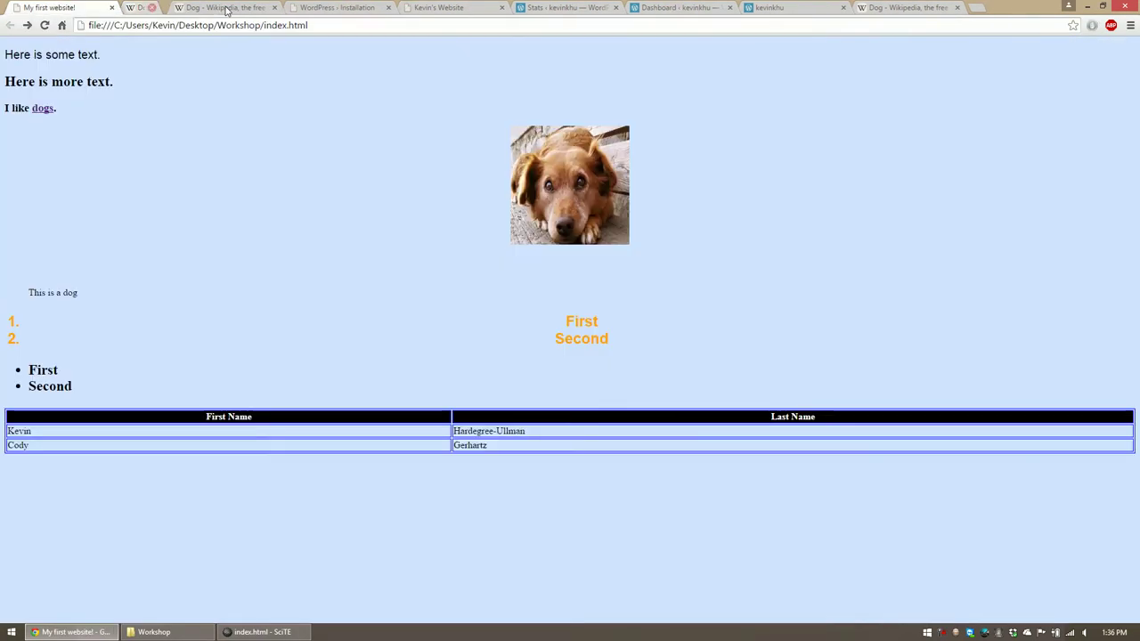
pyautogui.click(226, 7)
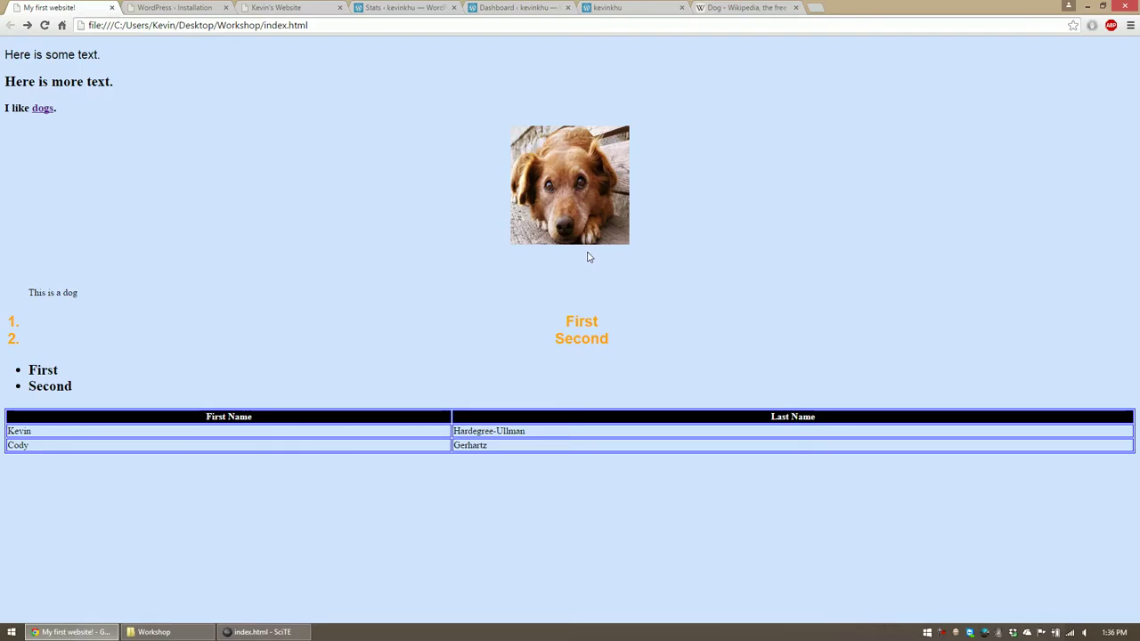
pyautogui.moveTo(69, 109); pyautogui.dragTo(26, 108)
pyautogui.click(64, 124)
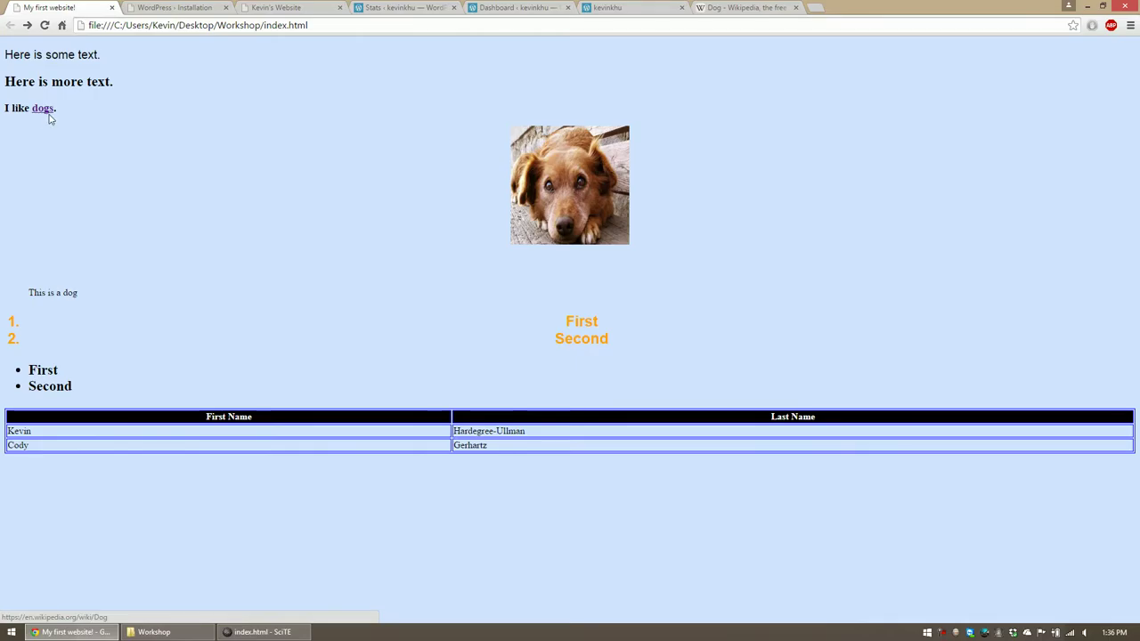
pyautogui.click(287, 631)
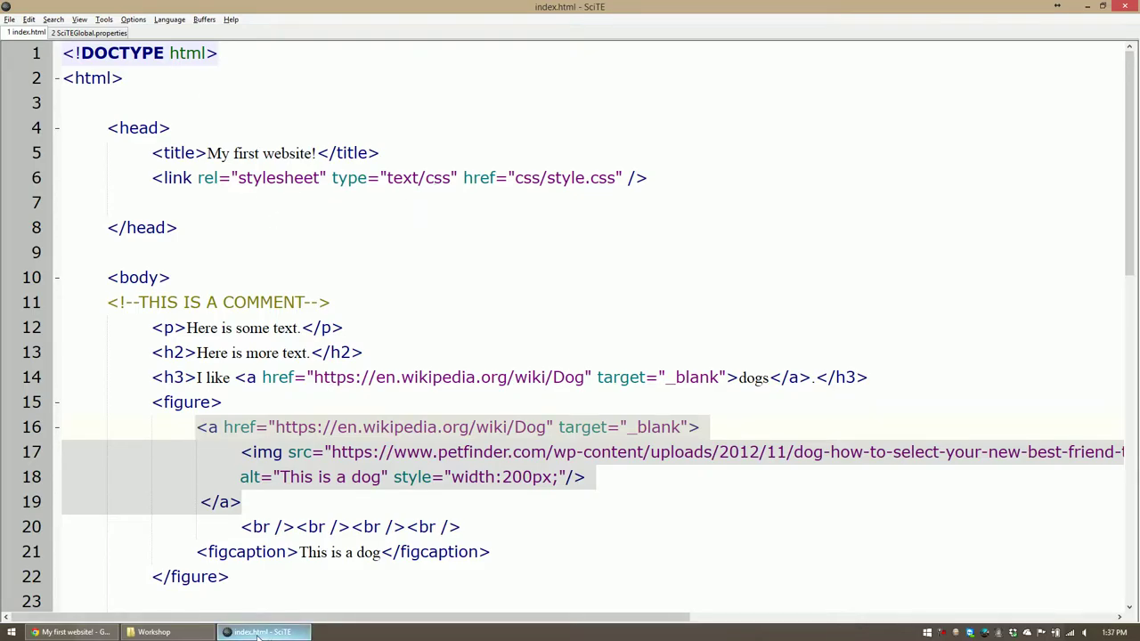
# Review the target="_blank" attributes on the image link (line 16) and dogs link (line 14)
pyautogui.moveTo(258, 636)
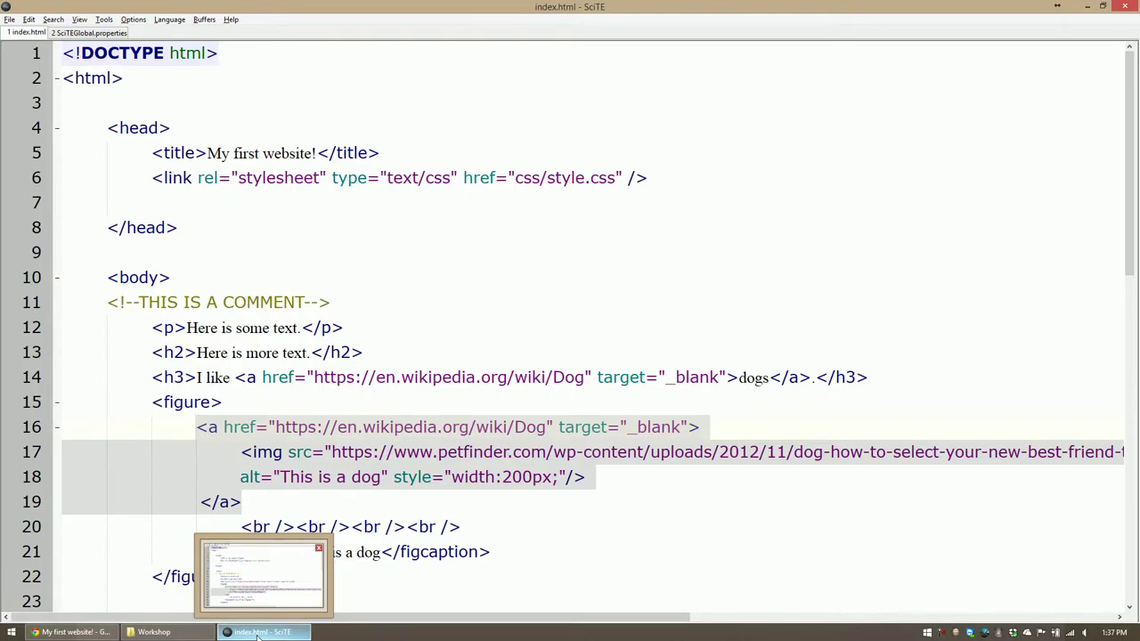
pyautogui.click(443, 511)
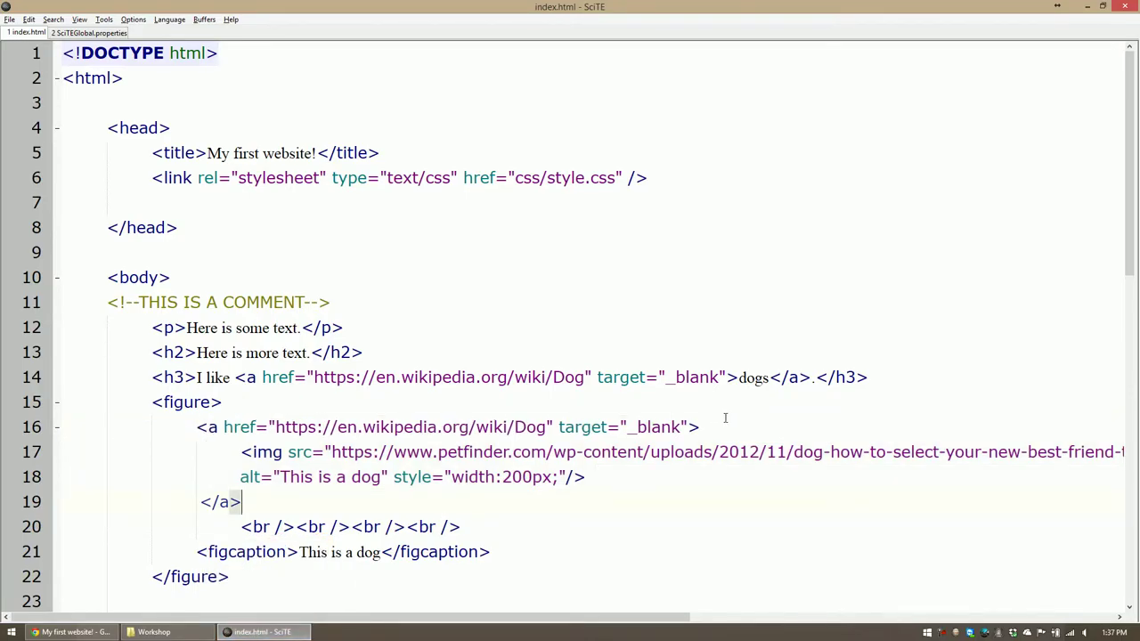
pyautogui.click(688, 427)
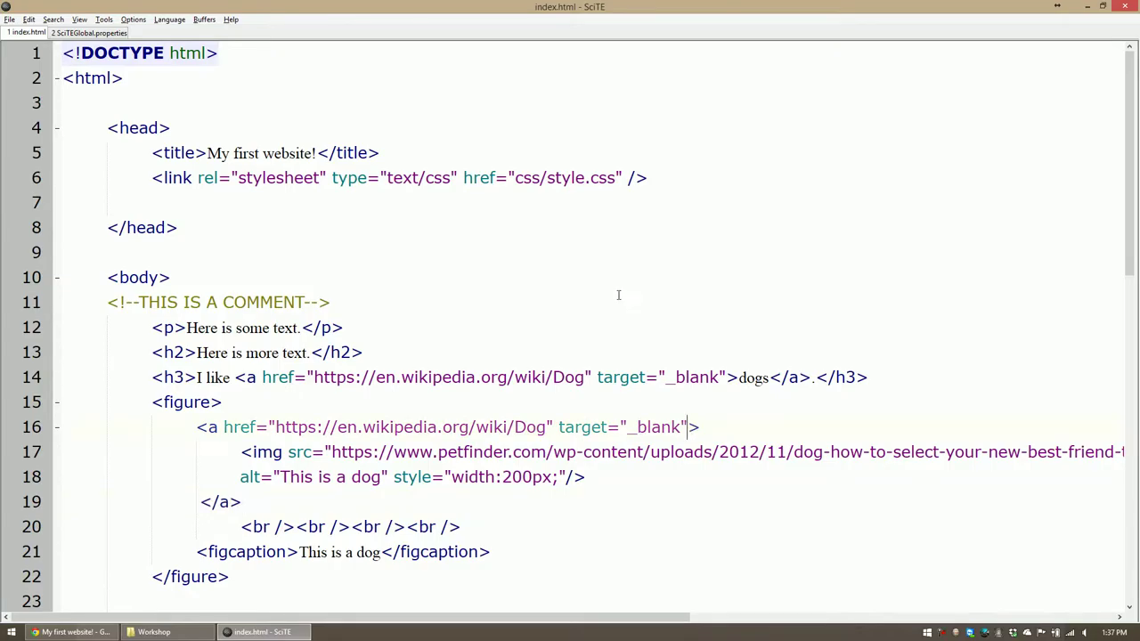
pyautogui.click(726, 378)
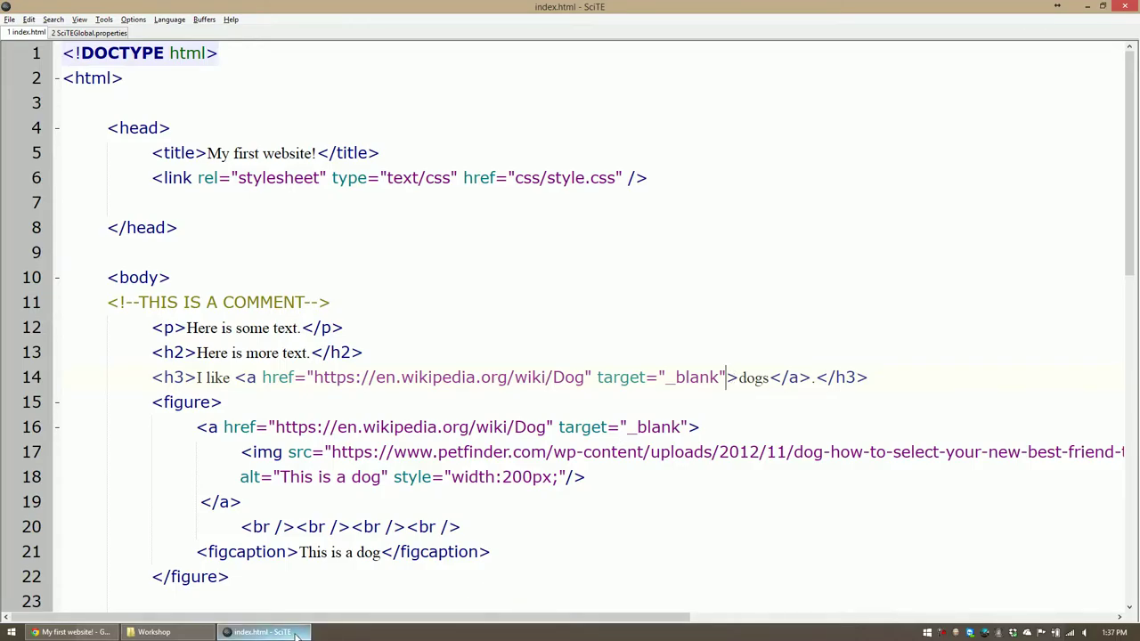
pyautogui.moveTo(297, 634)
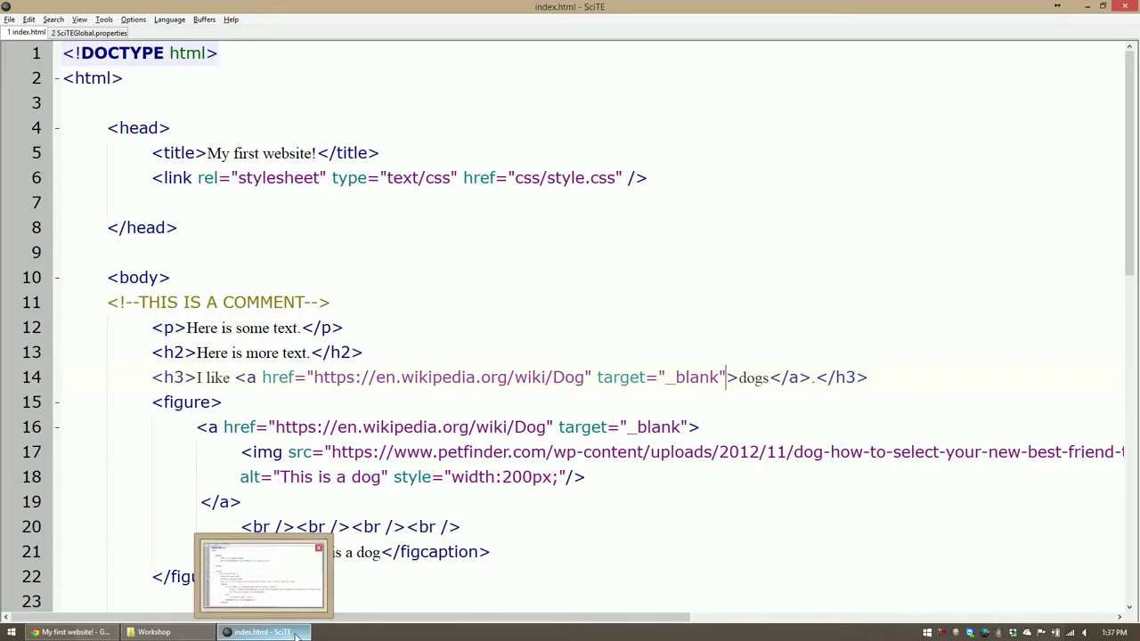
pyautogui.click(62, 635)
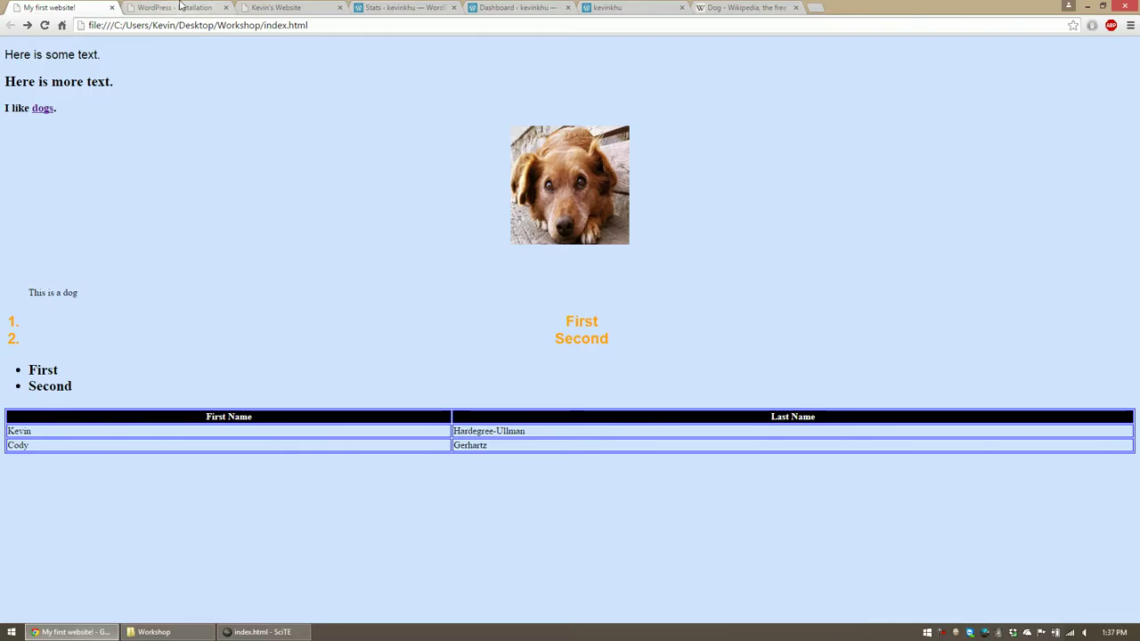
# Keep English (United States) as the WordPress installation language and continue
pyautogui.click(181, 7)
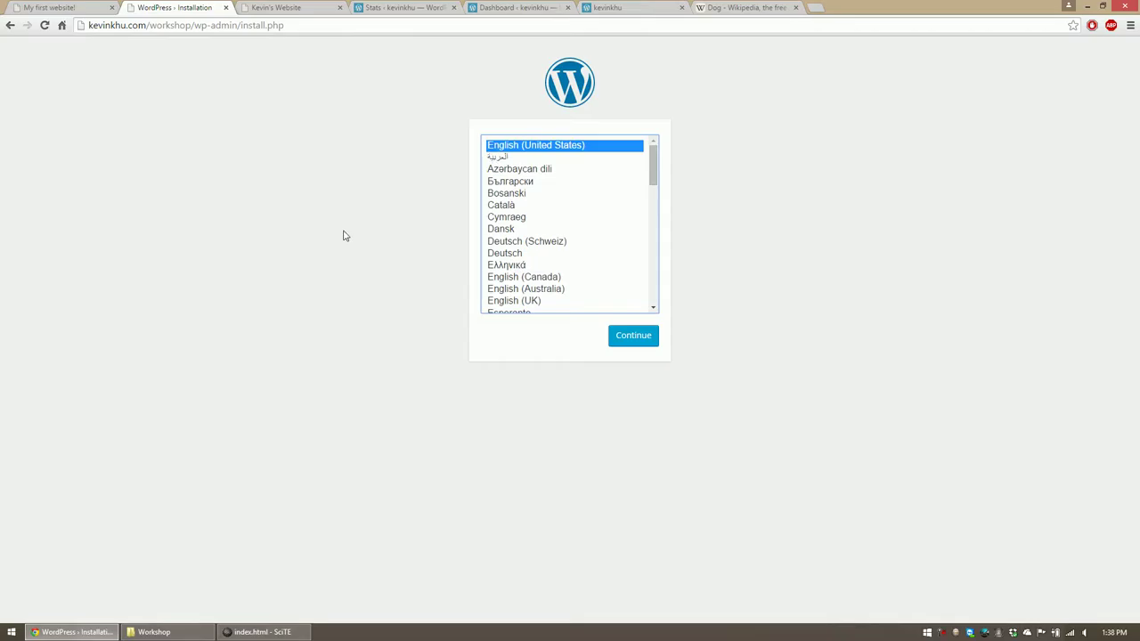
pyautogui.click(634, 345)
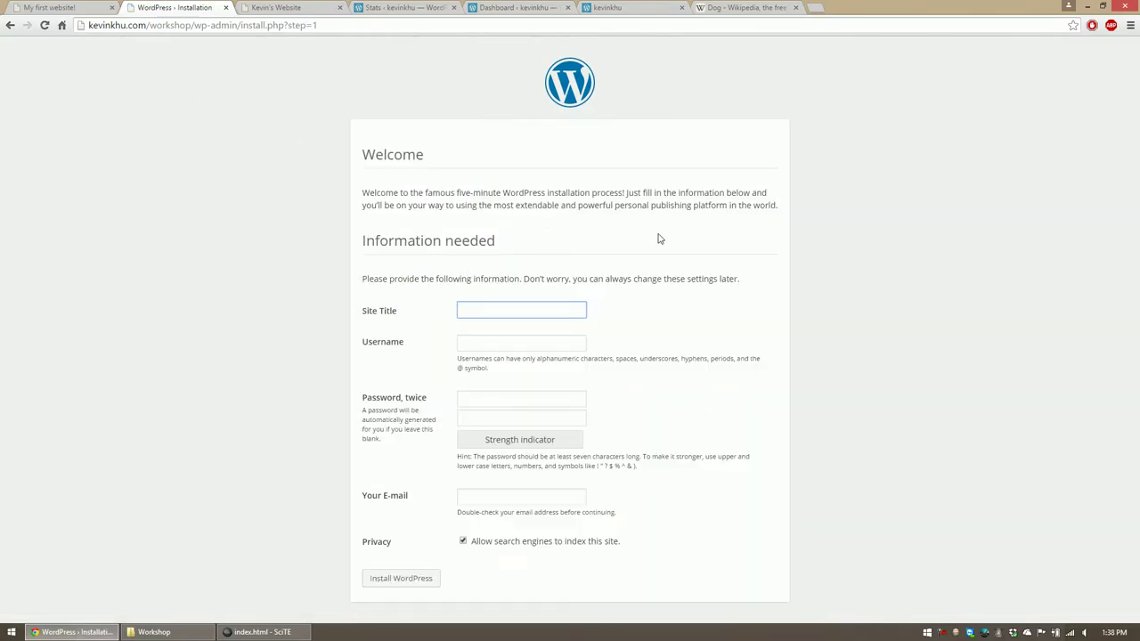
# Enter the site title and the admin username in the installation form
pyautogui.write("Kevin's Website")
pyautogui.press('Tab')
pyautogui.write('kevinkhu')
pyautogui.press('Tab')
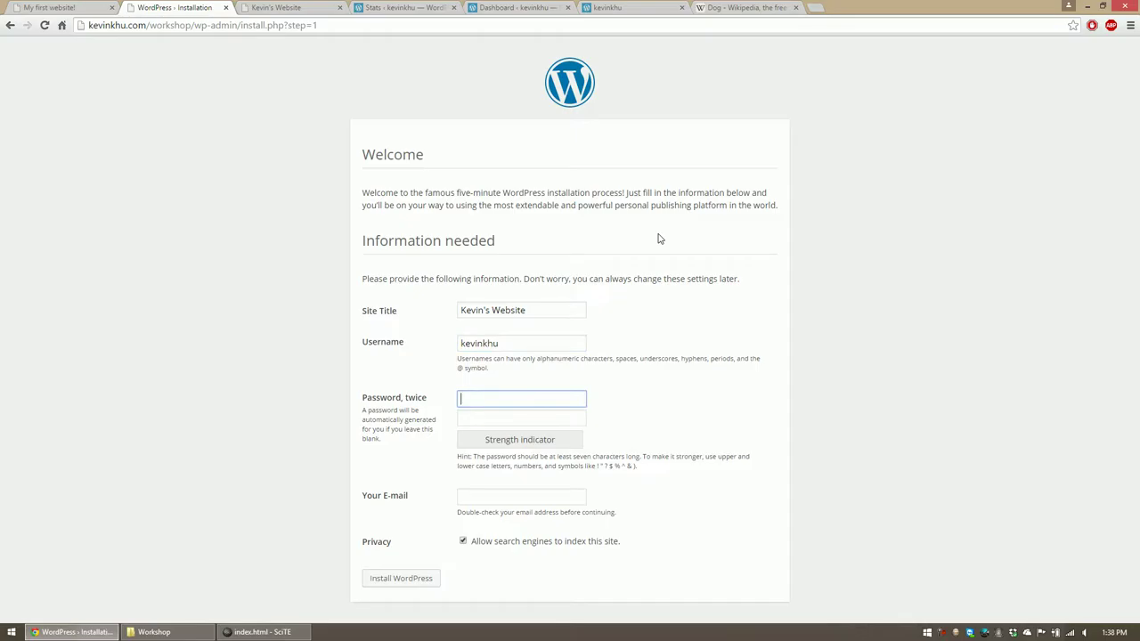
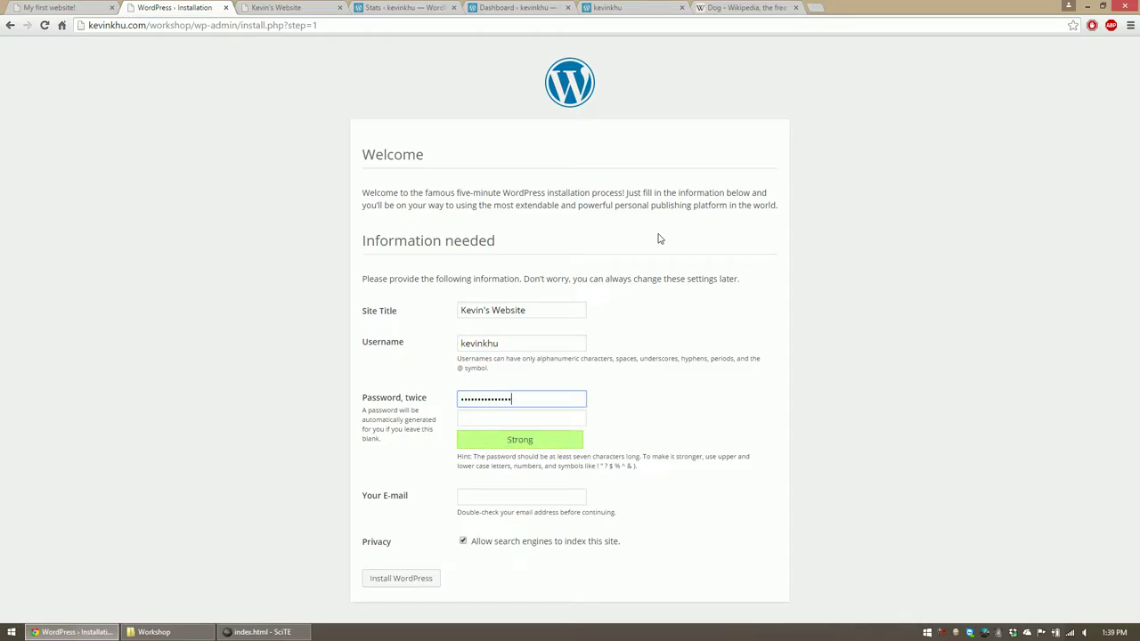
# Enter the password in both boxes and the admin e-mail, disable search-engine indexing, and install
pyautogui.press('Tab')
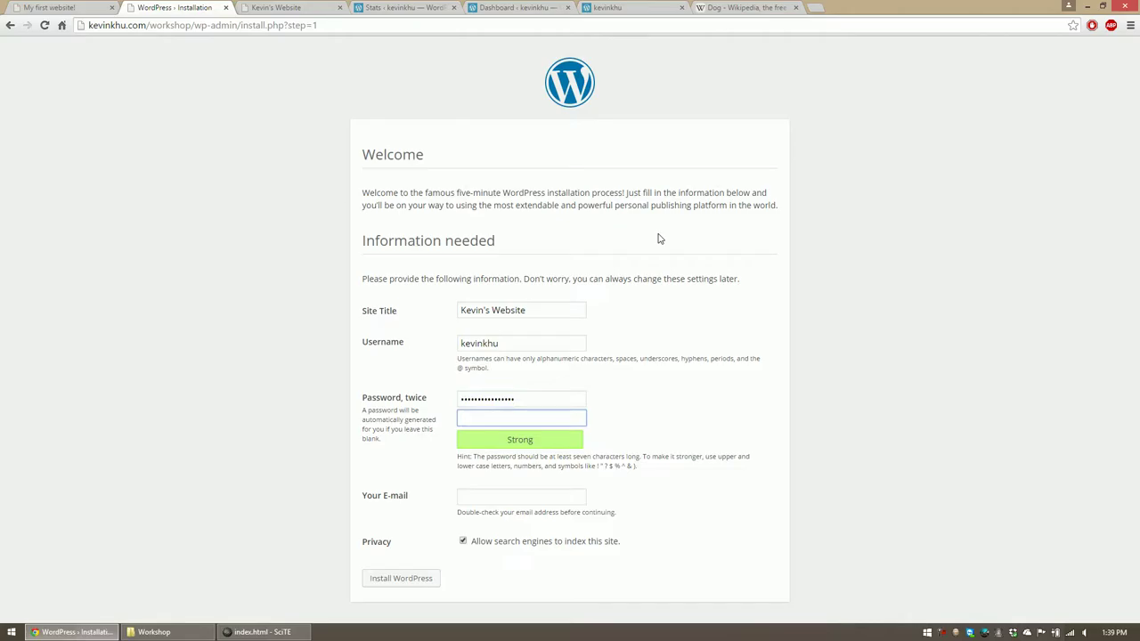
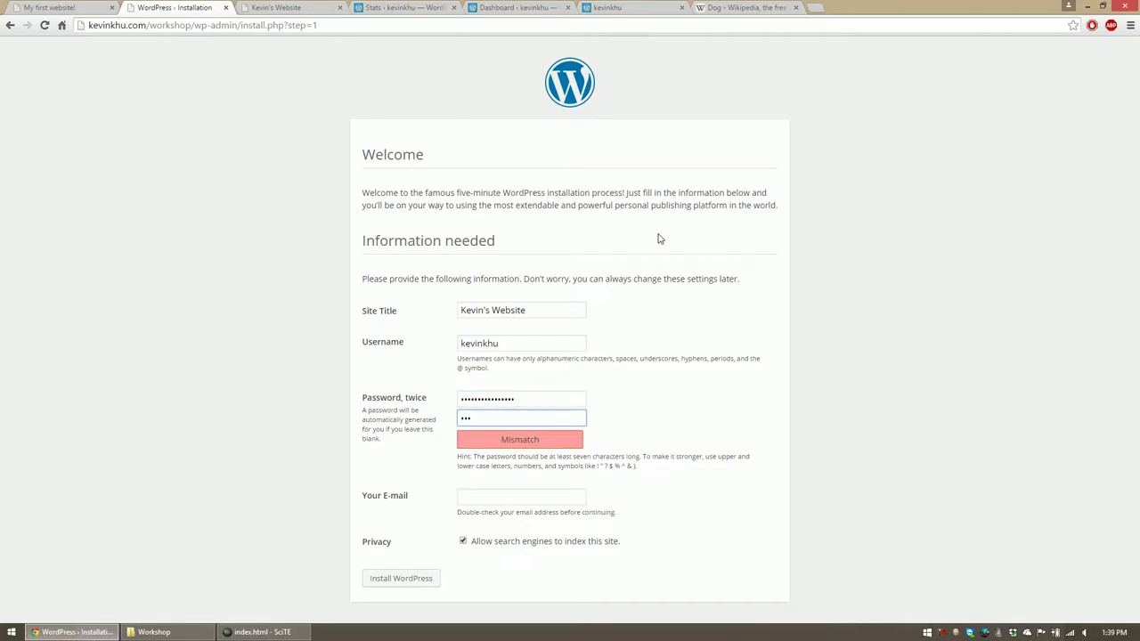
pyautogui.press('Tab')
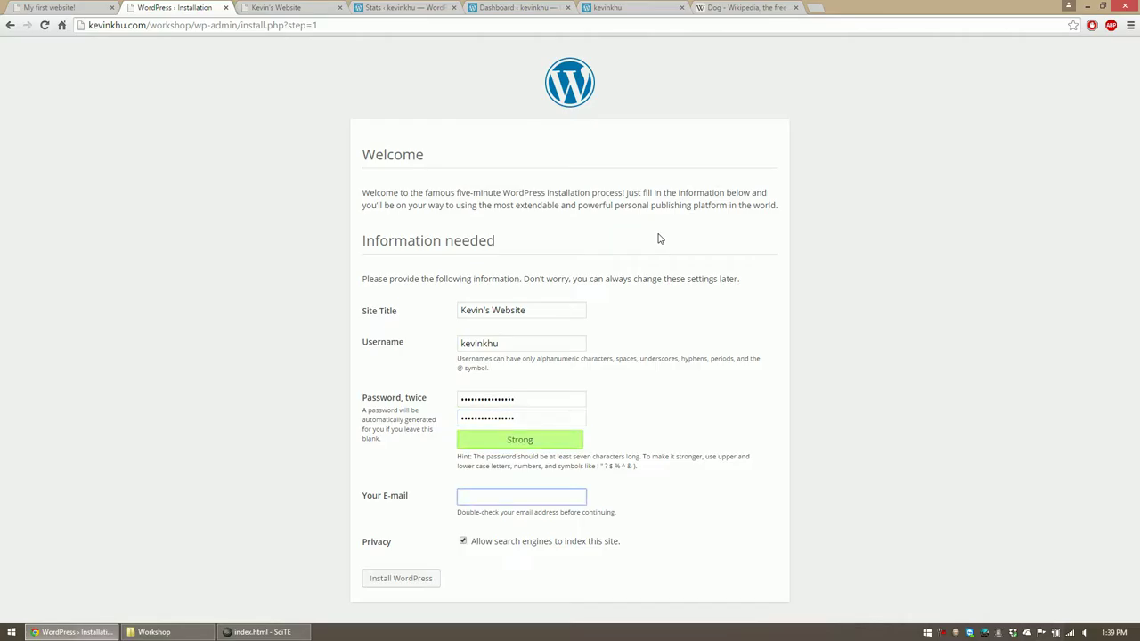
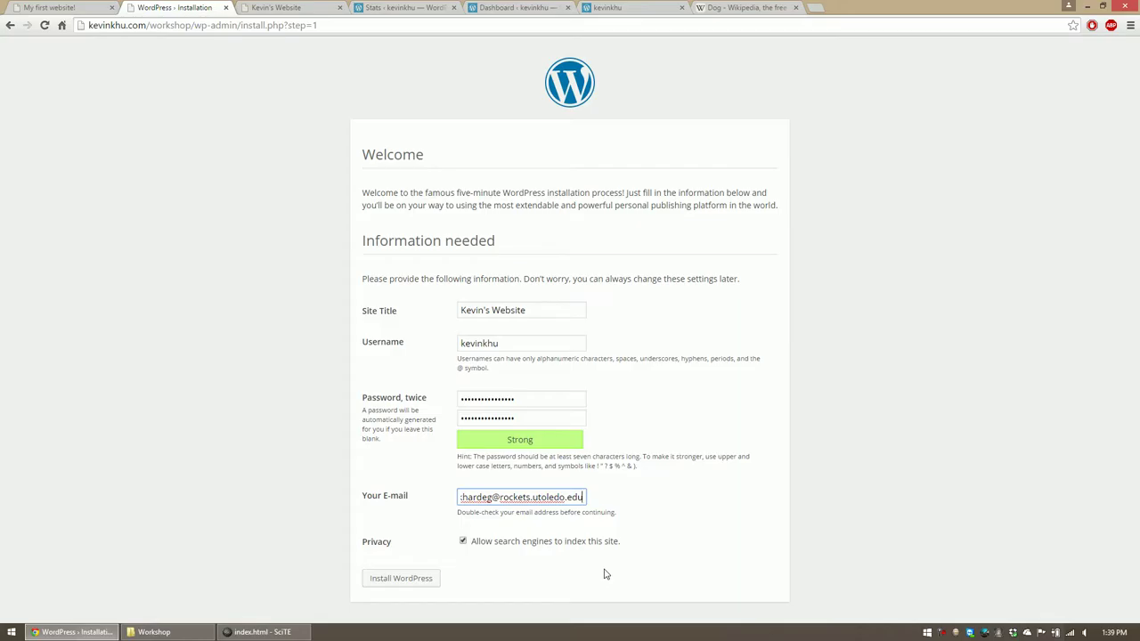
pyautogui.click(462, 543)
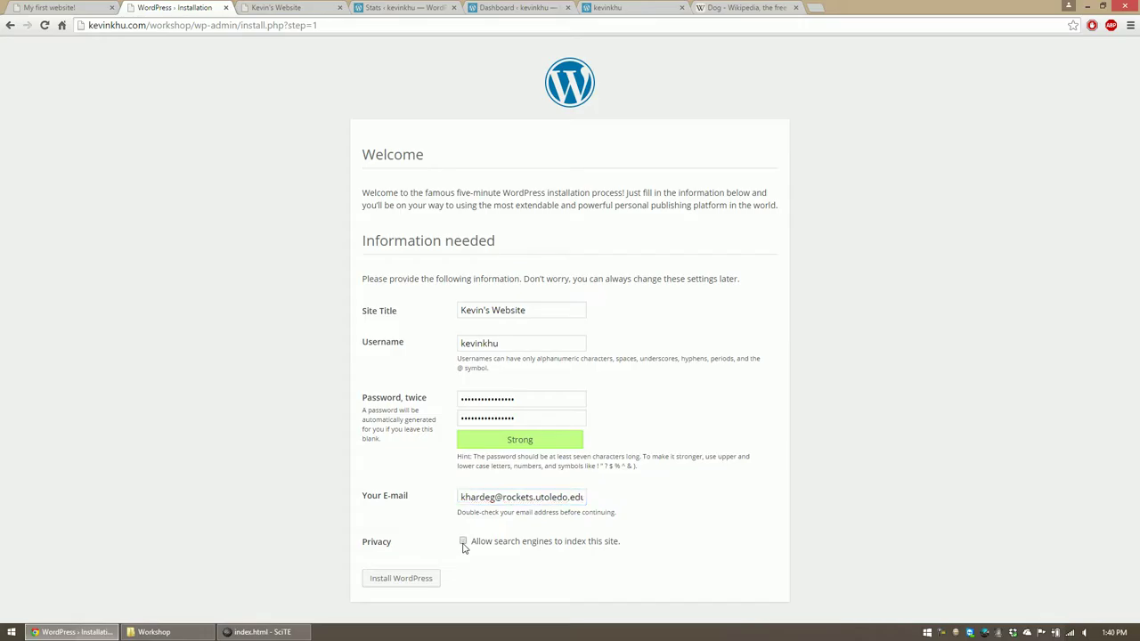
pyautogui.click(415, 585)
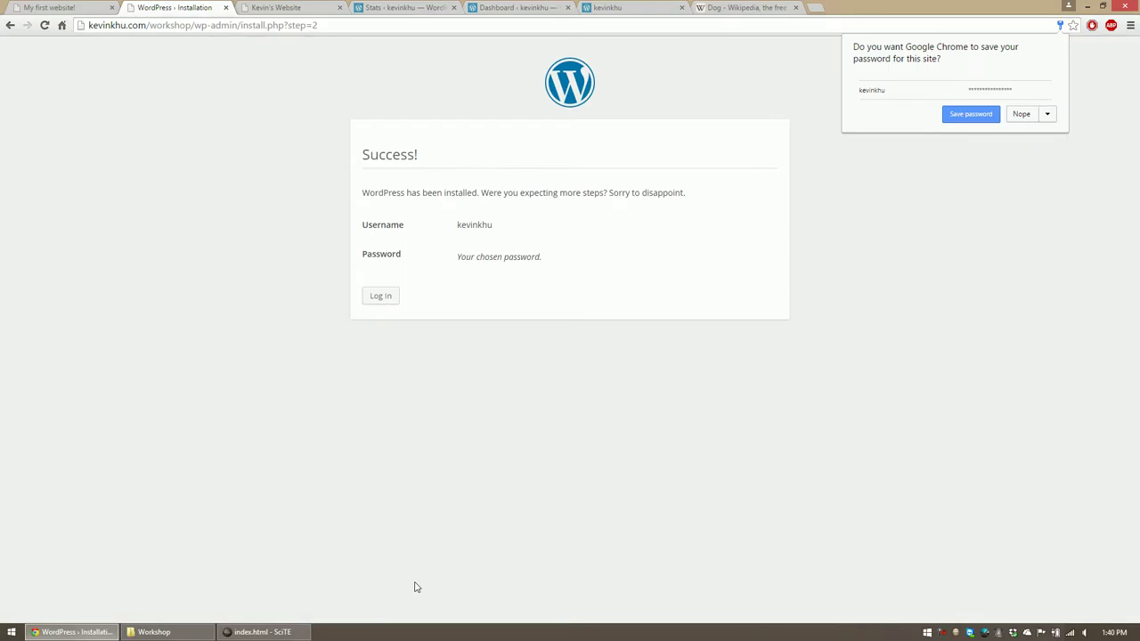
# Save the login password in Chrome, then open a new blank browser tab
pyautogui.click(966, 116)
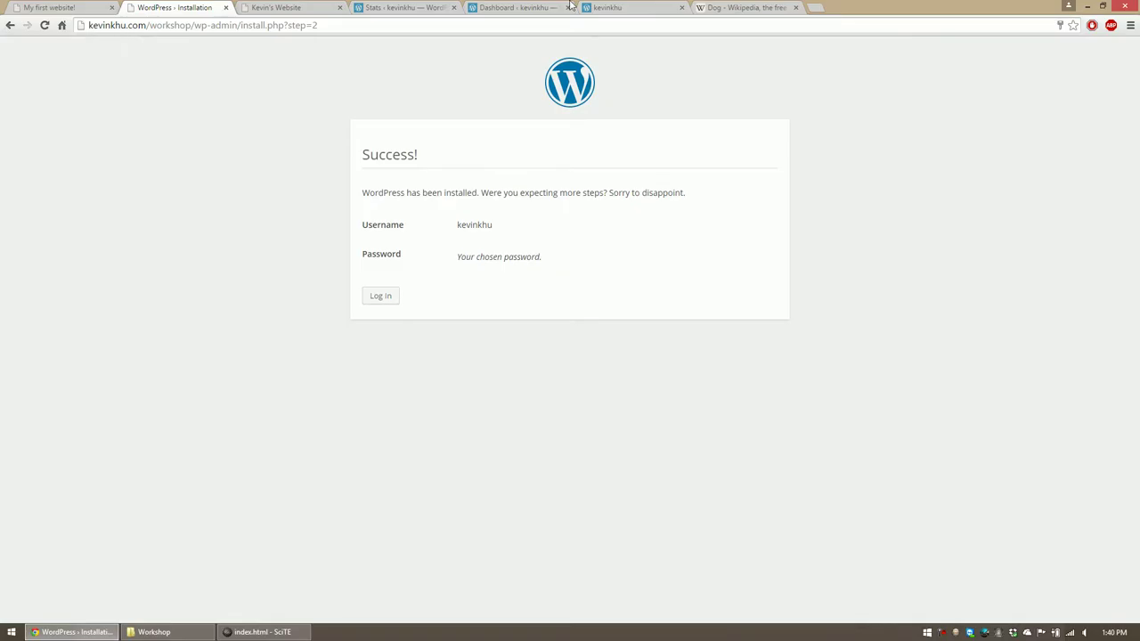
pyautogui.click(820, 9)
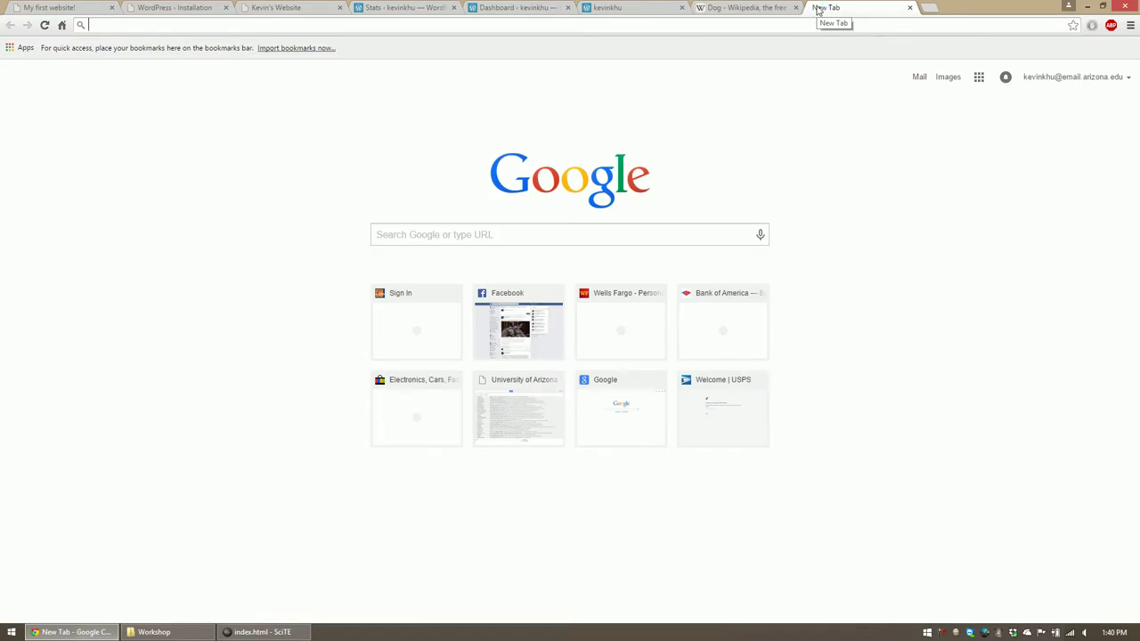
# Search godaddy.com for the domain 'ilikeastronomy', then switch to the WordPress.com blog tab
pyautogui.write('g')
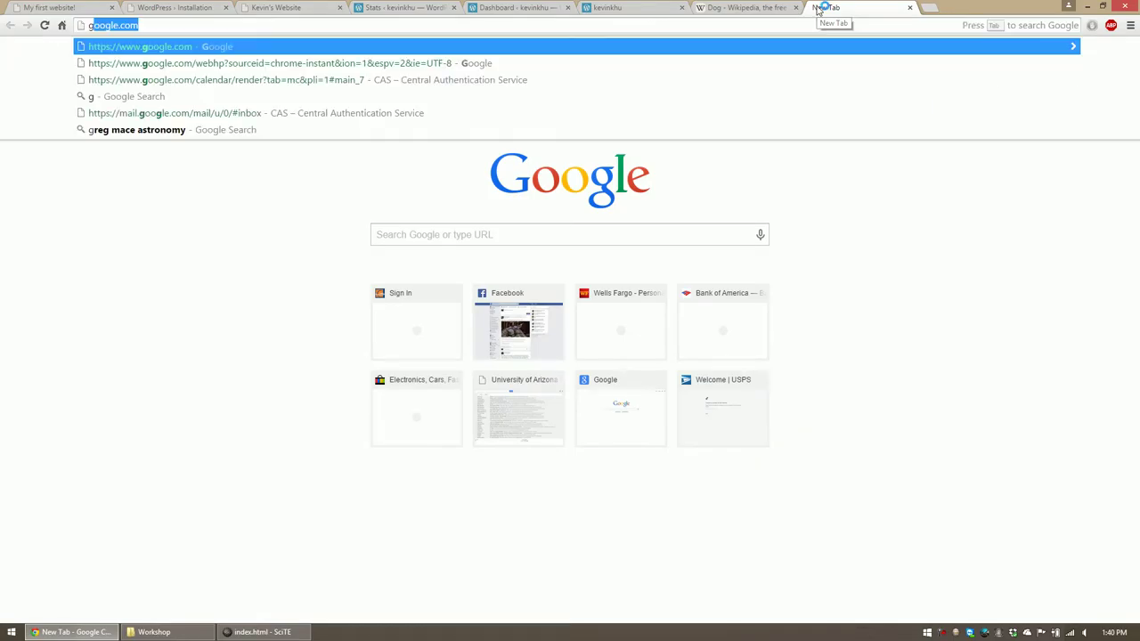
pyautogui.write('odad')
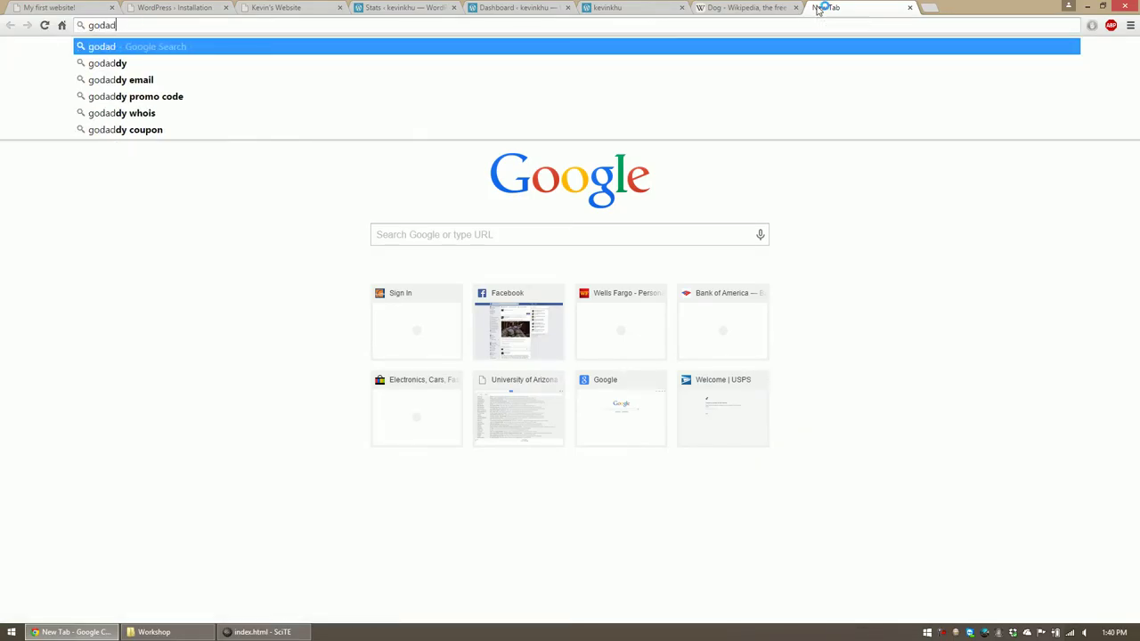
pyautogui.write('dy.com')
pyautogui.press('Return')
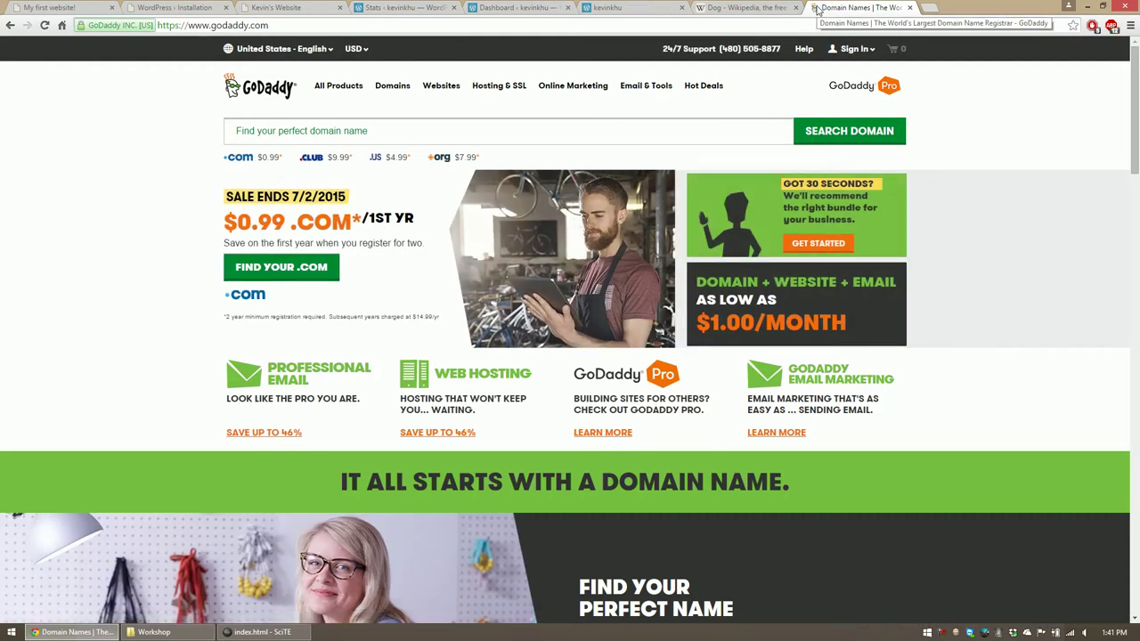
pyautogui.click(580, 133)
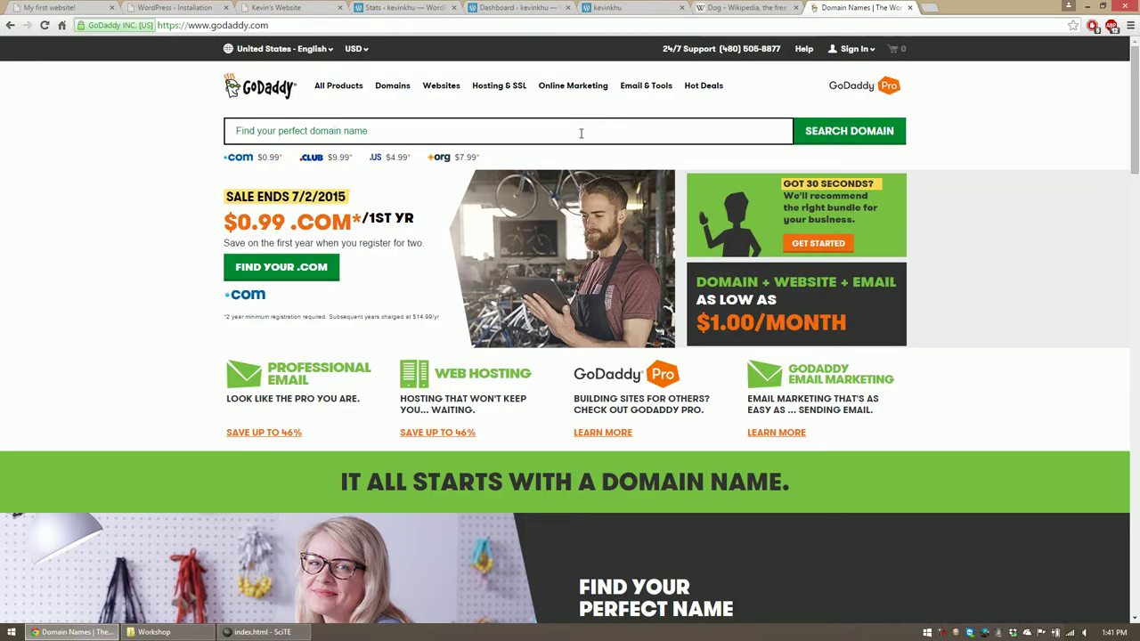
pyautogui.click(580, 133)
pyautogui.write('ilik')
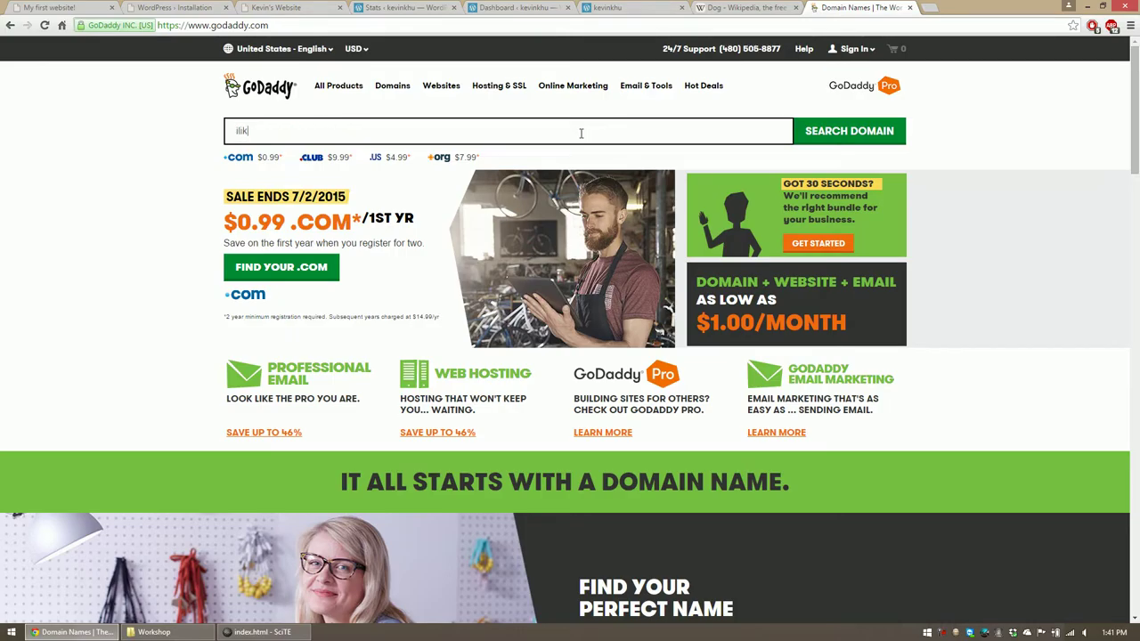
pyautogui.write('eastronomy')
pyautogui.click(890, 131)
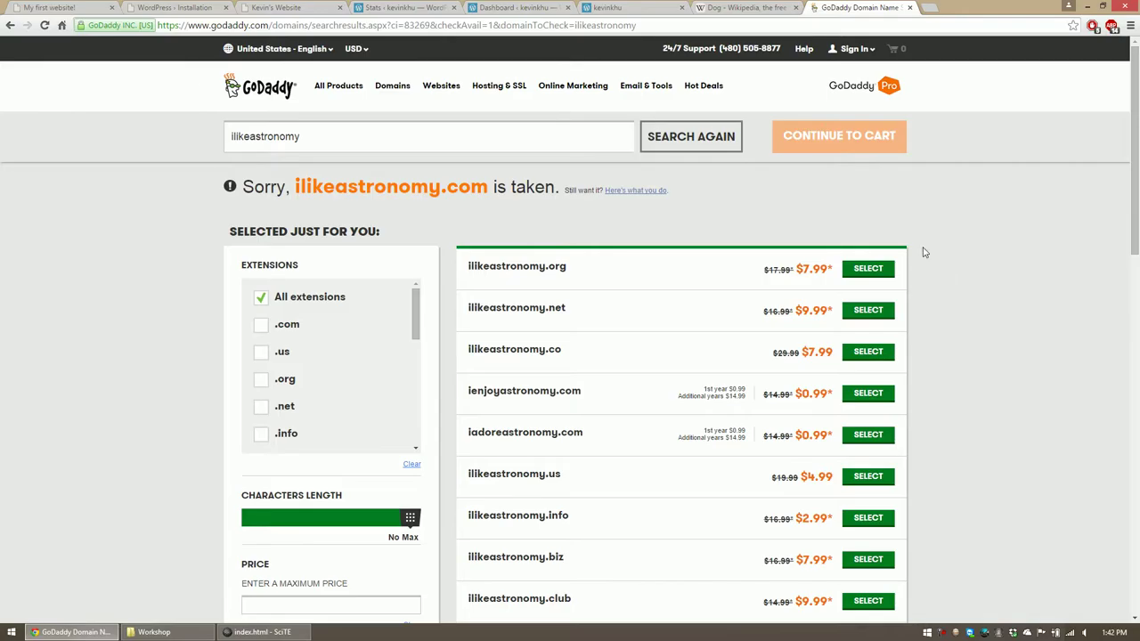
pyautogui.click(613, 6)
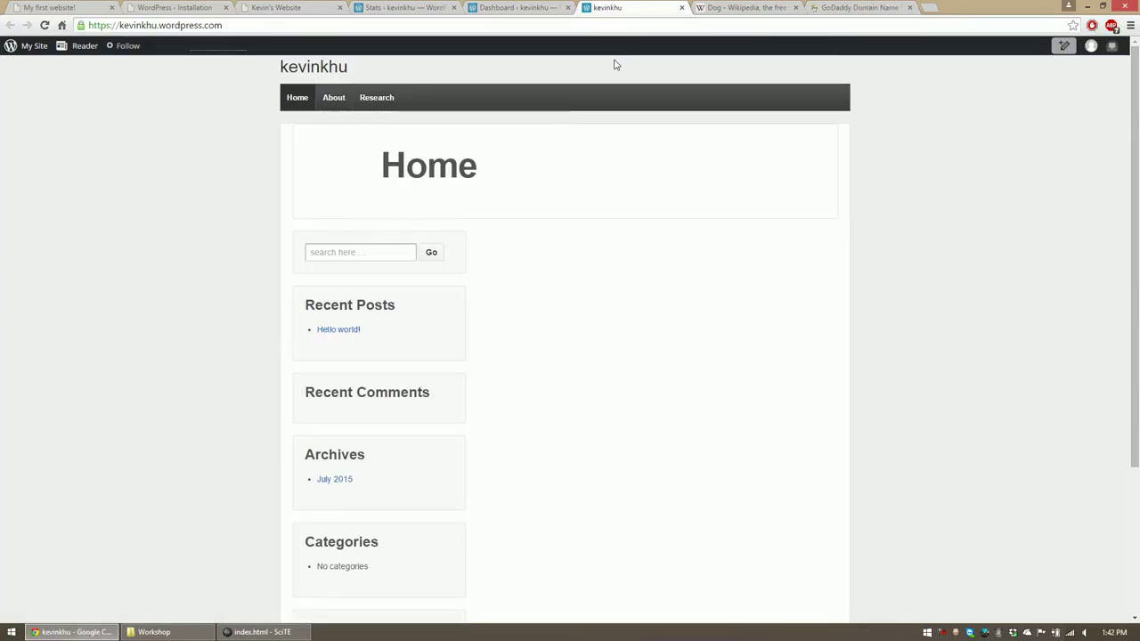
pyautogui.click(303, 7)
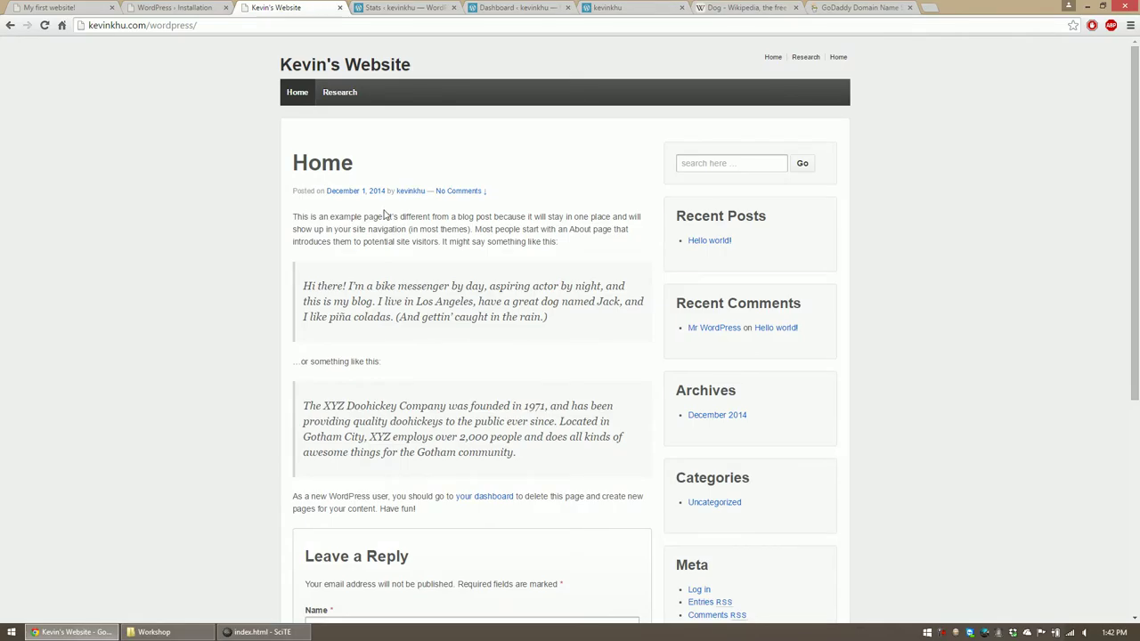
pyautogui.hotkey('ctrl', 'shift', 'Tab')
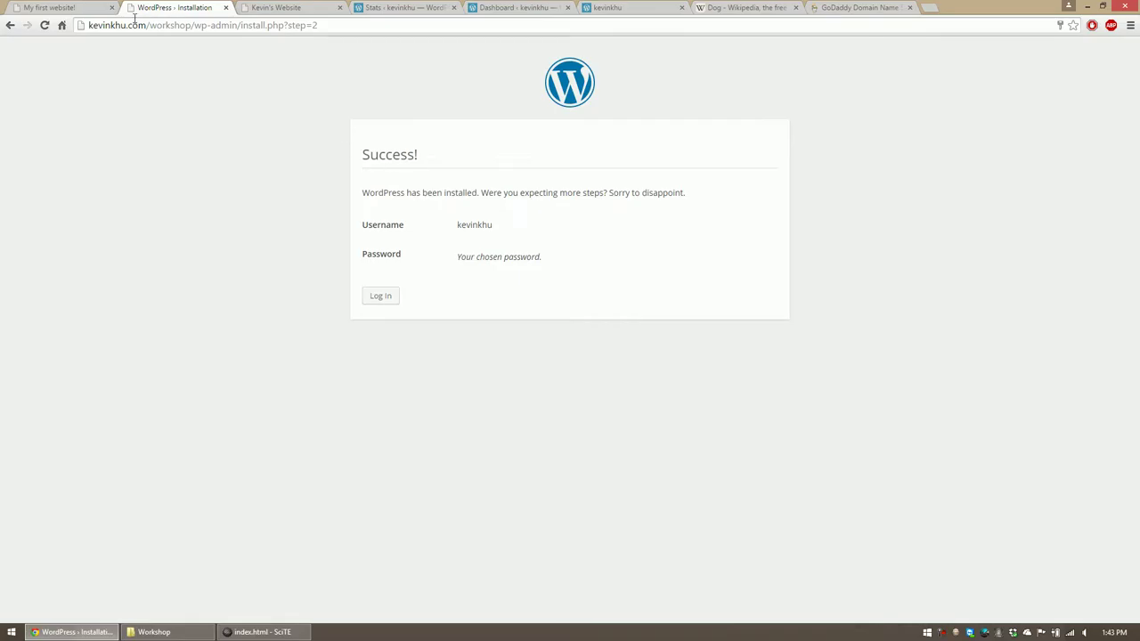
pyautogui.moveTo(149, 25); pyautogui.dragTo(79, 29)
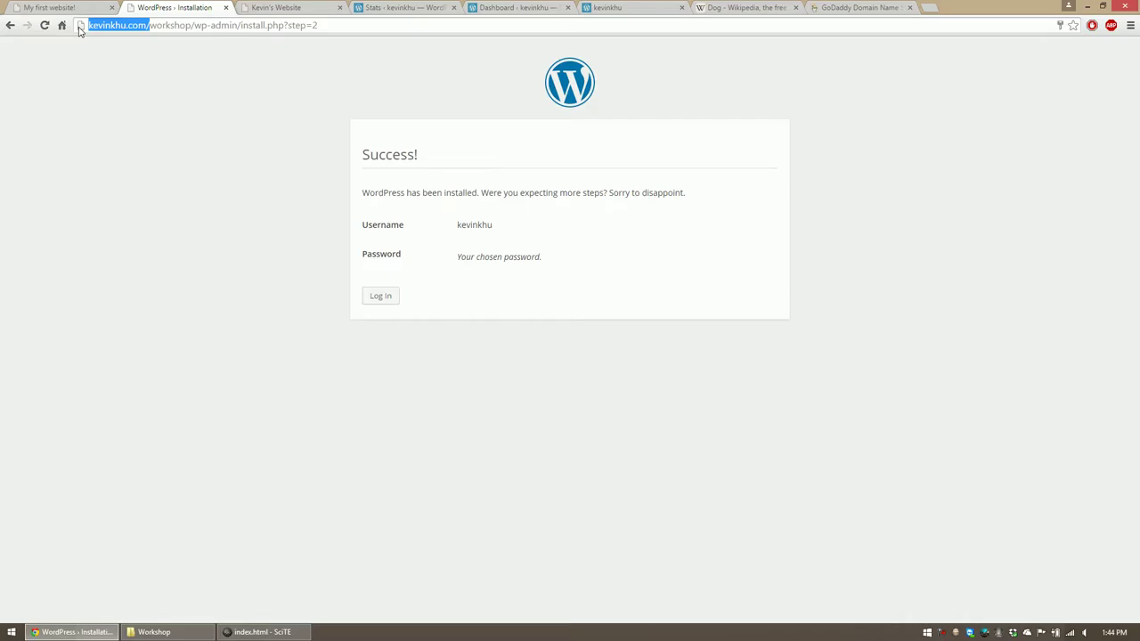
pyautogui.click(856, 8)
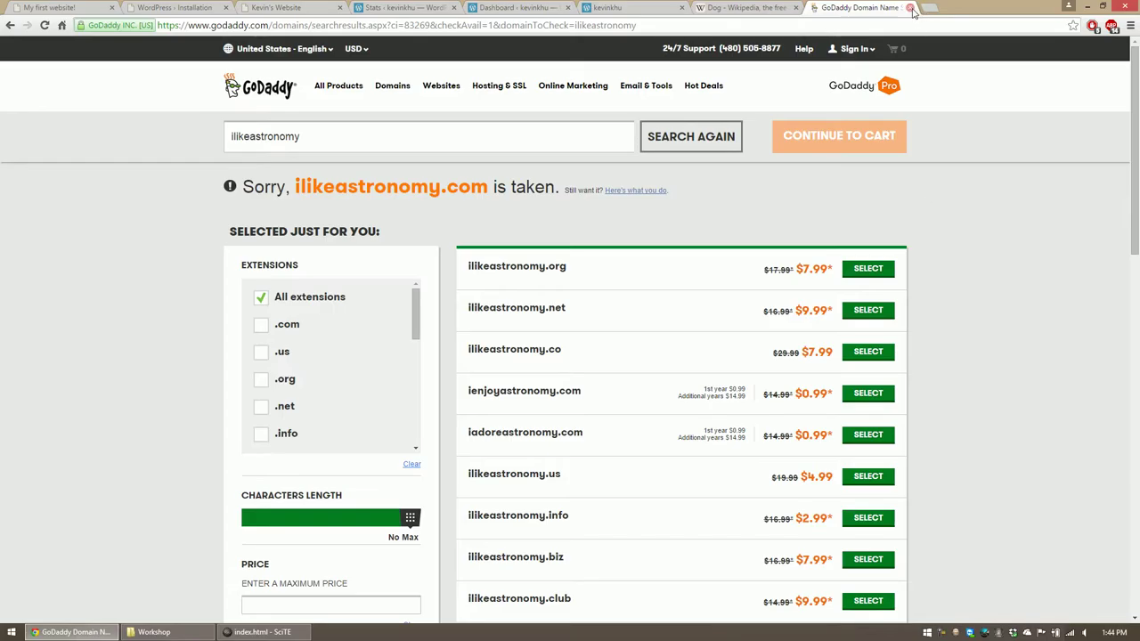
# Close the GoDaddy tab and go from the WordPress Success page to the site's login page
pyautogui.click(911, 9)
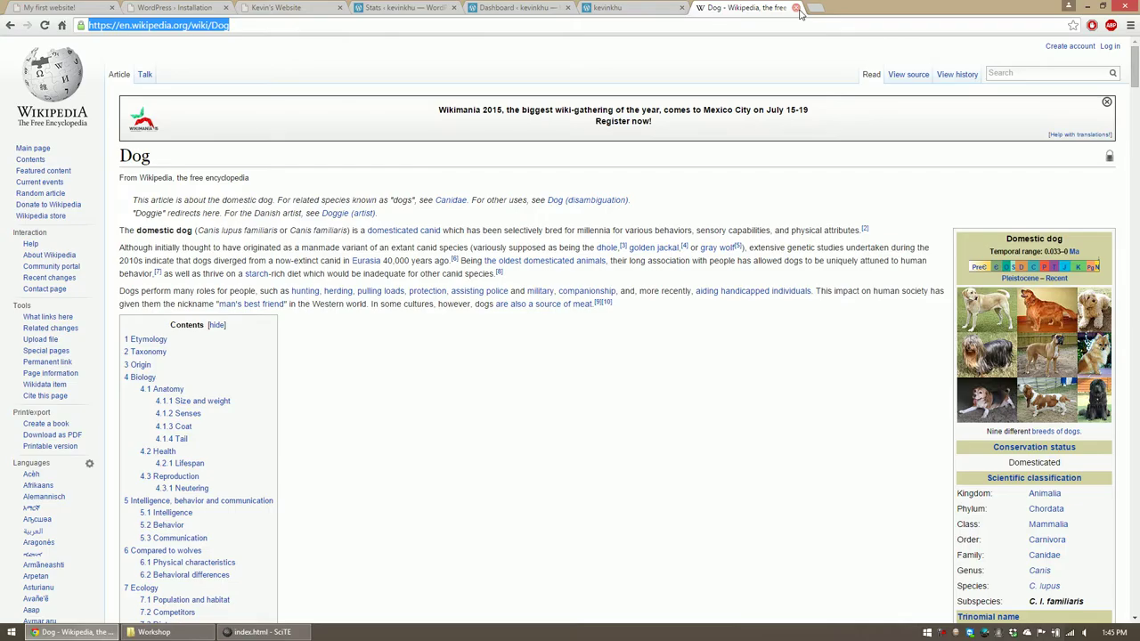
pyautogui.click(174, 7)
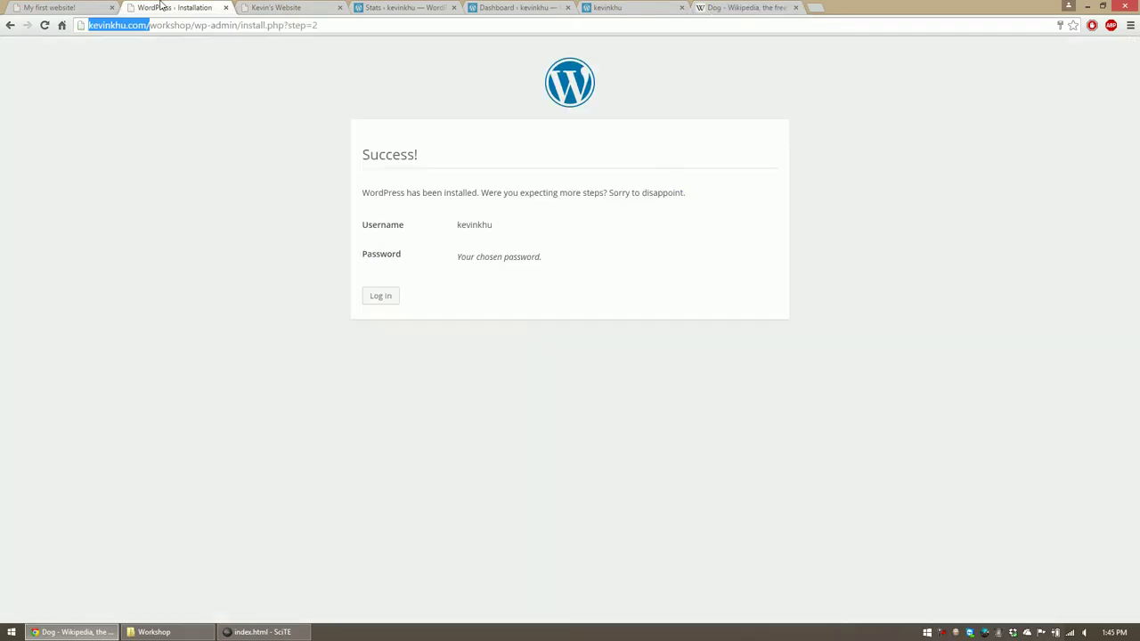
pyautogui.click(393, 297)
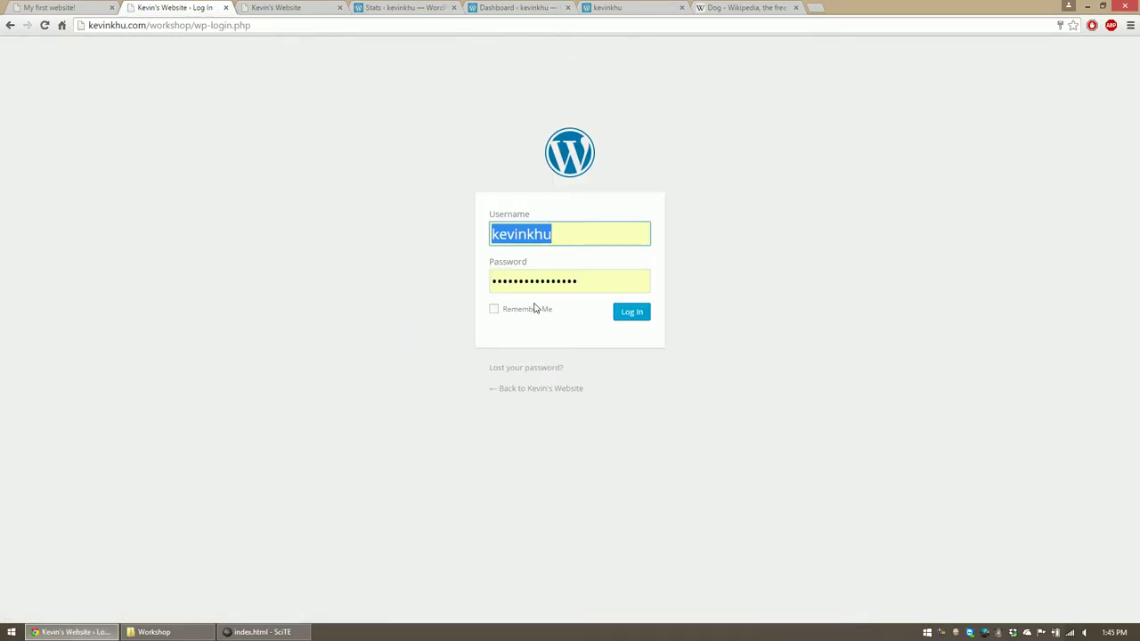
# Log in, highlight the wp-admin part of the dashboard URL, then switch to the WordPress.com Stats tab
pyautogui.click(632, 312)
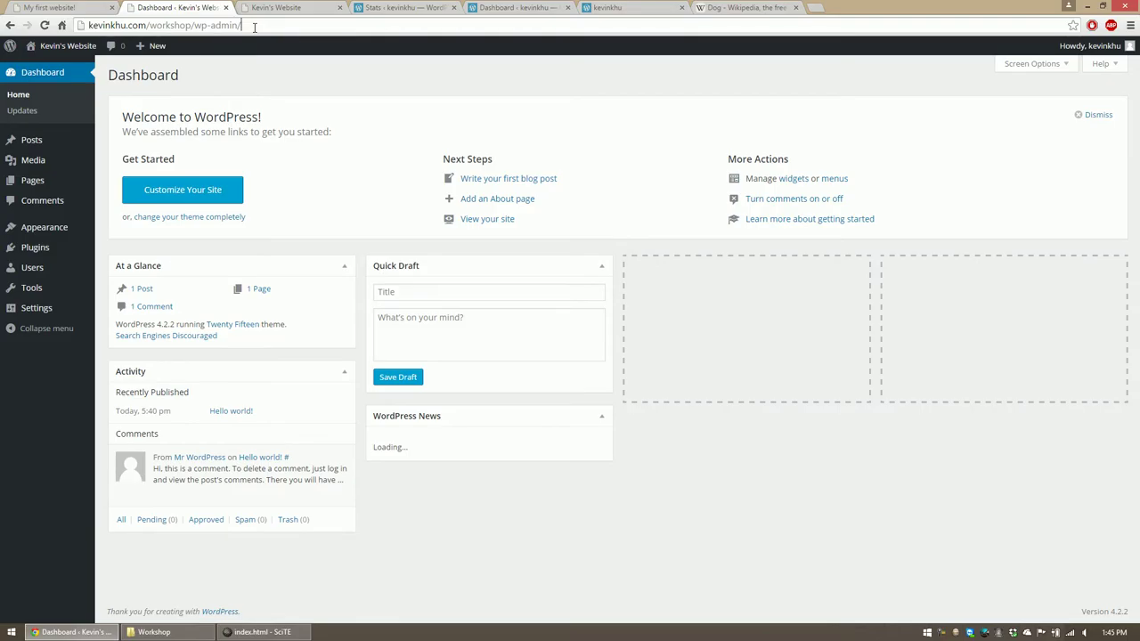
pyautogui.click(255, 26)
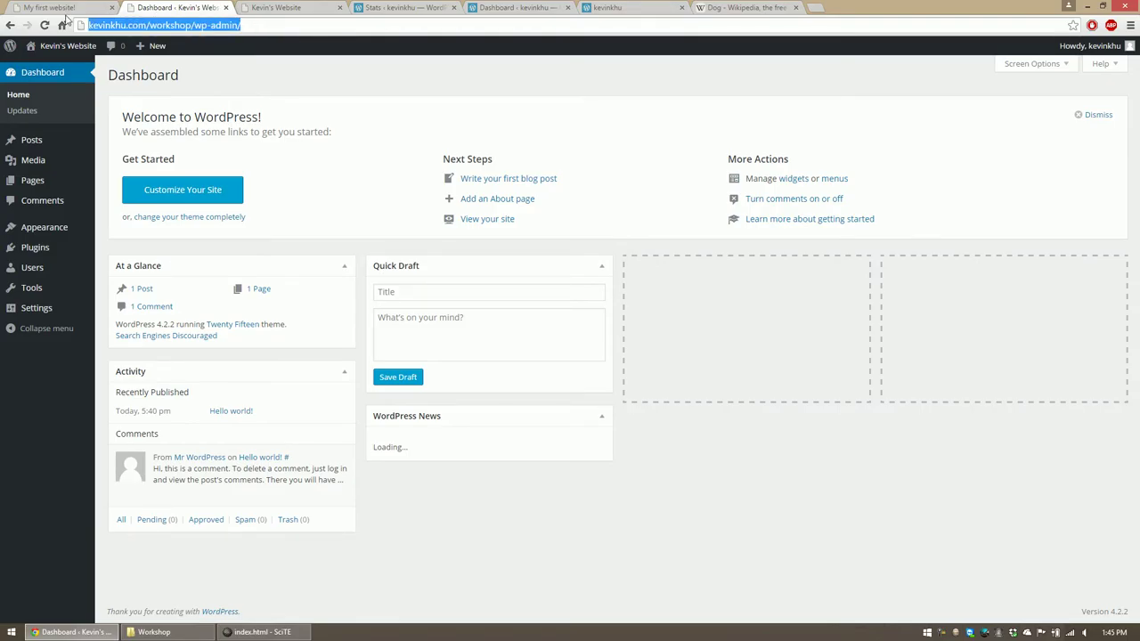
pyautogui.click(190, 27)
pyautogui.moveTo(194, 26); pyautogui.dragTo(261, 30)
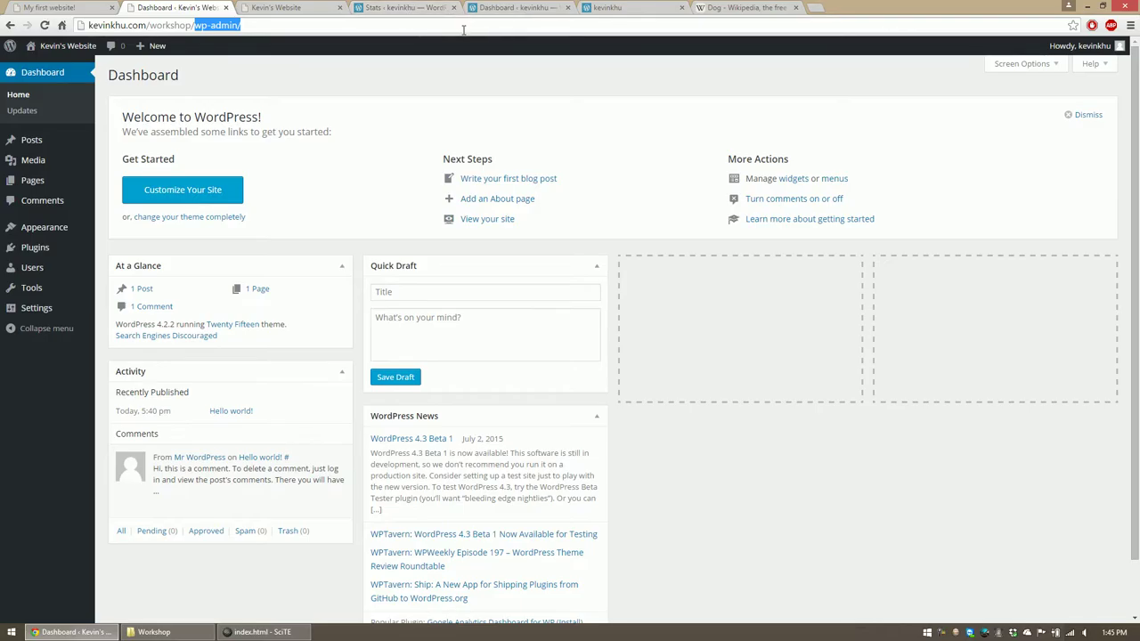
pyautogui.click(426, 9)
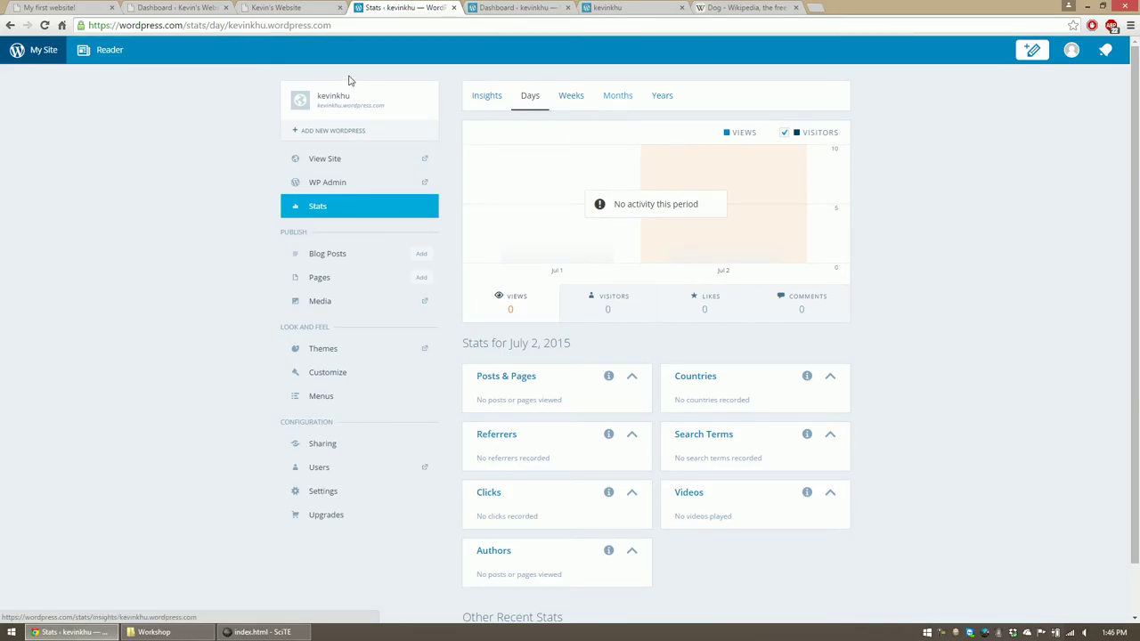
# Highlight the hosted blog's address, then return to the self-hosted site's admin Dashboard tab
pyautogui.moveTo(347, 29); pyautogui.dragTo(228, 26)
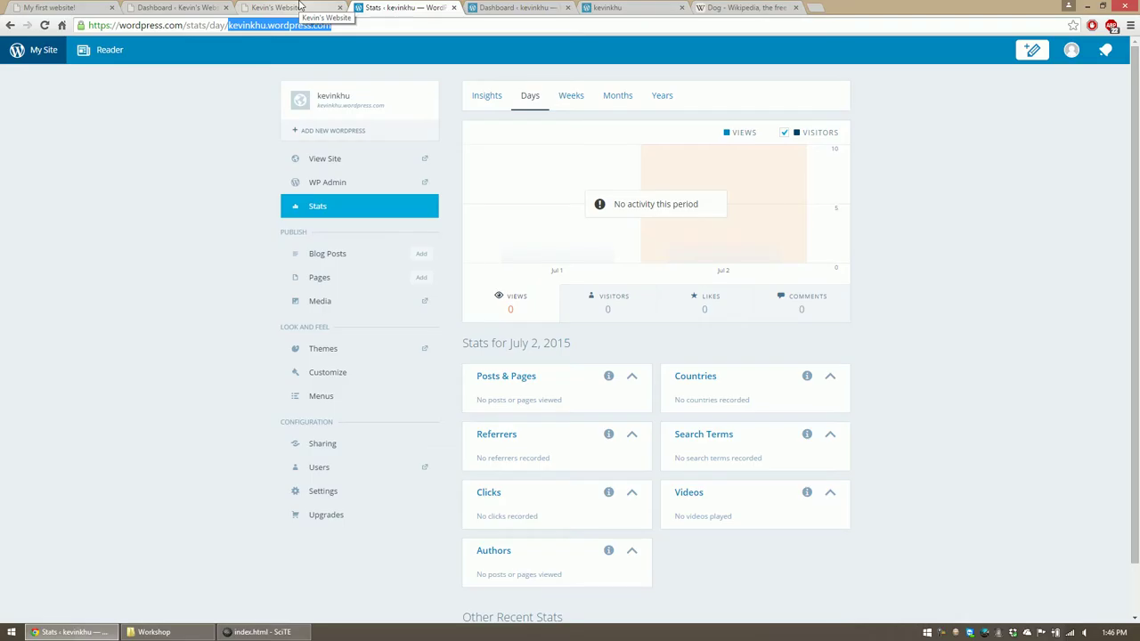
pyautogui.click(299, 6)
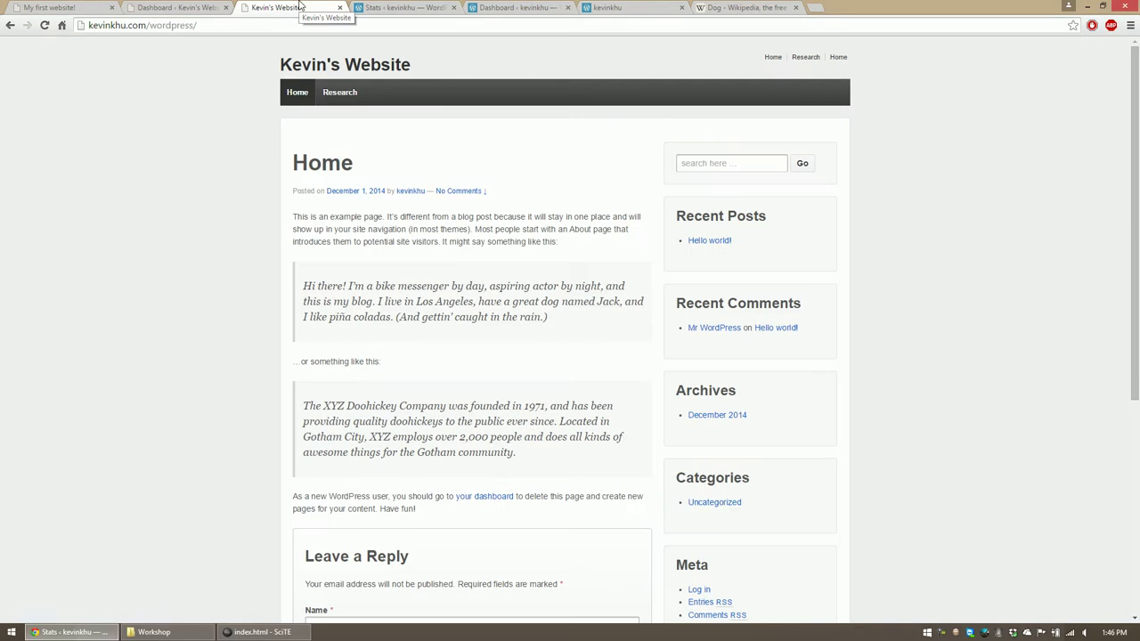
pyautogui.click(218, 8)
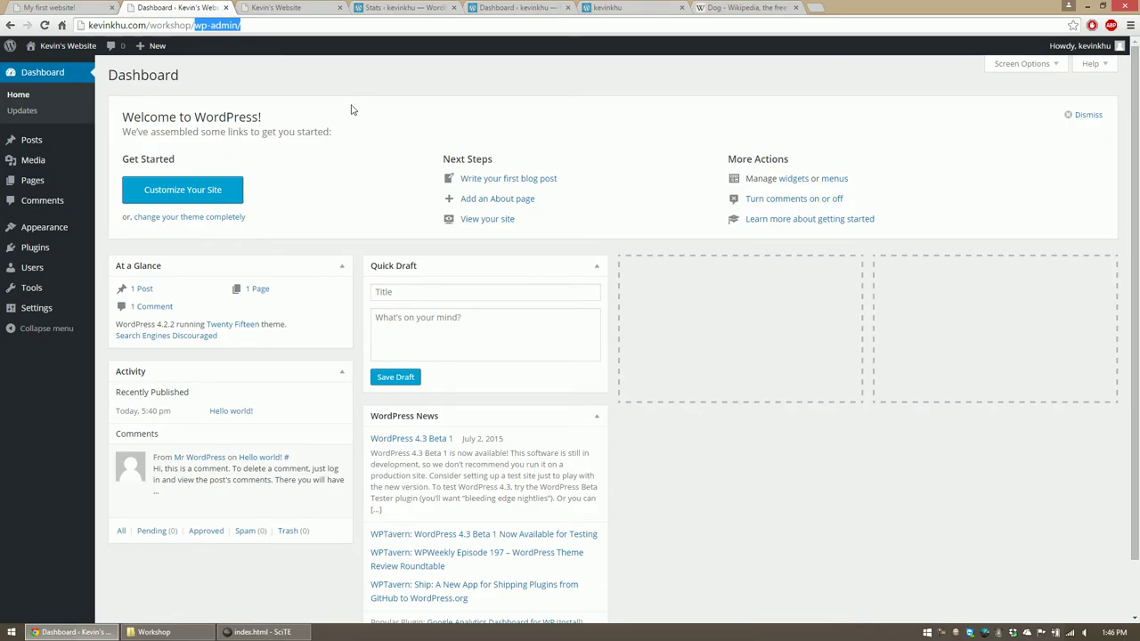
# Open Settings > General, select the Site Title text, then view the other site's home page
pyautogui.click(392, 96)
pyautogui.moveTo(42, 303)
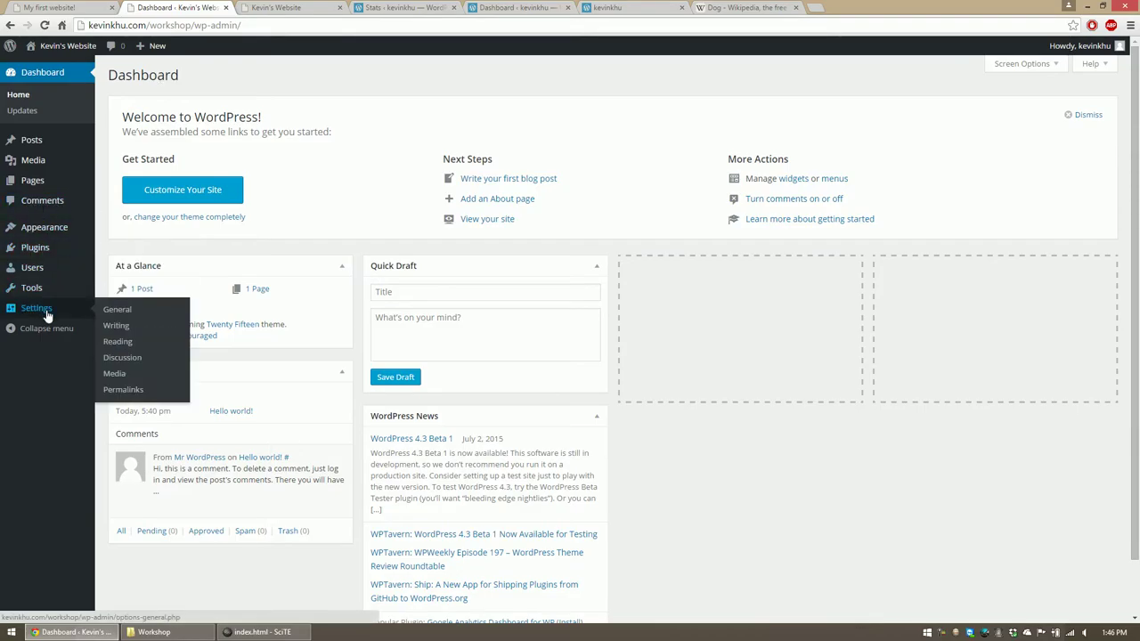
pyautogui.click(117, 313)
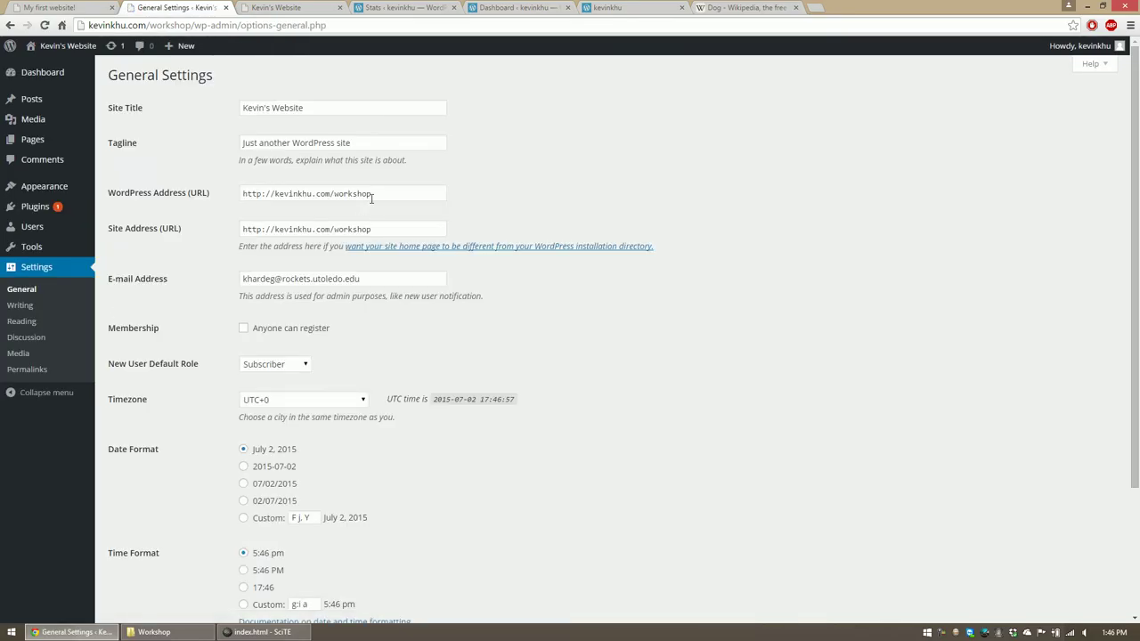
pyautogui.moveTo(328, 104); pyautogui.dragTo(199, 101)
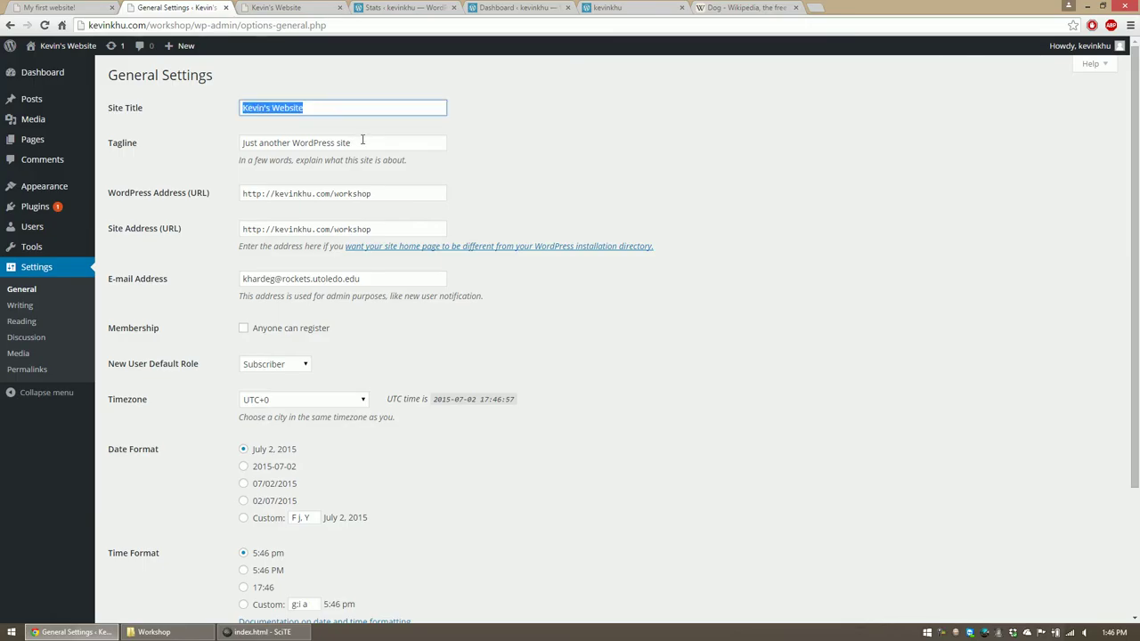
pyautogui.moveTo(61, 49)
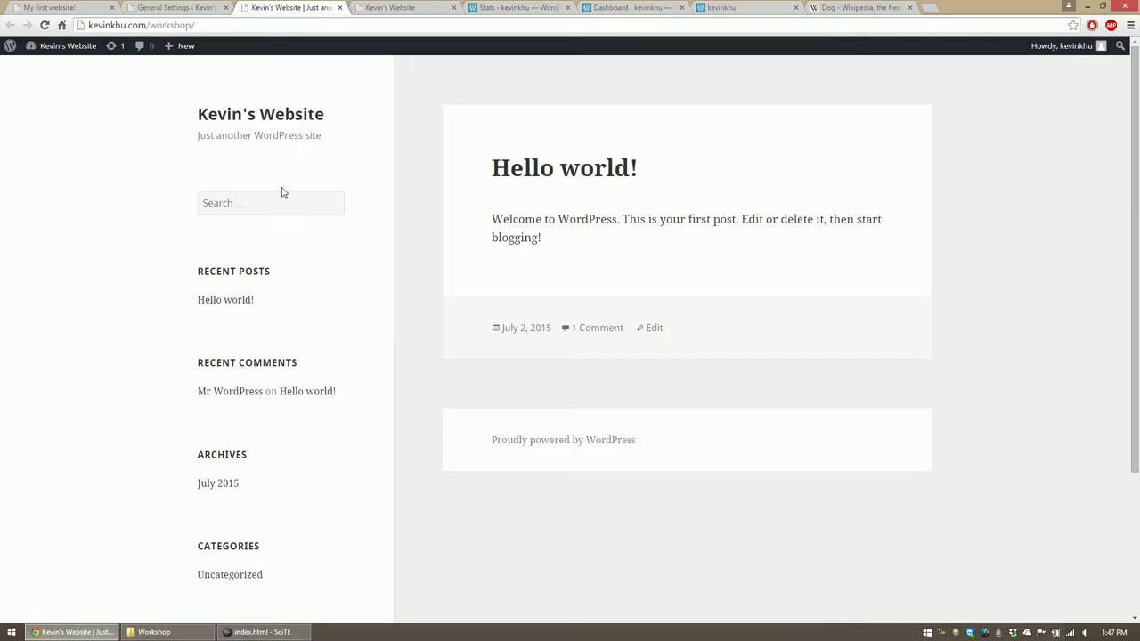
pyautogui.click(407, 7)
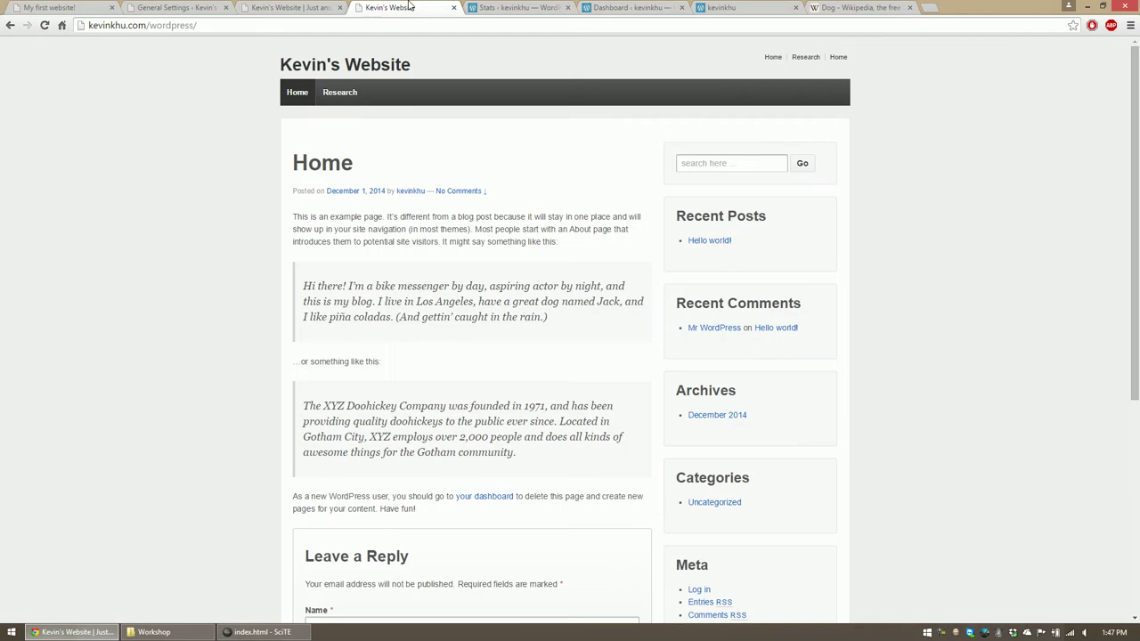
# Delete the tagline, set the timezone to UTC-4, and save the General Settings
pyautogui.click(178, 7)
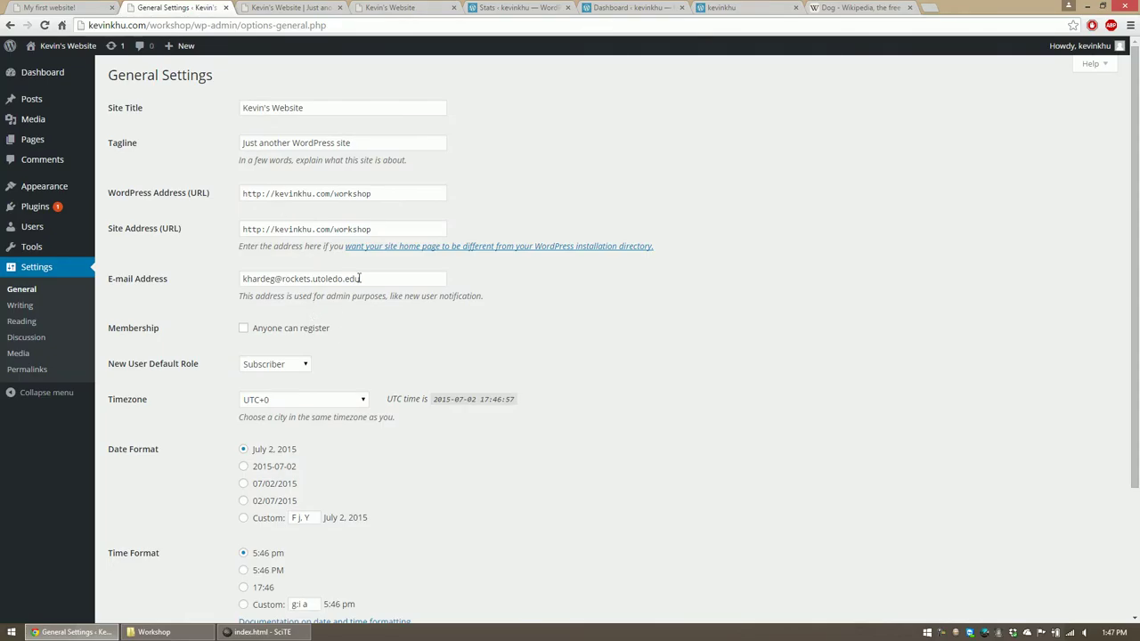
pyautogui.tripleClick(381, 150)
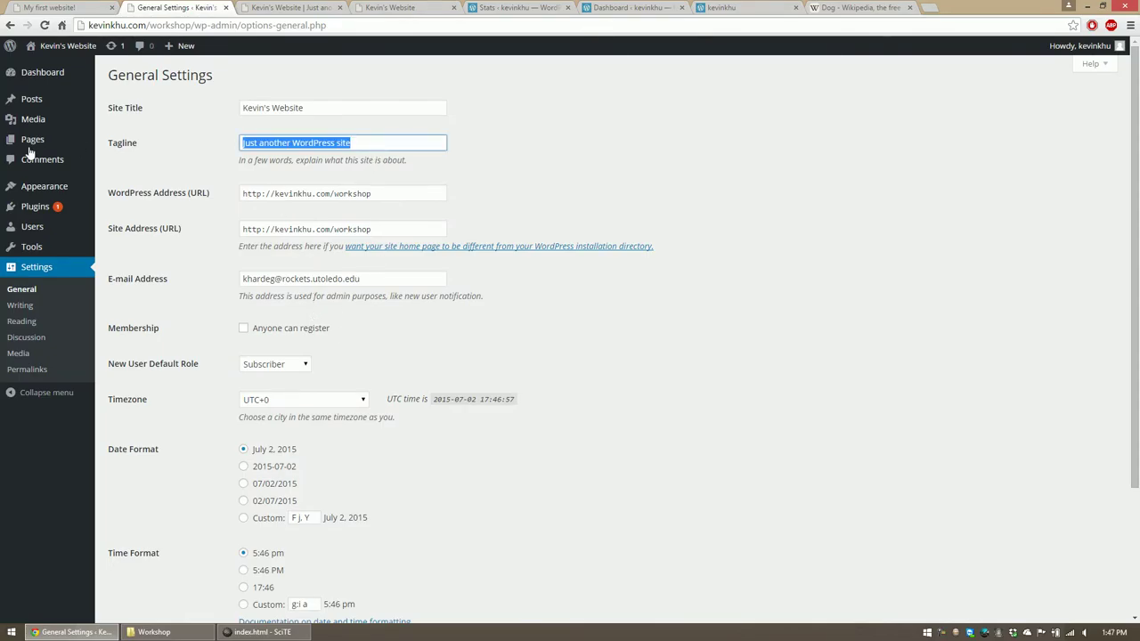
pyautogui.press('BackSpace')
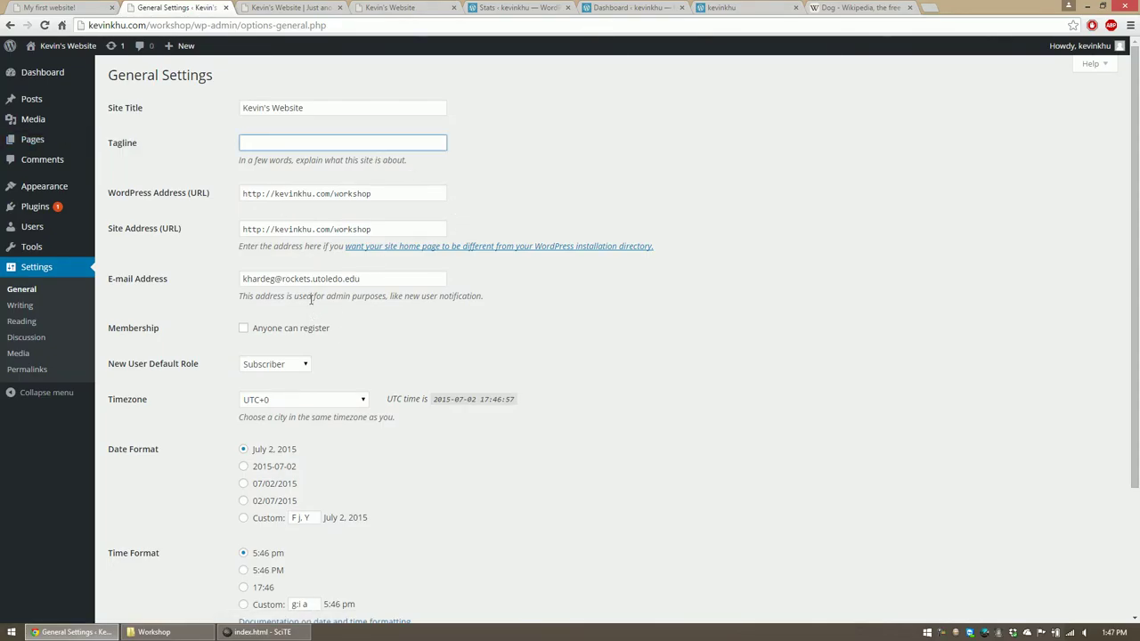
pyautogui.click(301, 401)
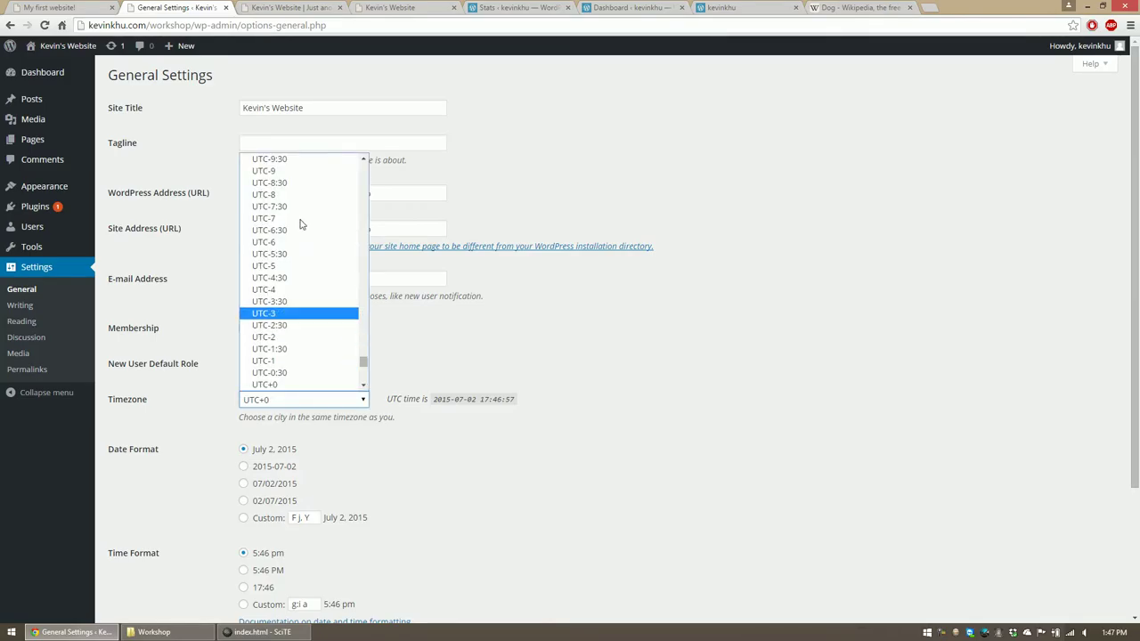
pyautogui.click(285, 290)
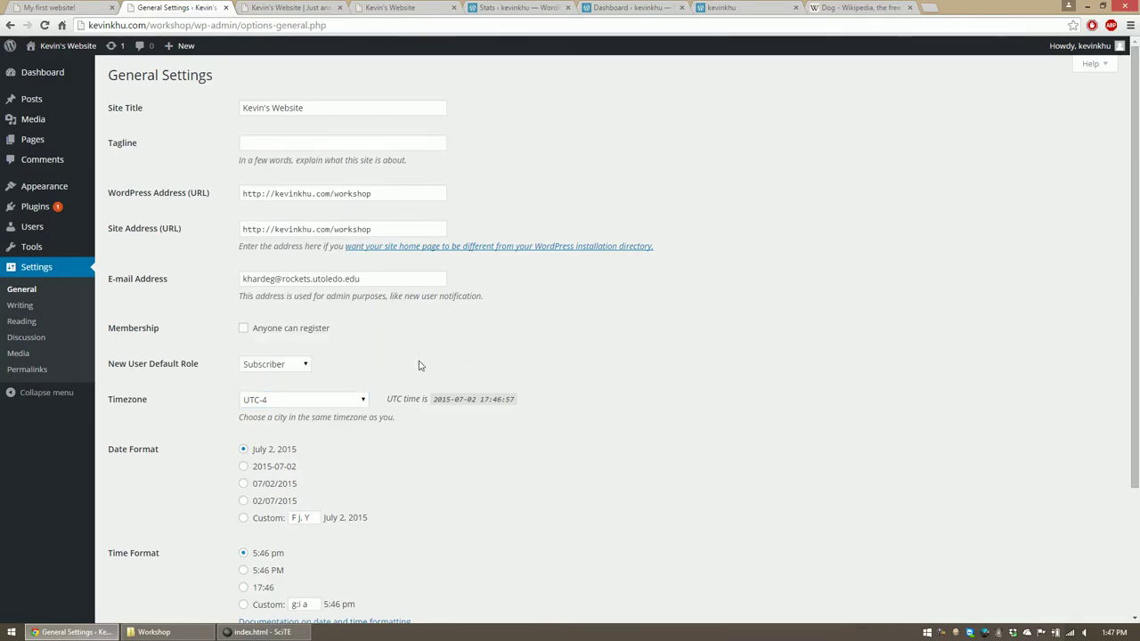
pyautogui.scroll(-1, 429, 463)
pyautogui.scroll(-2, 428, 463)
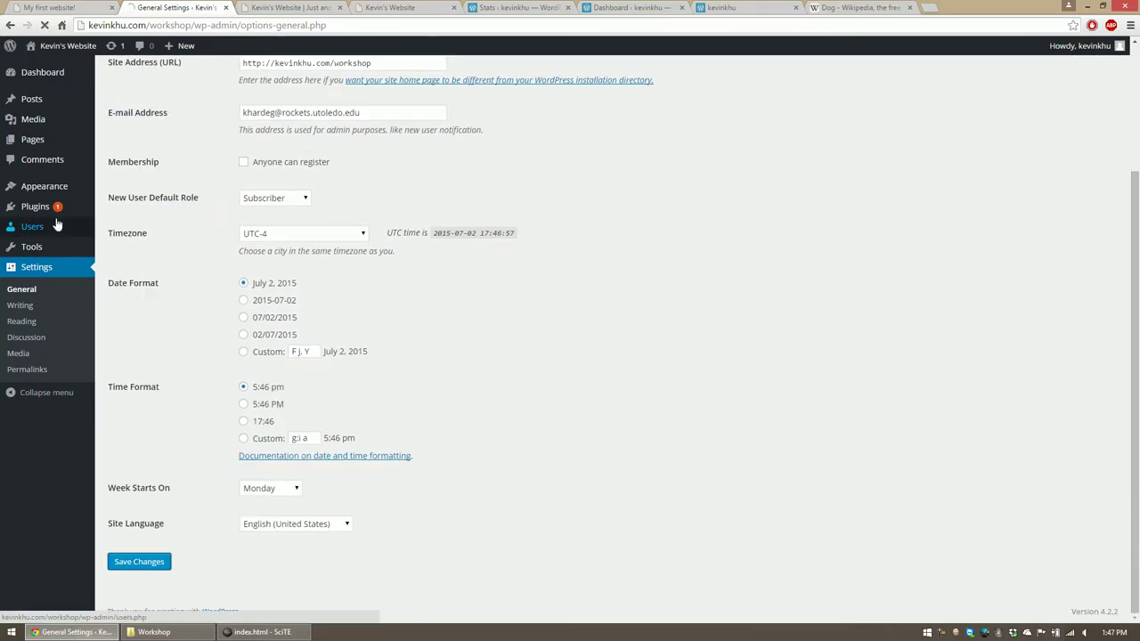
pyautogui.click(38, 369)
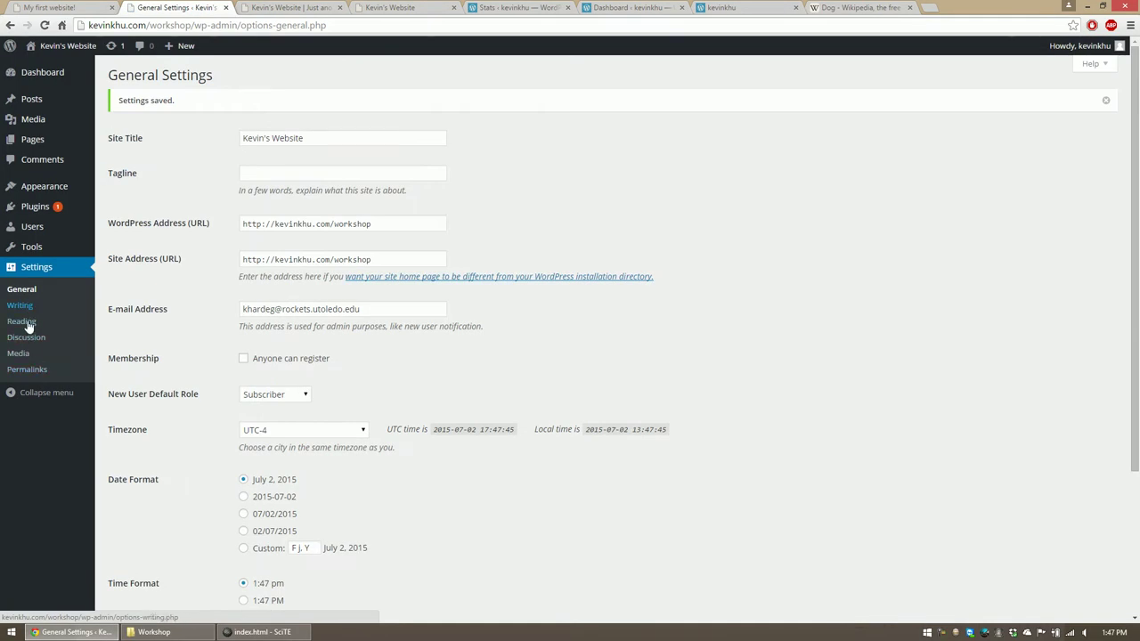
pyautogui.click(30, 379)
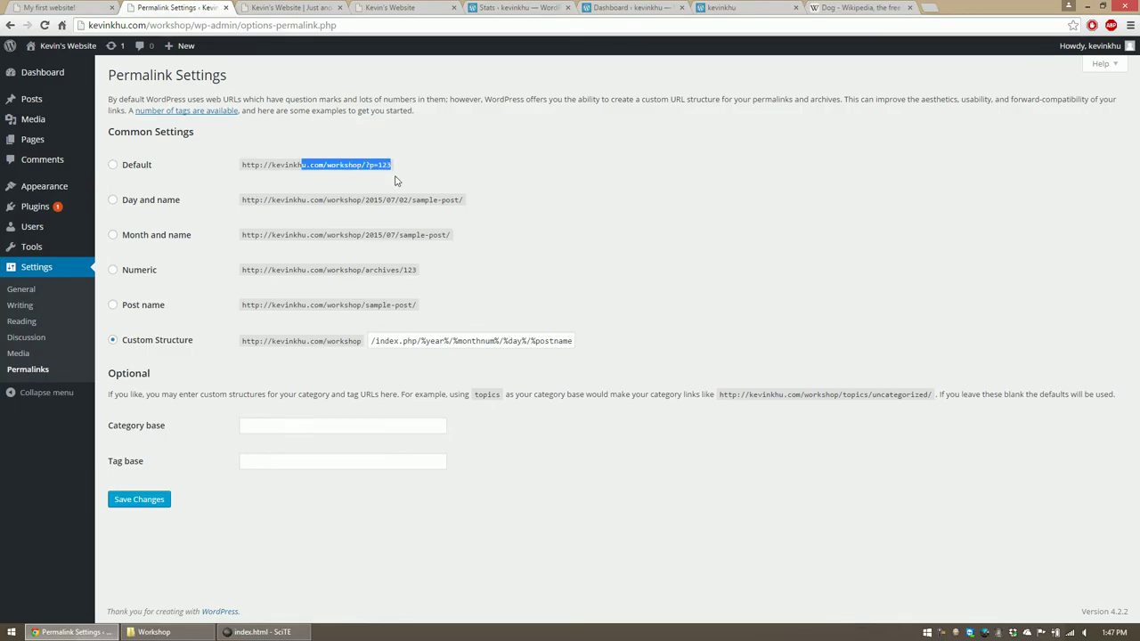
# Zoom in and compare the ?p=123, Day and name, and Post name URL formats
pyautogui.hotkey('ctrl', '+')
pyautogui.hotkey('ctrl', '+')
pyautogui.hotkey('ctrl', '+')
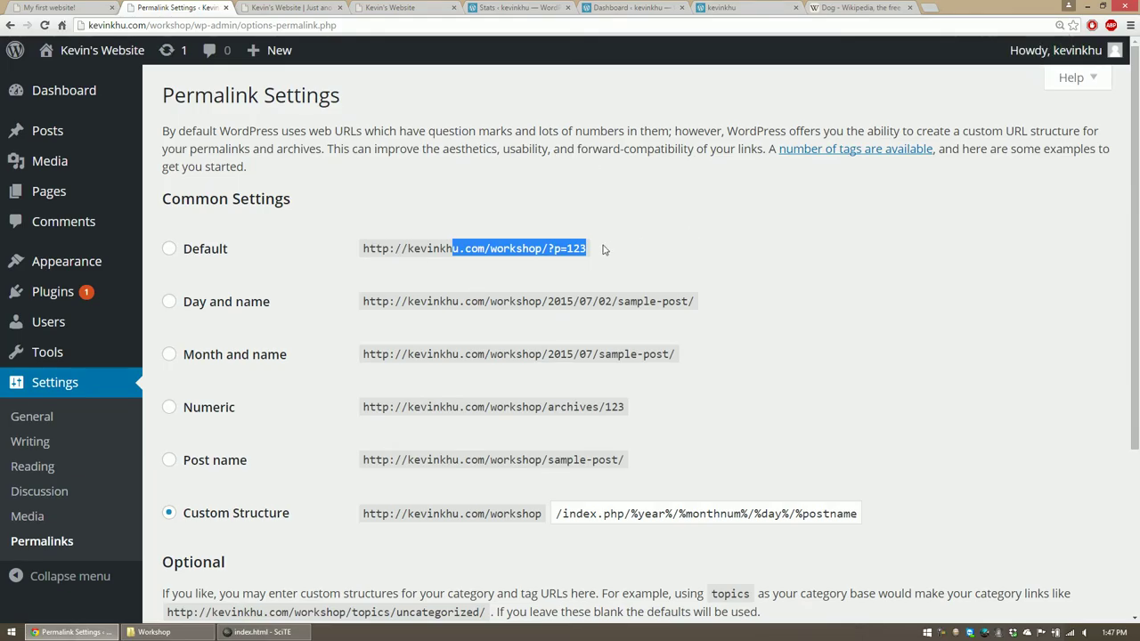
pyautogui.click(603, 249)
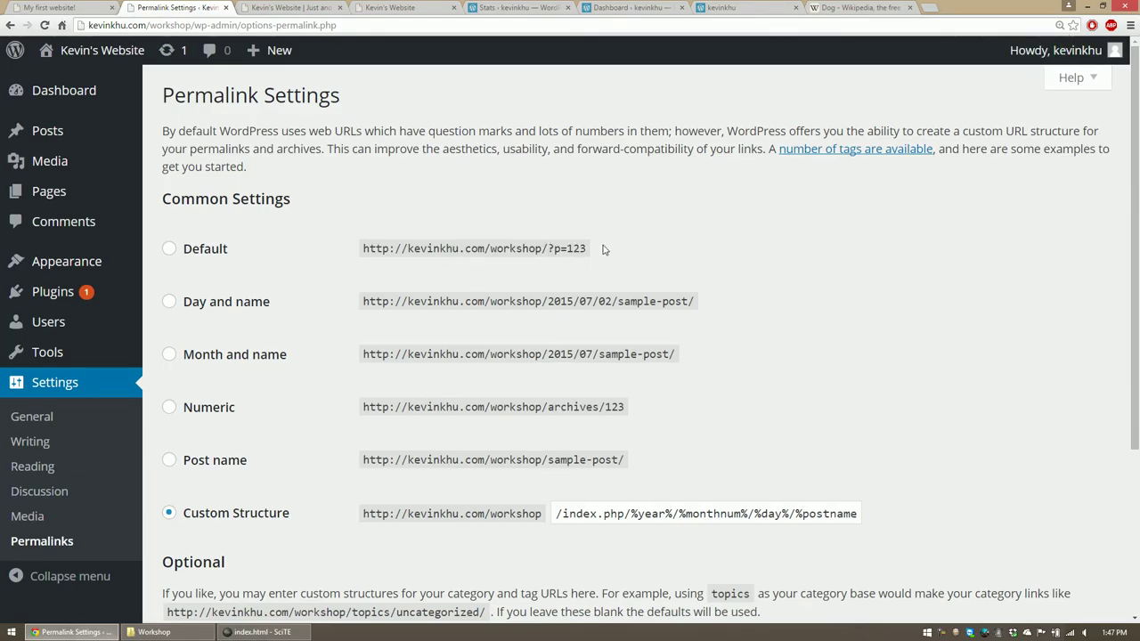
pyautogui.moveTo(590, 250); pyautogui.dragTo(548, 250)
pyautogui.moveTo(547, 300); pyautogui.dragTo(707, 318)
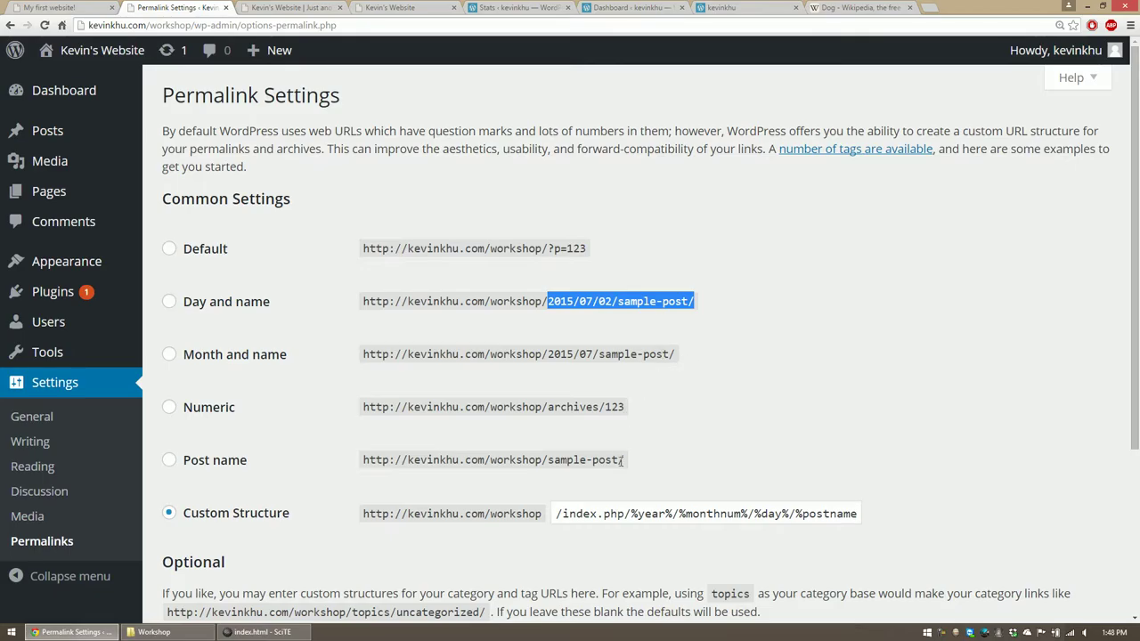
pyautogui.moveTo(632, 462); pyautogui.dragTo(534, 462)
pyautogui.scroll(-1, 702, 488)
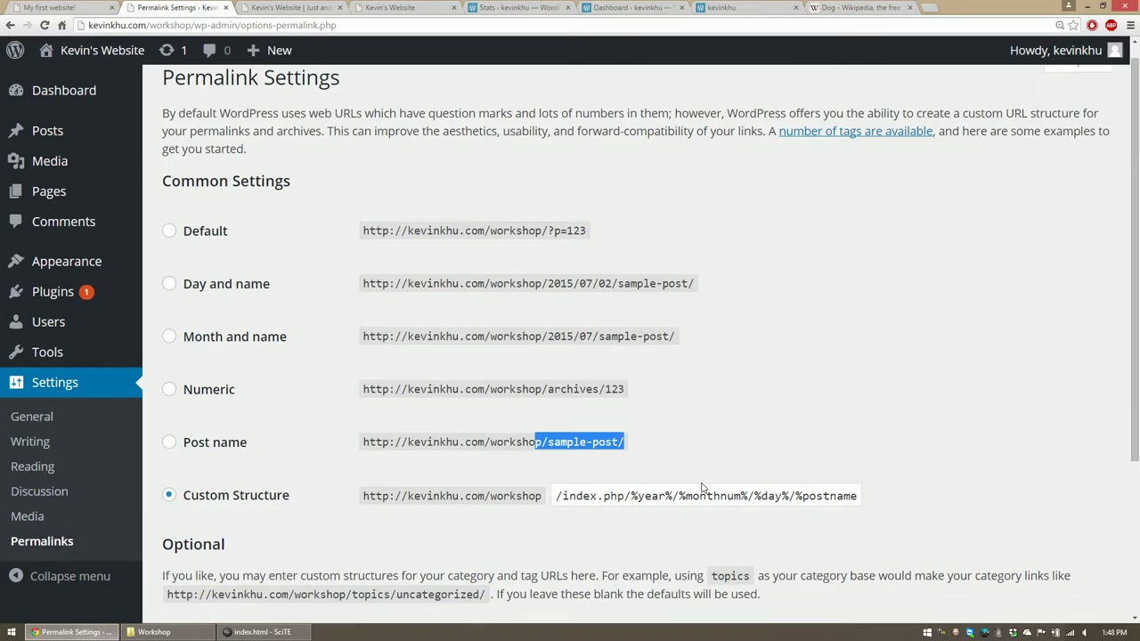
pyautogui.scroll(-1, 808, 481)
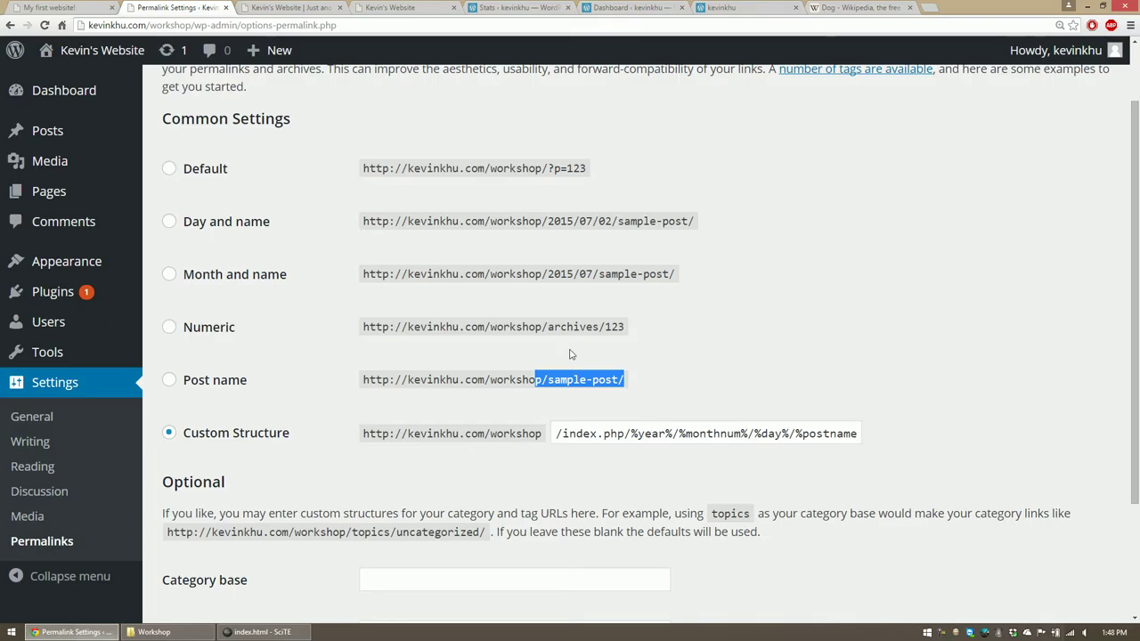
# Select the Post name permalink structure and save the change
pyautogui.click(168, 381)
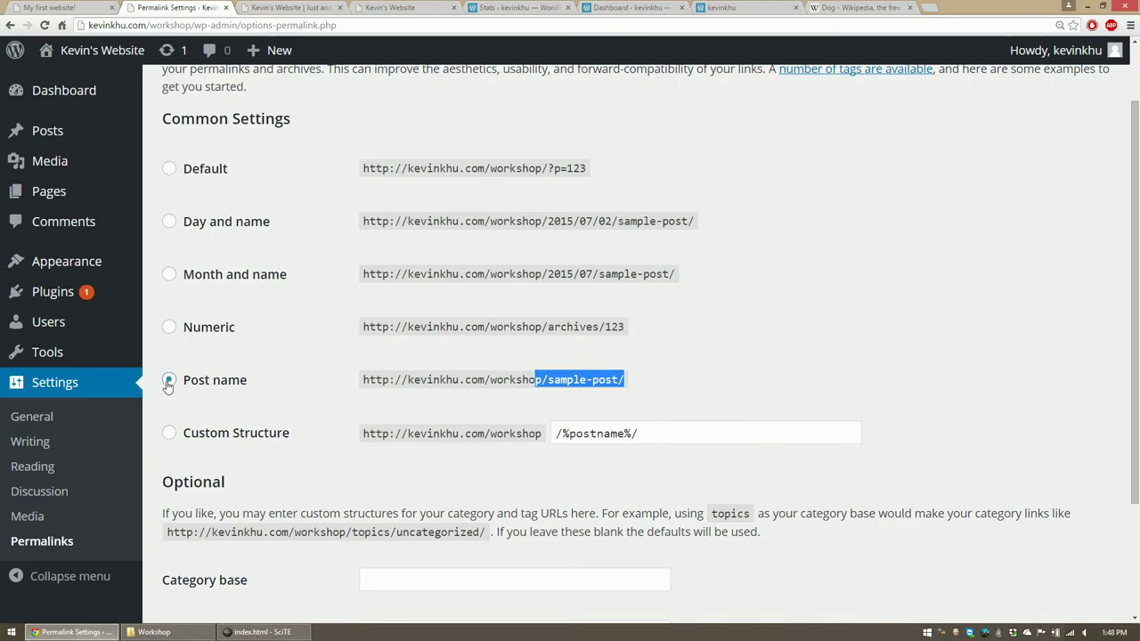
pyautogui.click(614, 375)
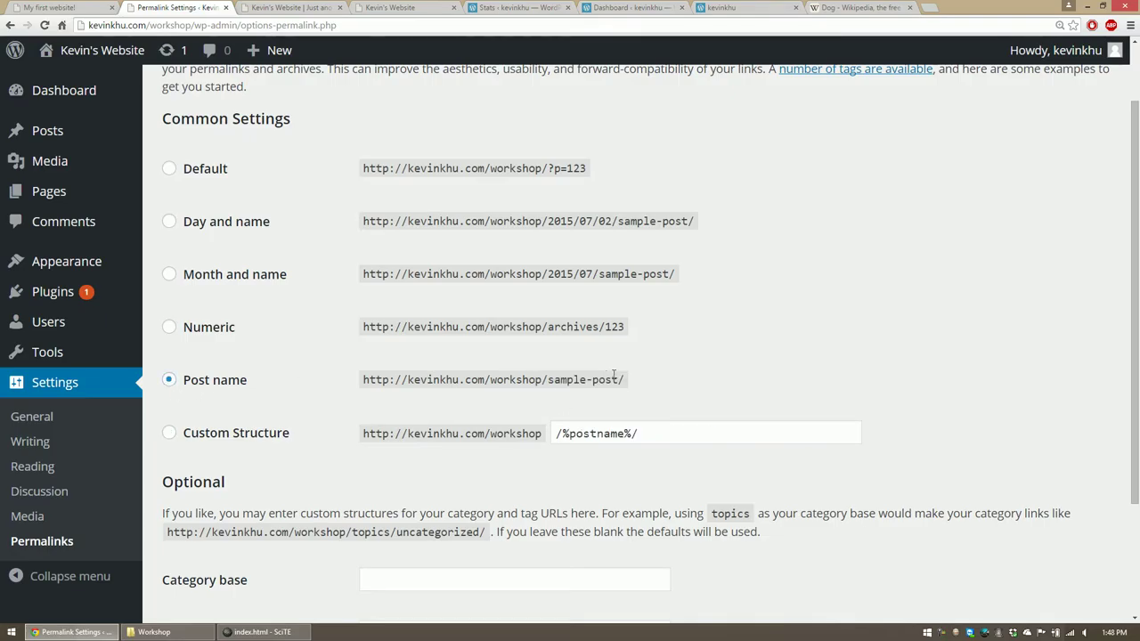
pyautogui.moveTo(620, 378); pyautogui.dragTo(546, 379)
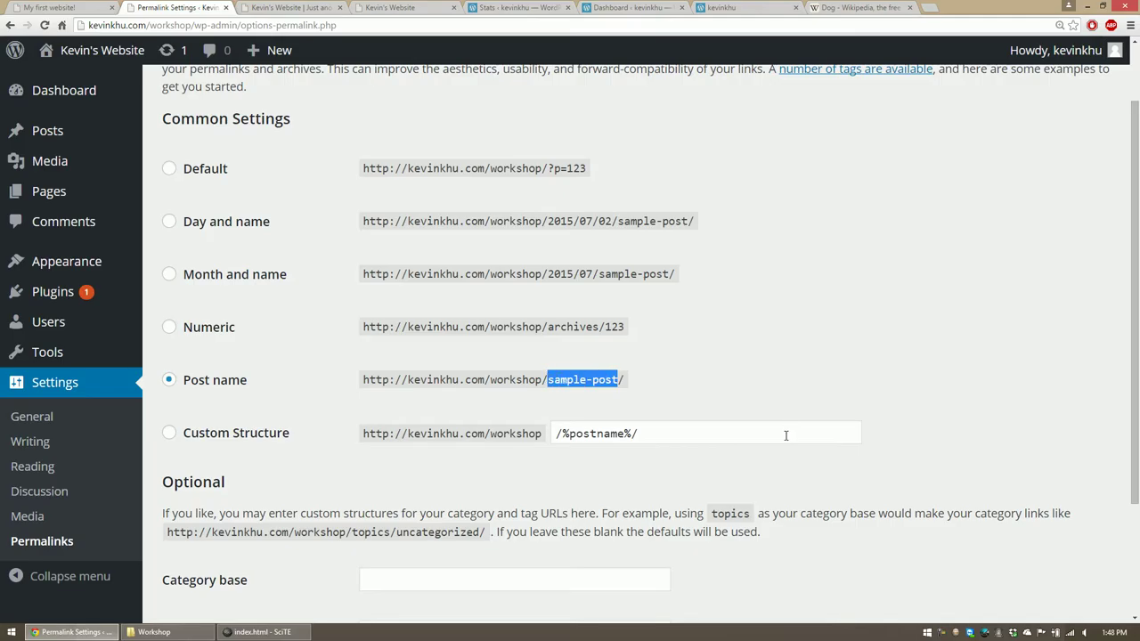
pyautogui.scroll(-2, 788, 436)
pyautogui.scroll(-1, 787, 440)
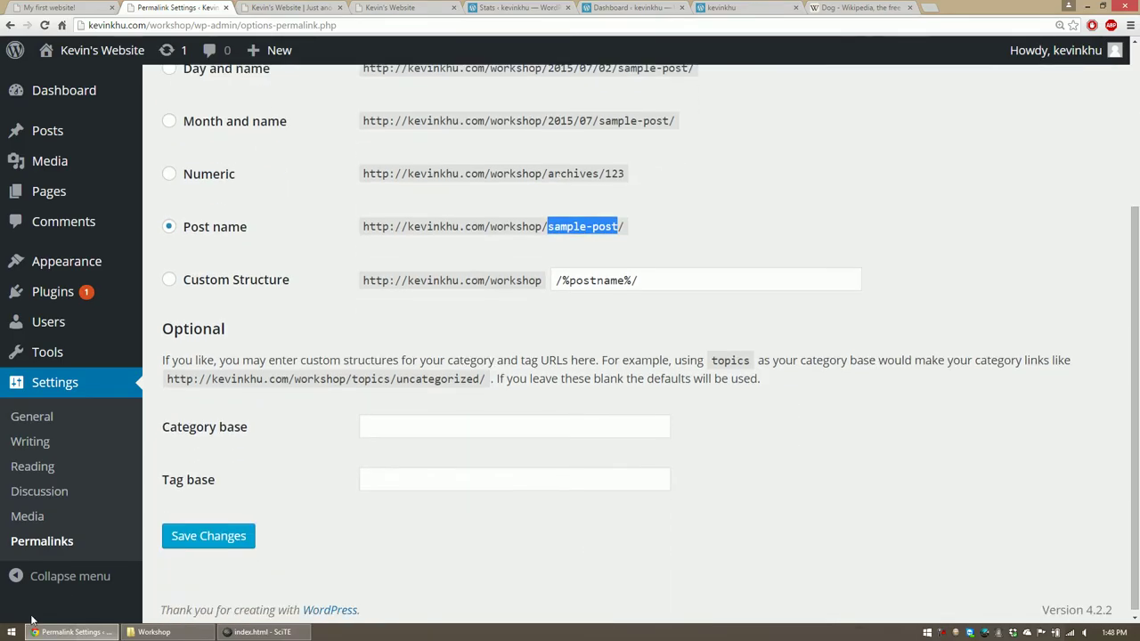
pyautogui.click(247, 539)
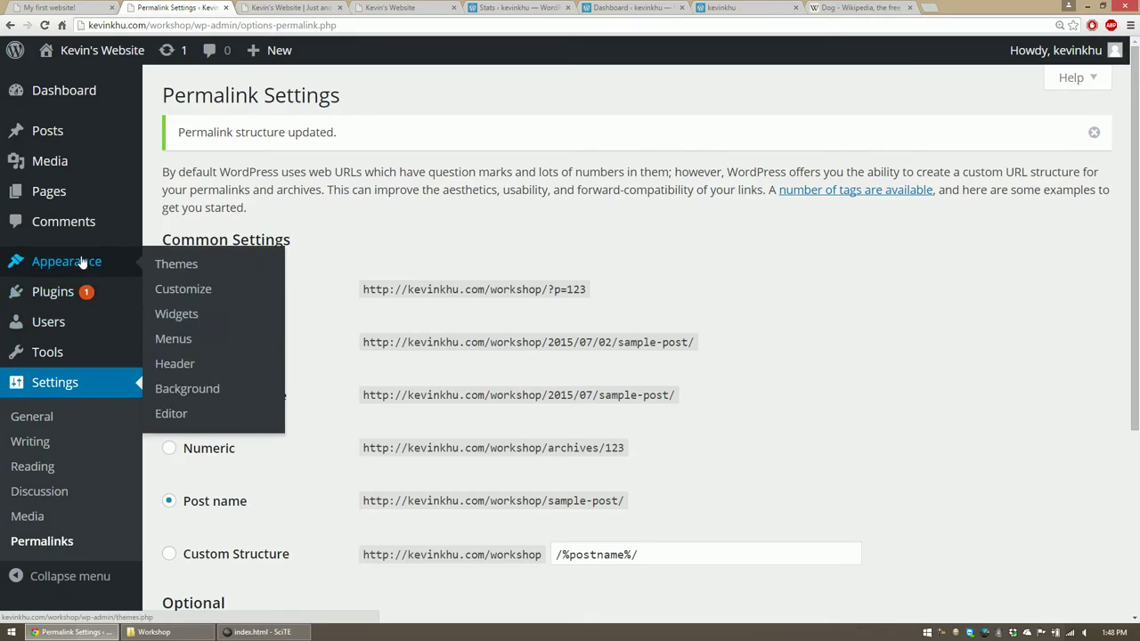
# Open Appearance > Themes, search installed themes for 'responsive', then go to Add New
pyautogui.moveTo(100, 265)
pyautogui.click(179, 263)
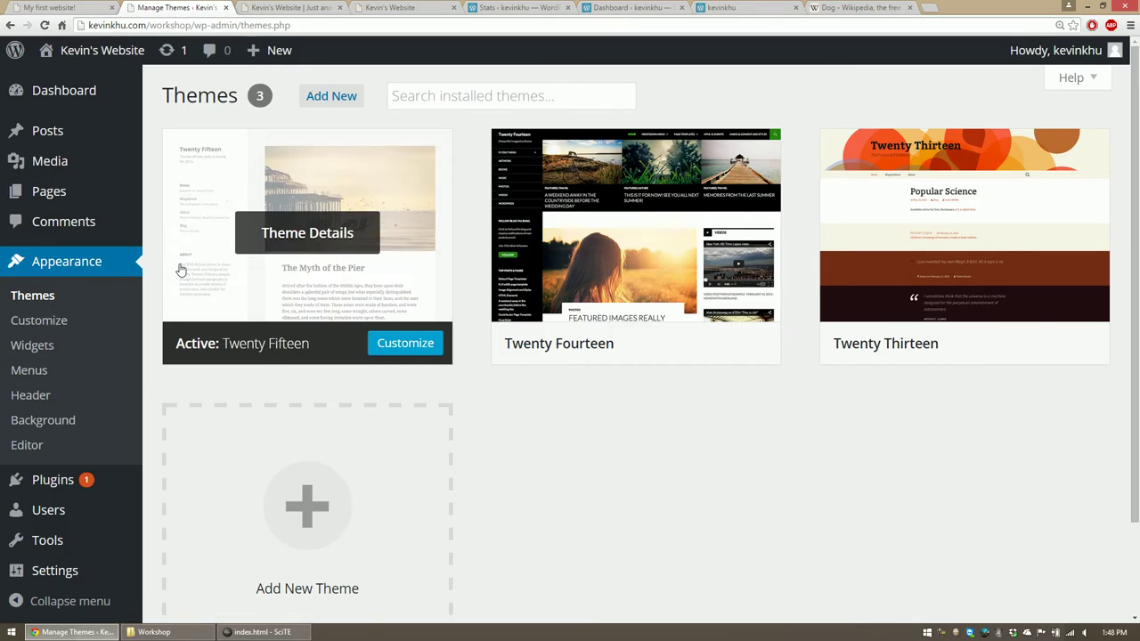
pyautogui.click(528, 96)
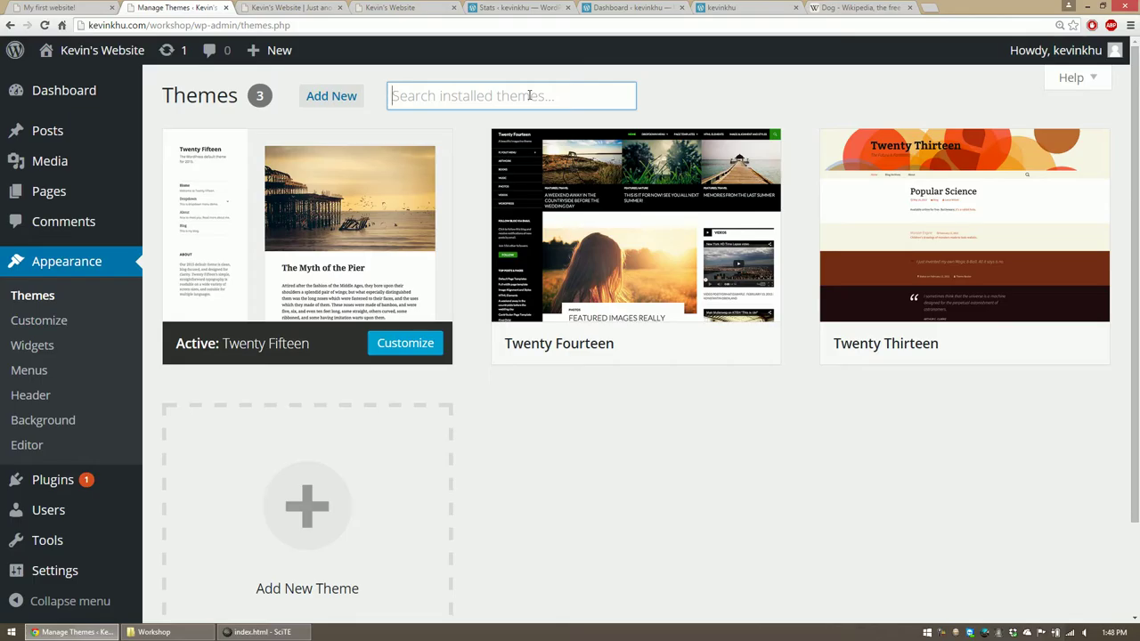
pyautogui.write('responsive')
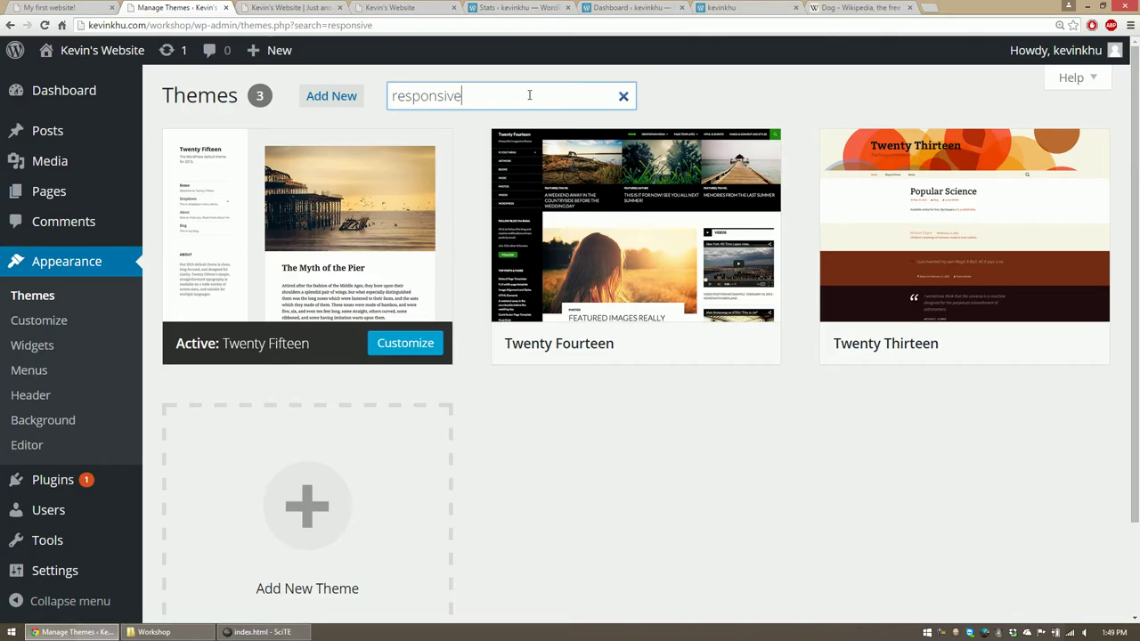
pyautogui.click(334, 98)
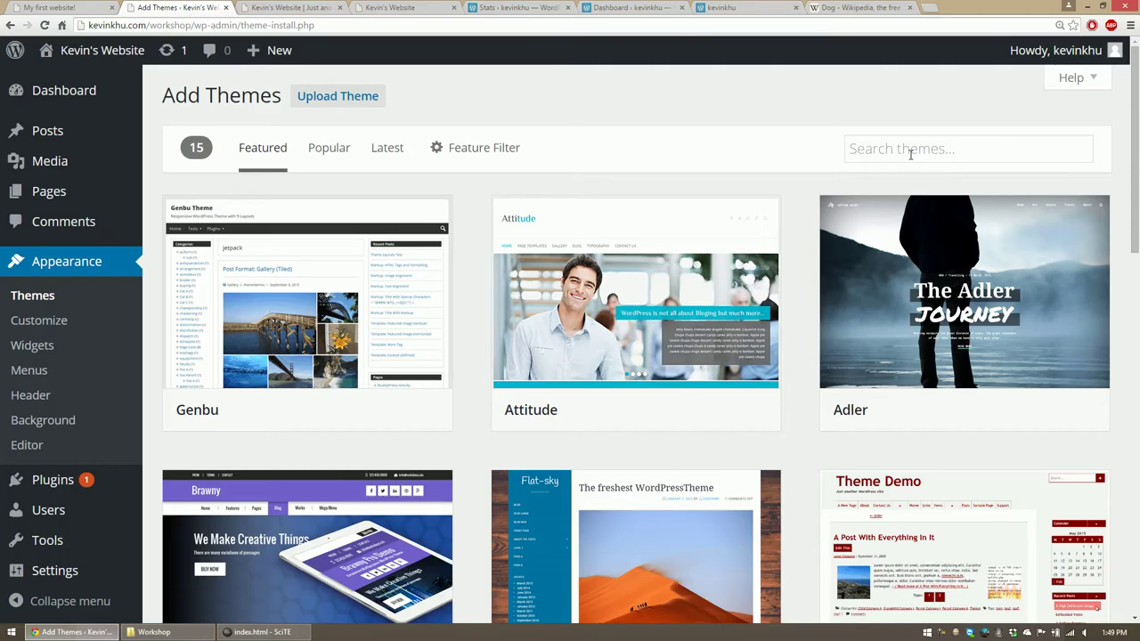
# Search the theme directory for 'responsive' and install the Responsive 1.9.7.6 theme
pyautogui.click(909, 153)
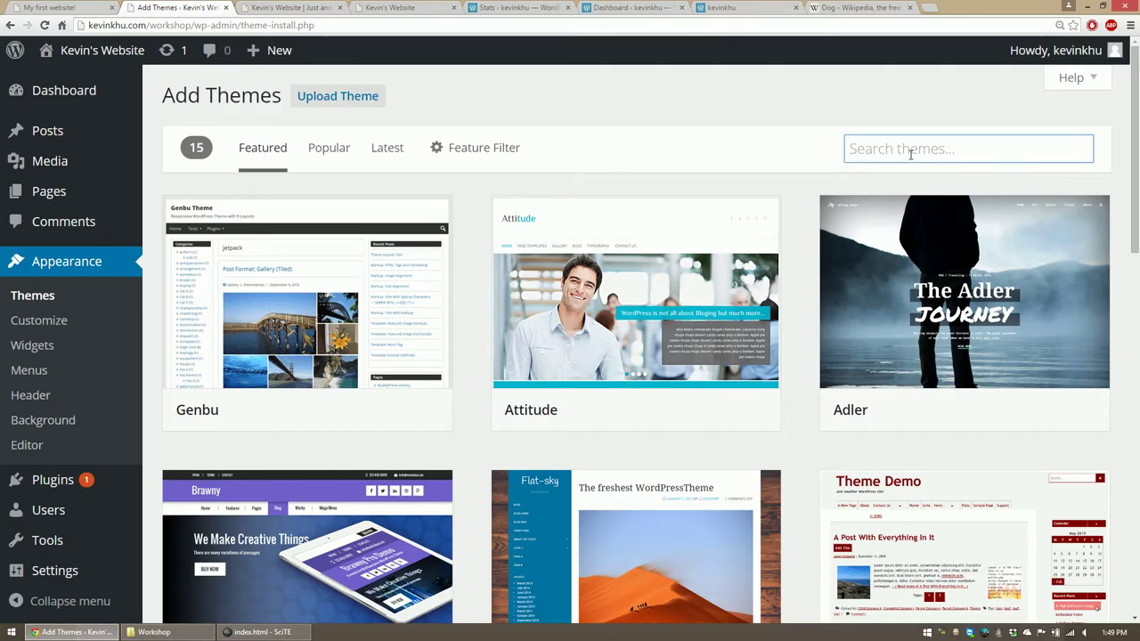
pyautogui.write('responsive')
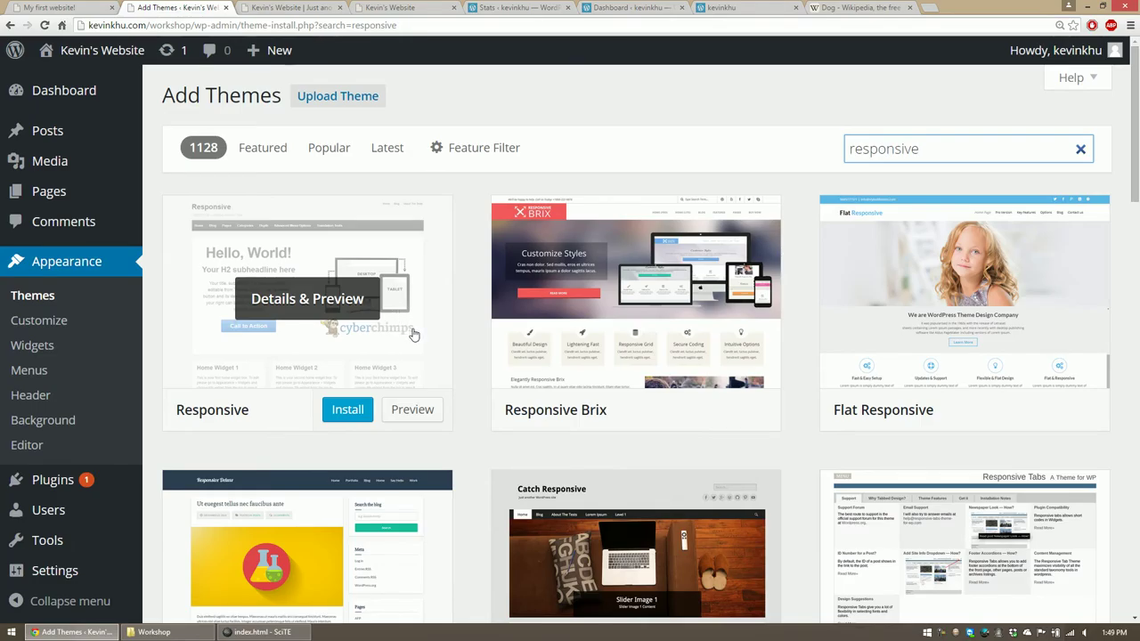
pyautogui.click(356, 411)
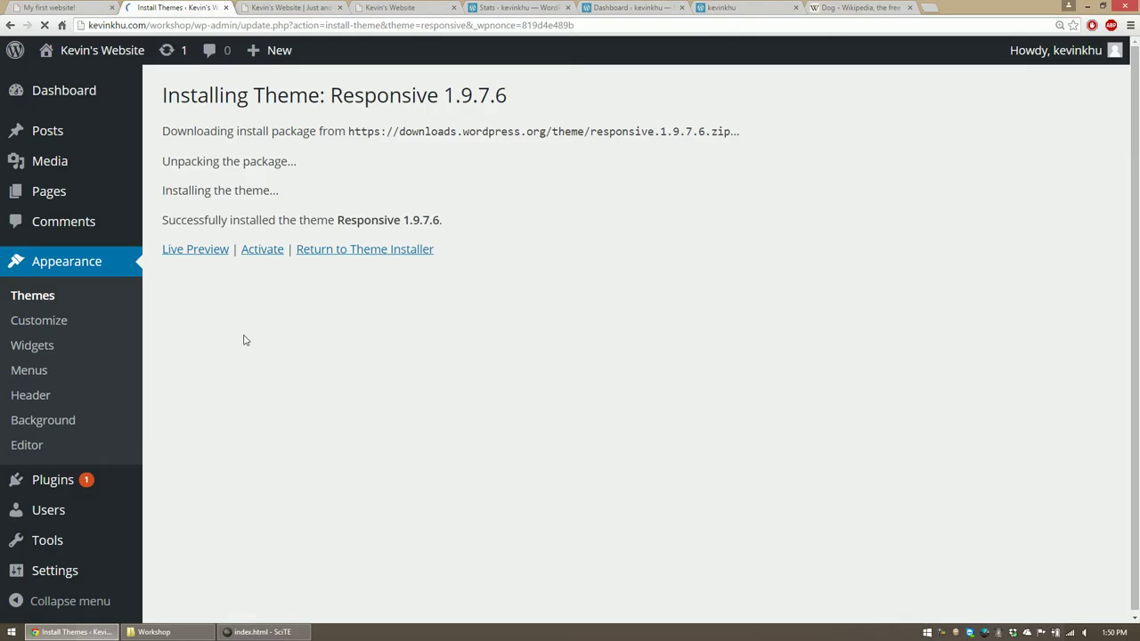
# Activate Responsive and expand Theme Elements and Home Page in its Theme Options
pyautogui.click(259, 250)
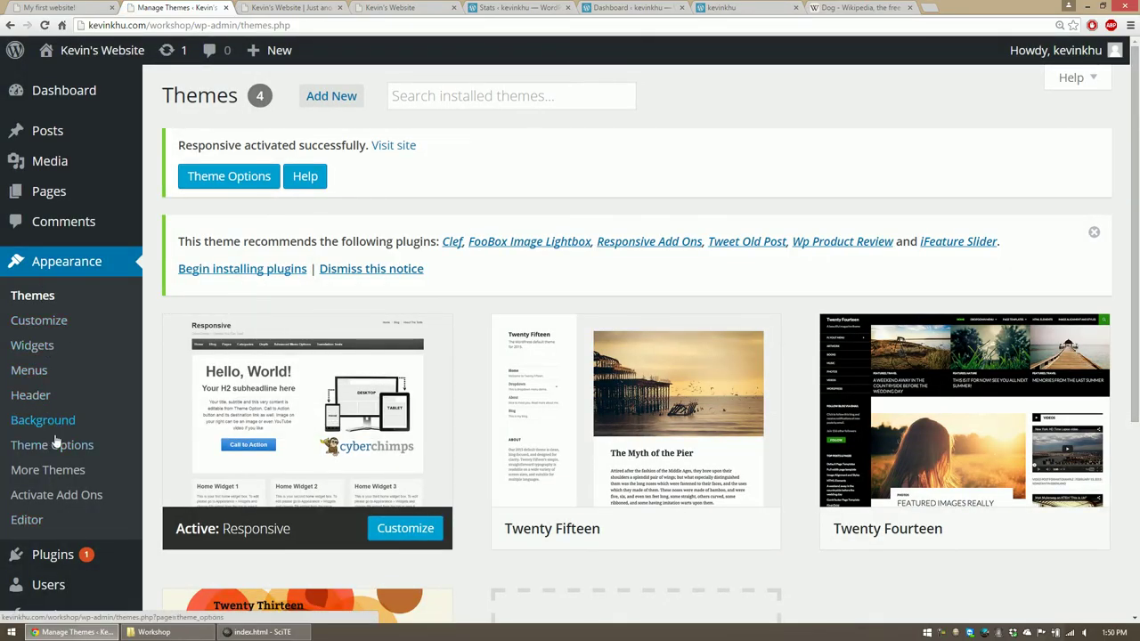
pyautogui.click(55, 445)
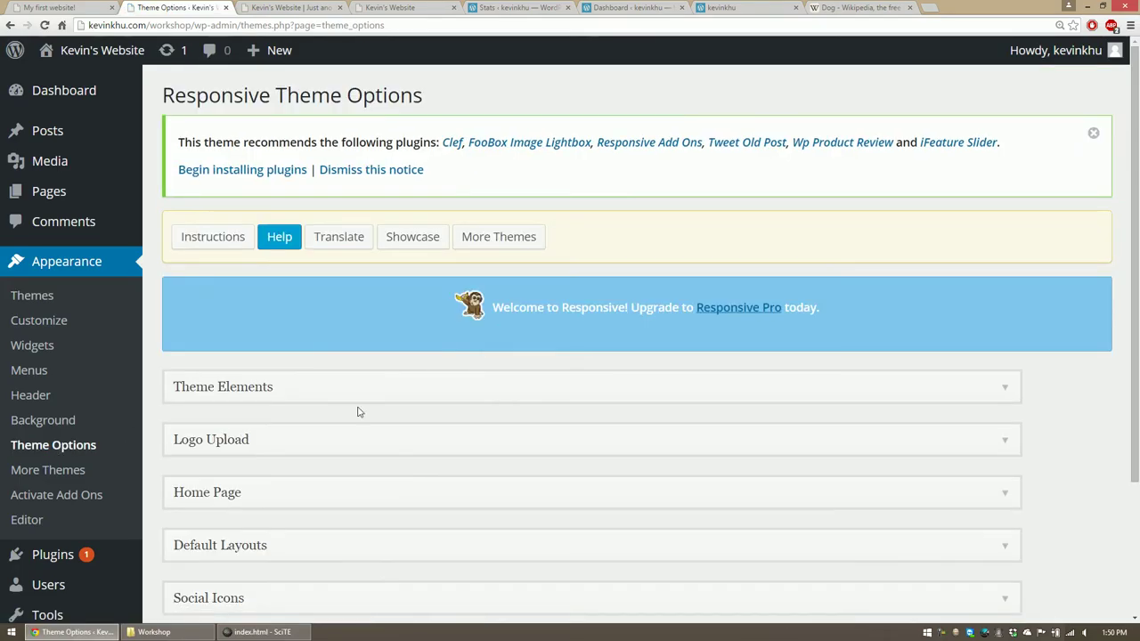
pyautogui.click(404, 399)
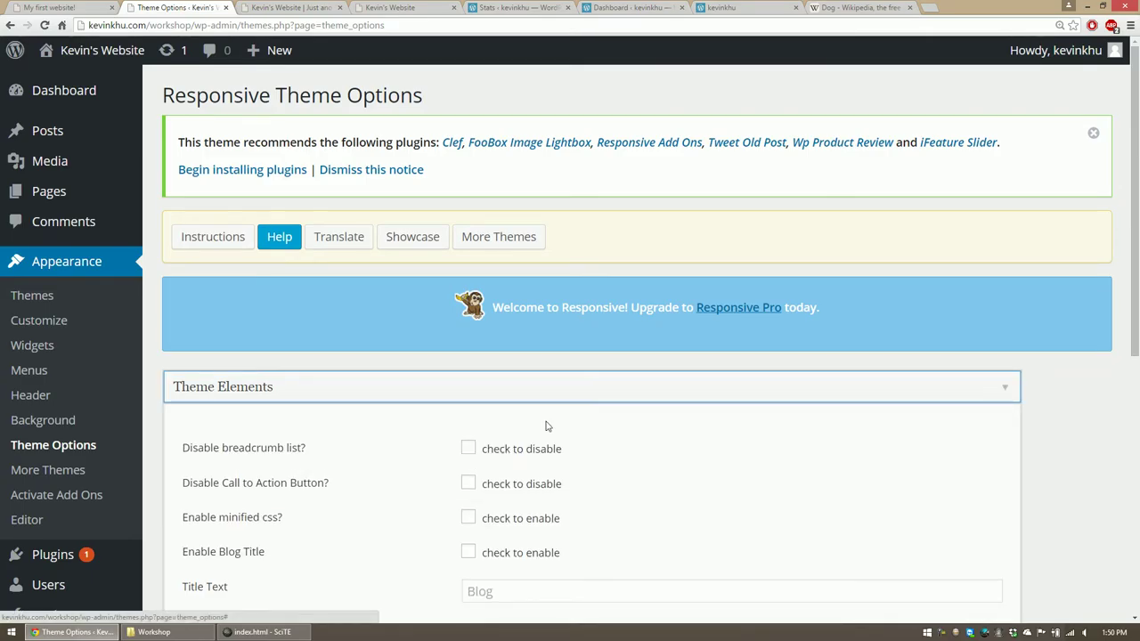
pyautogui.scroll(-2, 547, 531)
pyautogui.scroll(-3, 547, 532)
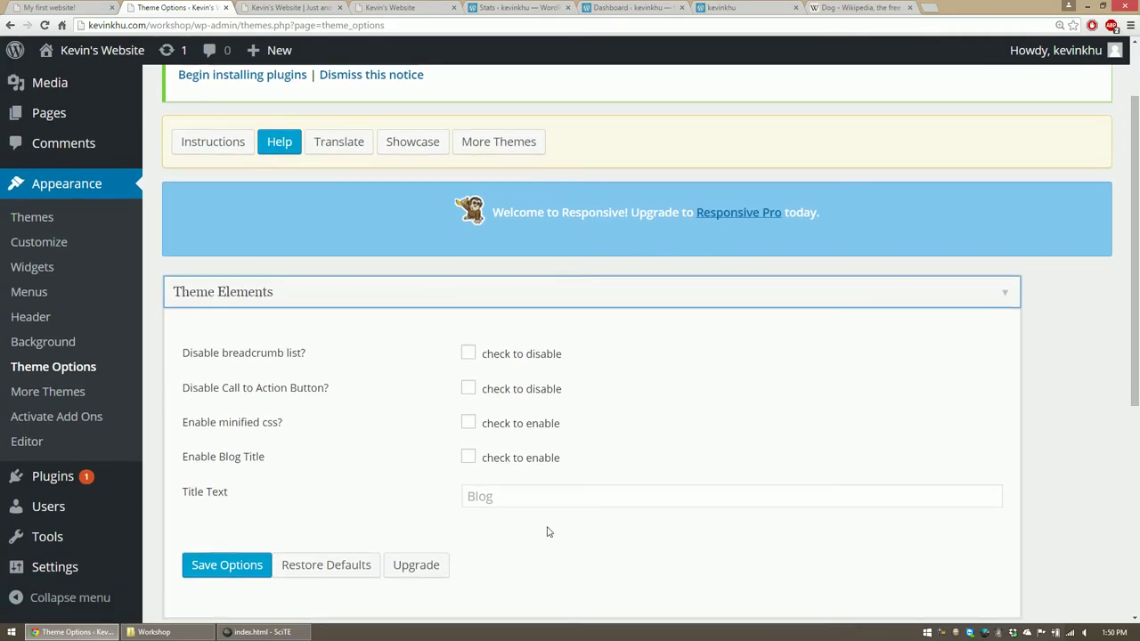
pyautogui.scroll(-2, 548, 532)
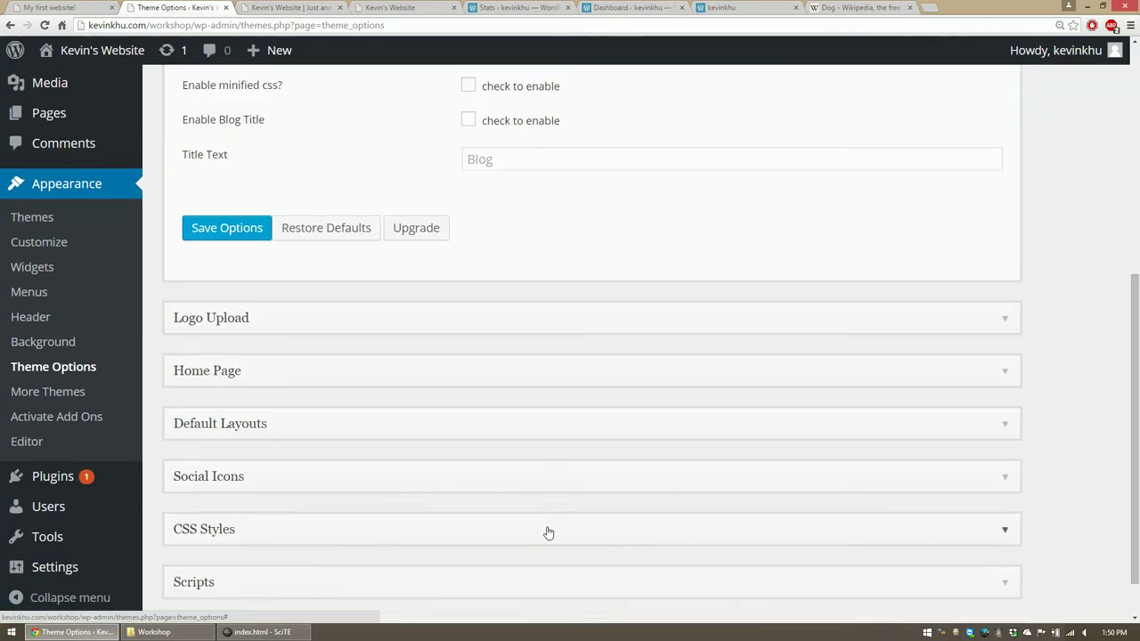
pyautogui.click(466, 372)
pyautogui.scroll(-3, 581, 384)
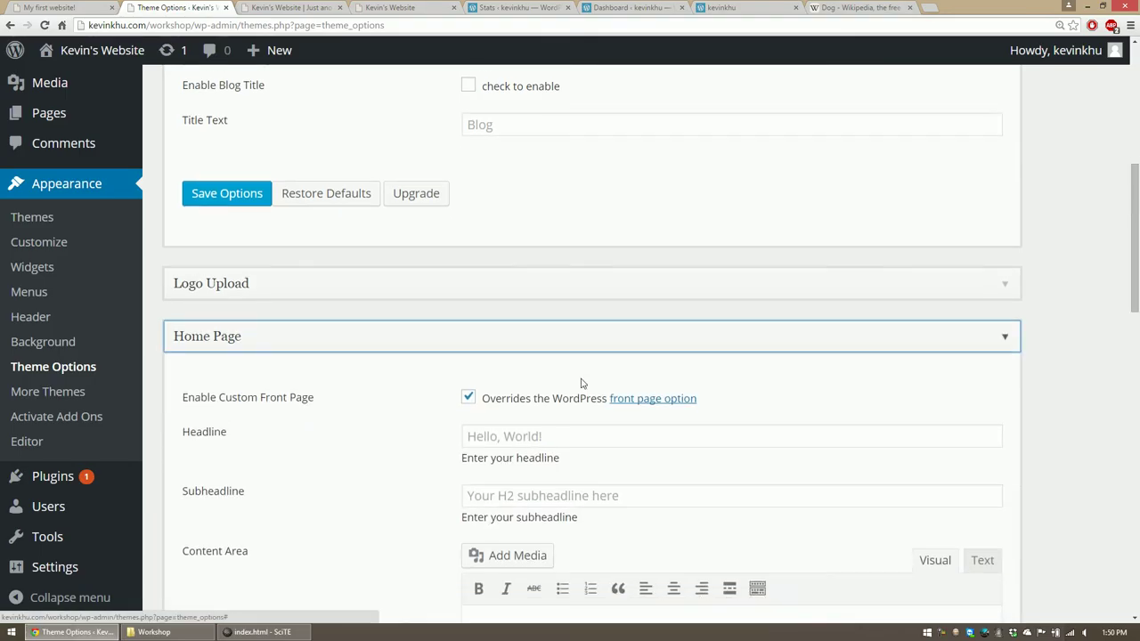
# Open the theme editor and scroll through Responsive's style.css
pyautogui.click(26, 441)
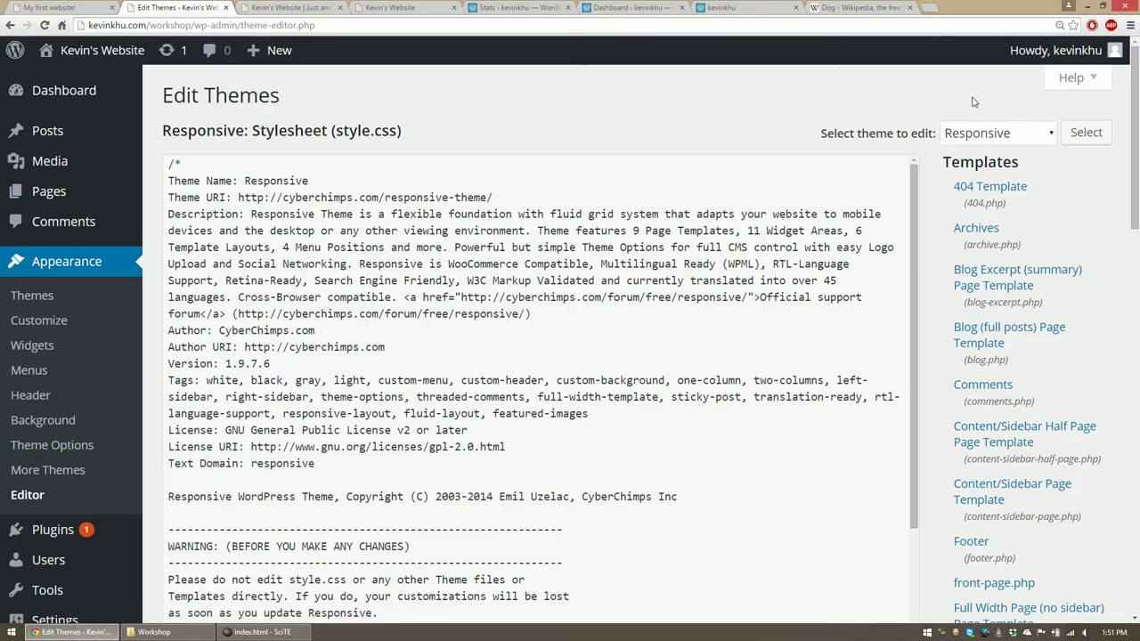
pyautogui.moveTo(1135, 118); pyautogui.dragTo(1135, 145)
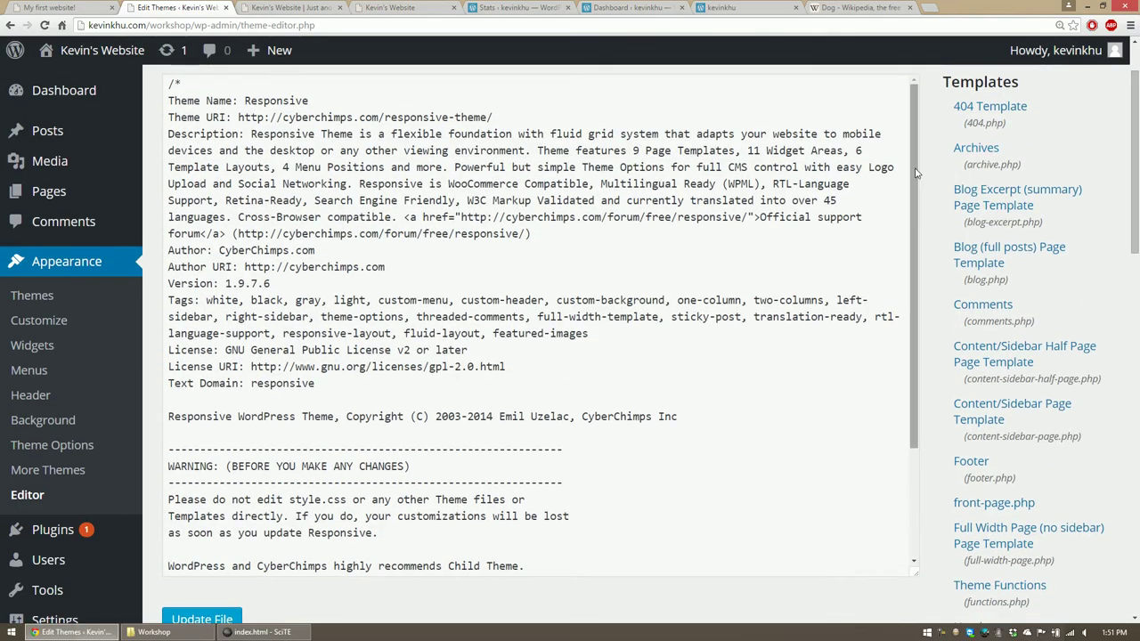
pyautogui.moveTo(916, 172); pyautogui.dragTo(913, 114)
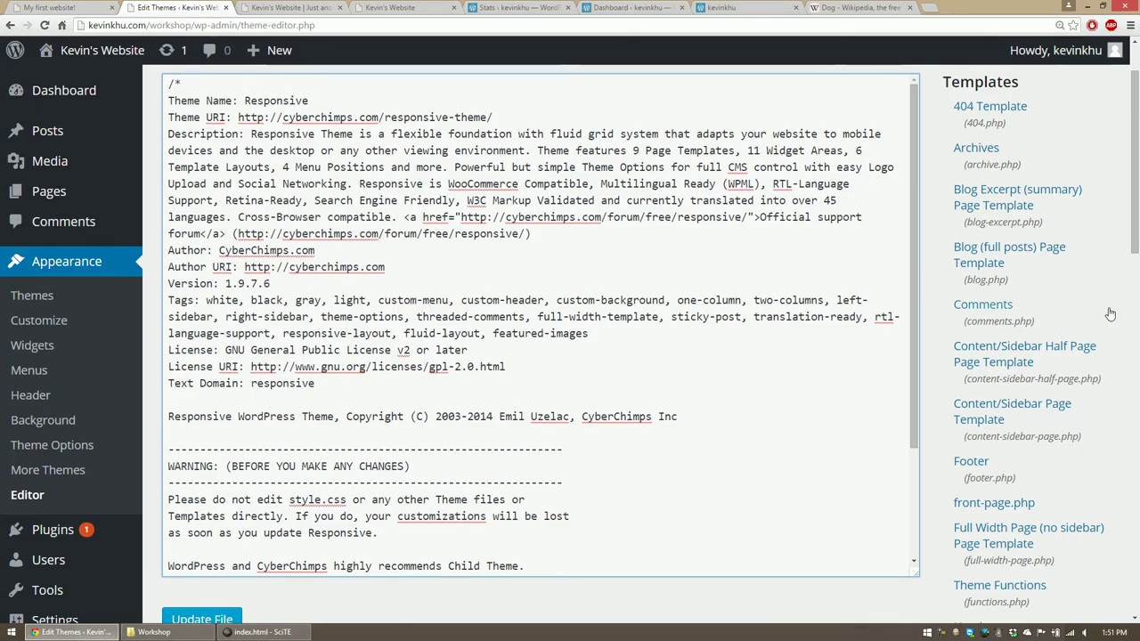
pyautogui.moveTo(1135, 227); pyautogui.dragTo(1112, 68)
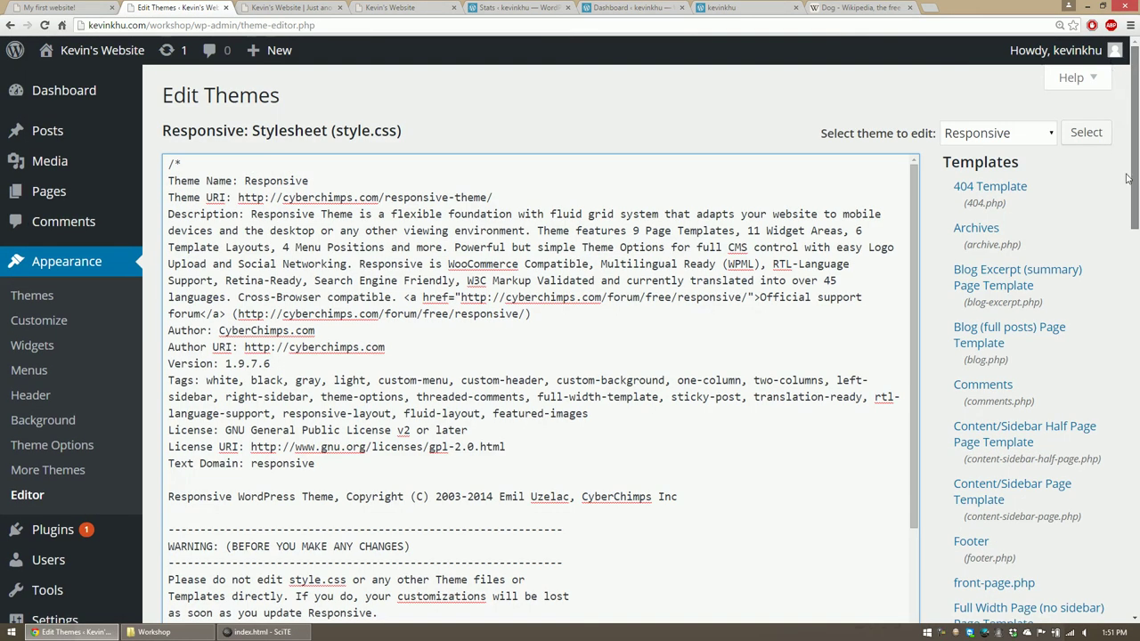
pyautogui.moveTo(1127, 184); pyautogui.dragTo(1127, 217)
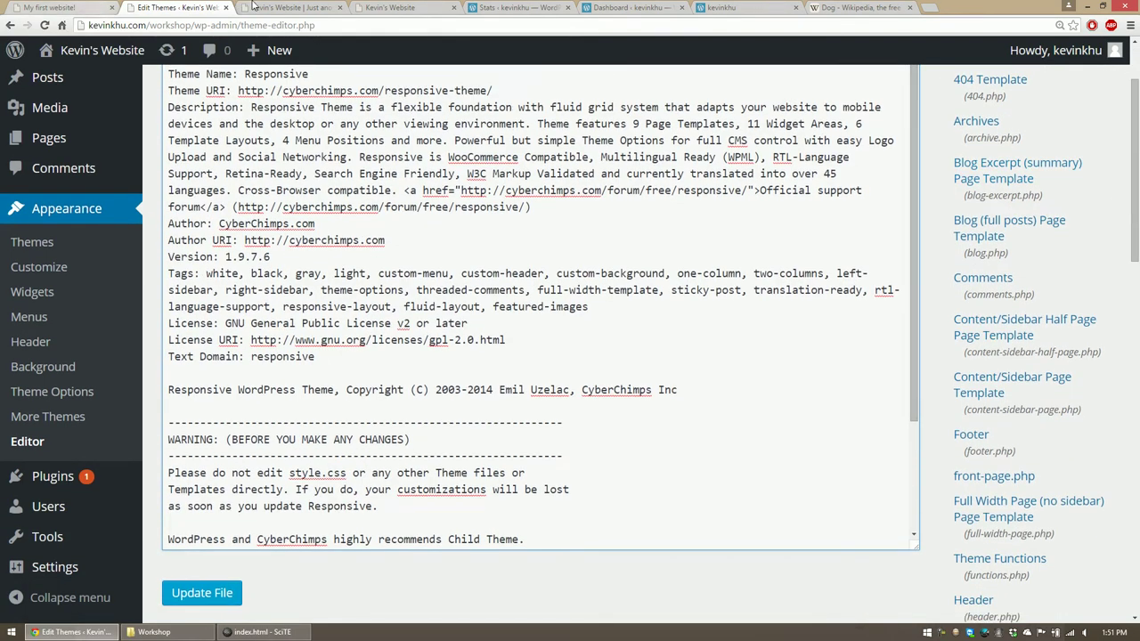
# Check the Hello world! post comments on the live site, then return to Edit Themes
pyautogui.click(281, 6)
pyautogui.scroll(-2, 453, 204)
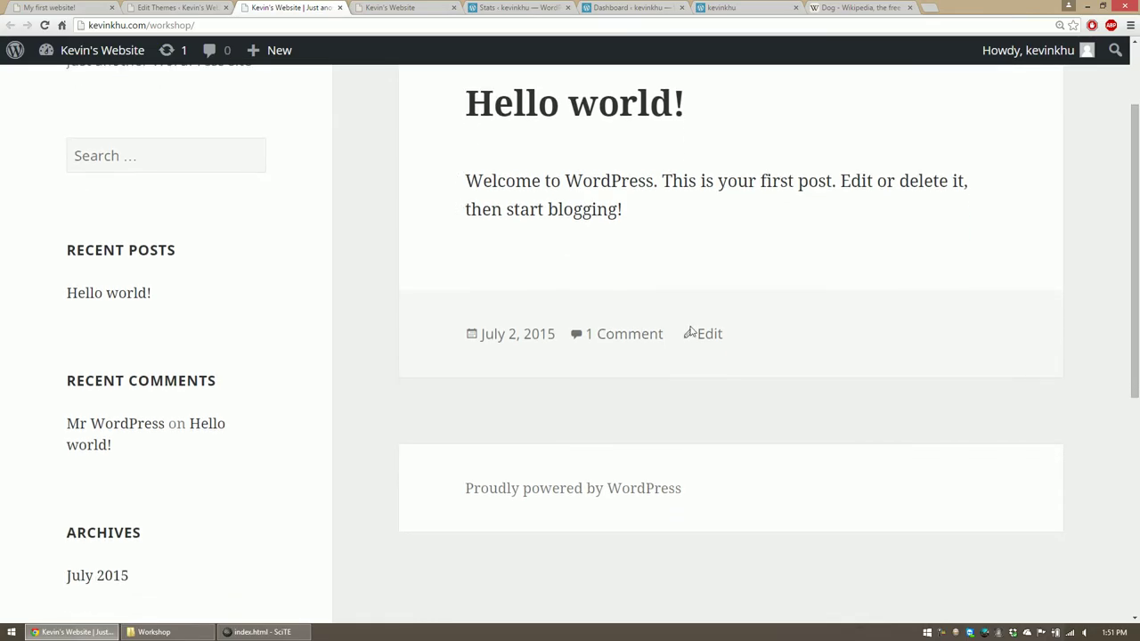
pyautogui.click(598, 336)
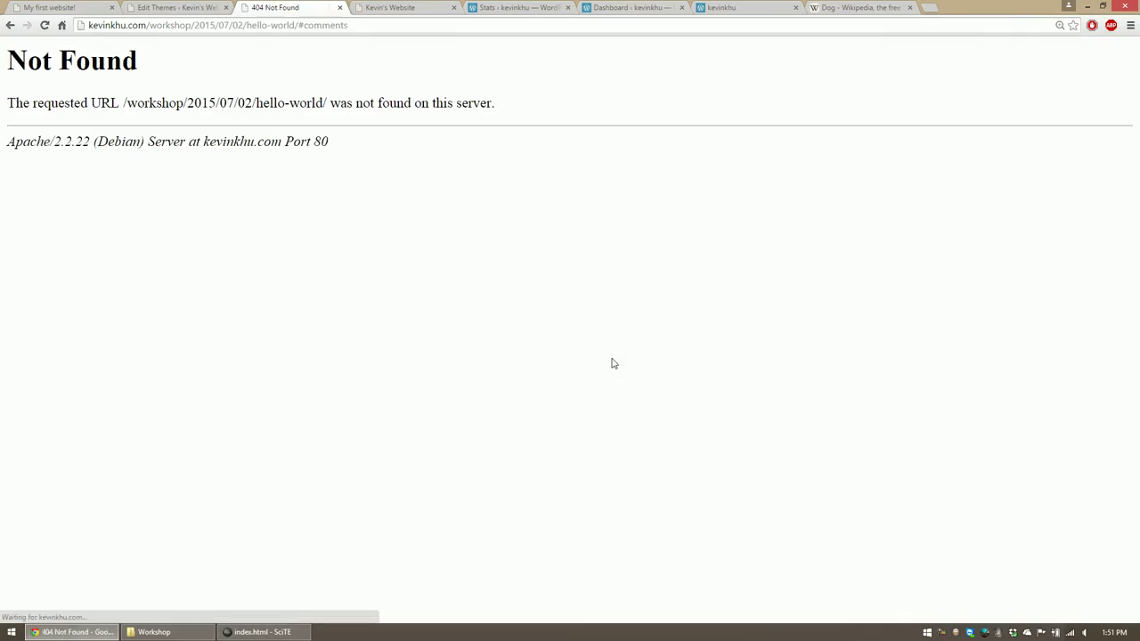
pyautogui.click(10, 25)
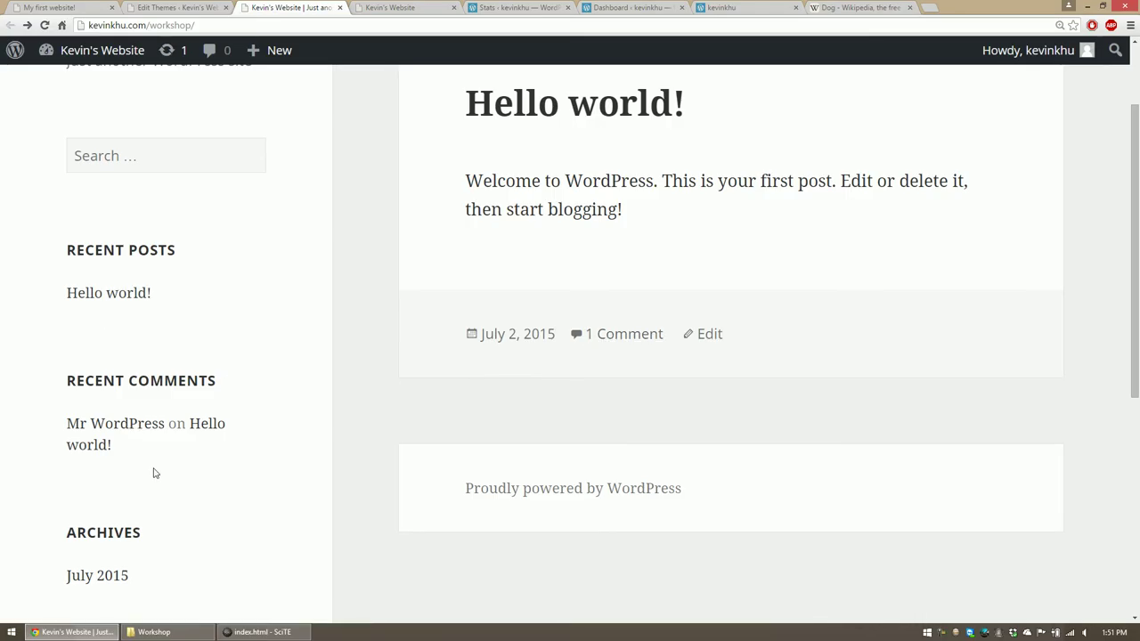
pyautogui.click(178, 8)
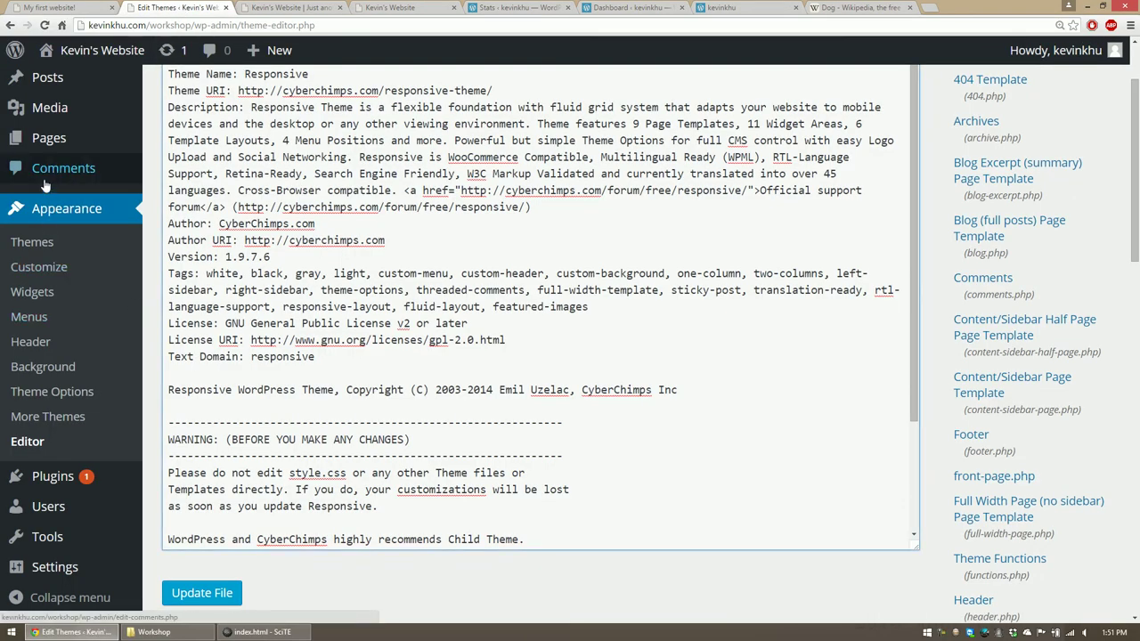
# Add a new page titled 'Research' and publish it
pyautogui.moveTo(53, 139)
pyautogui.click(181, 167)
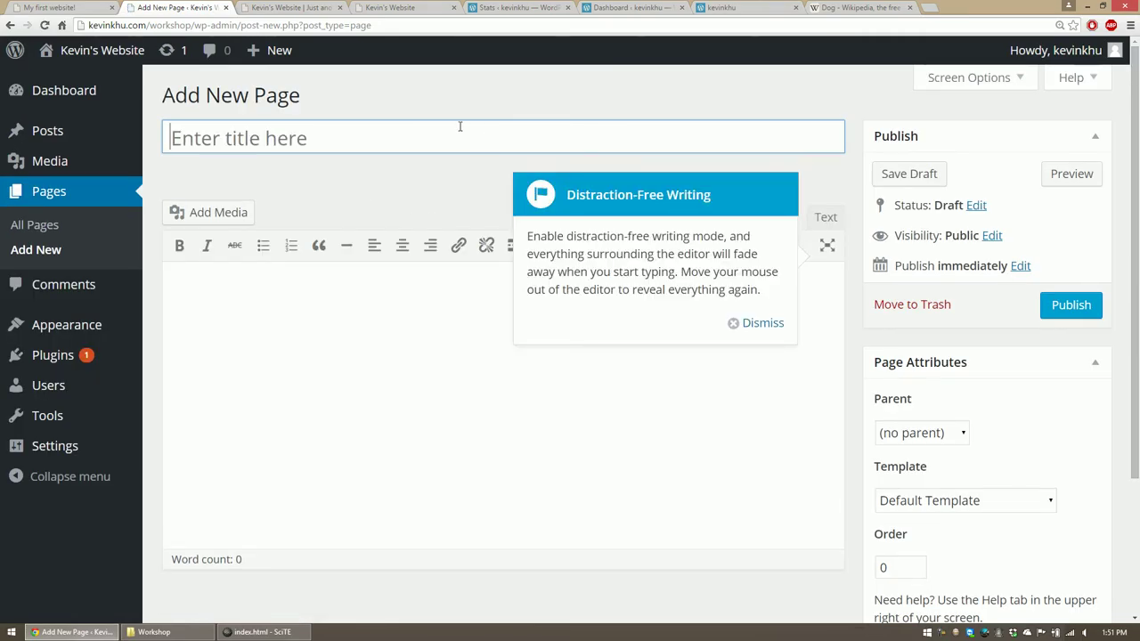
pyautogui.write('Research')
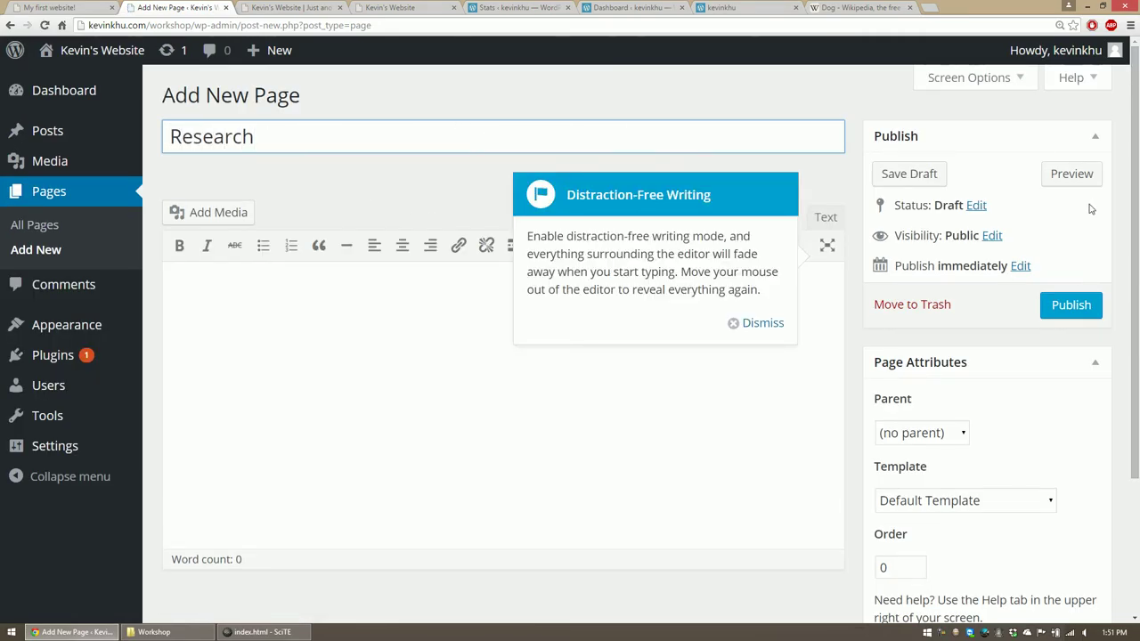
pyautogui.click(1069, 307)
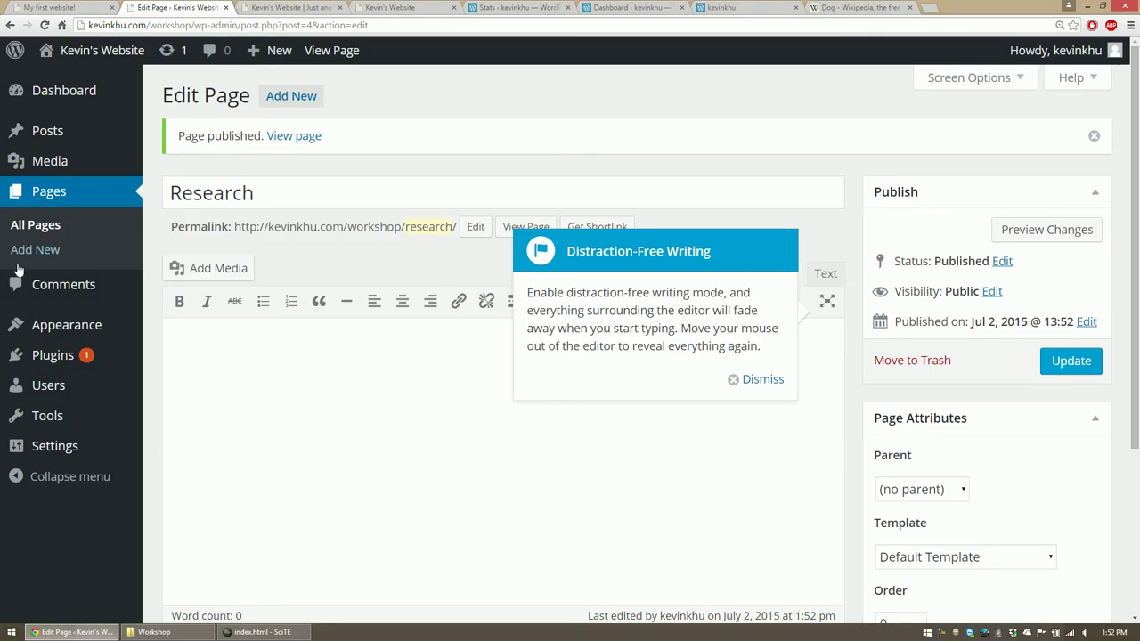
# Create a new navigation menu named 'Menu 1'
pyautogui.moveTo(83, 327)
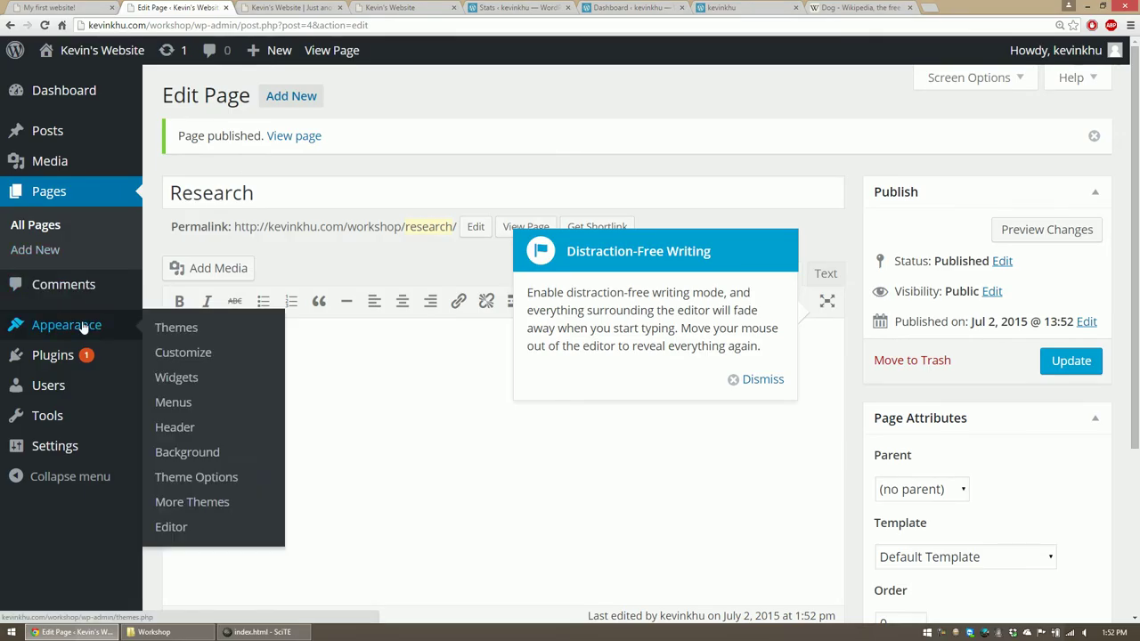
pyautogui.click(189, 403)
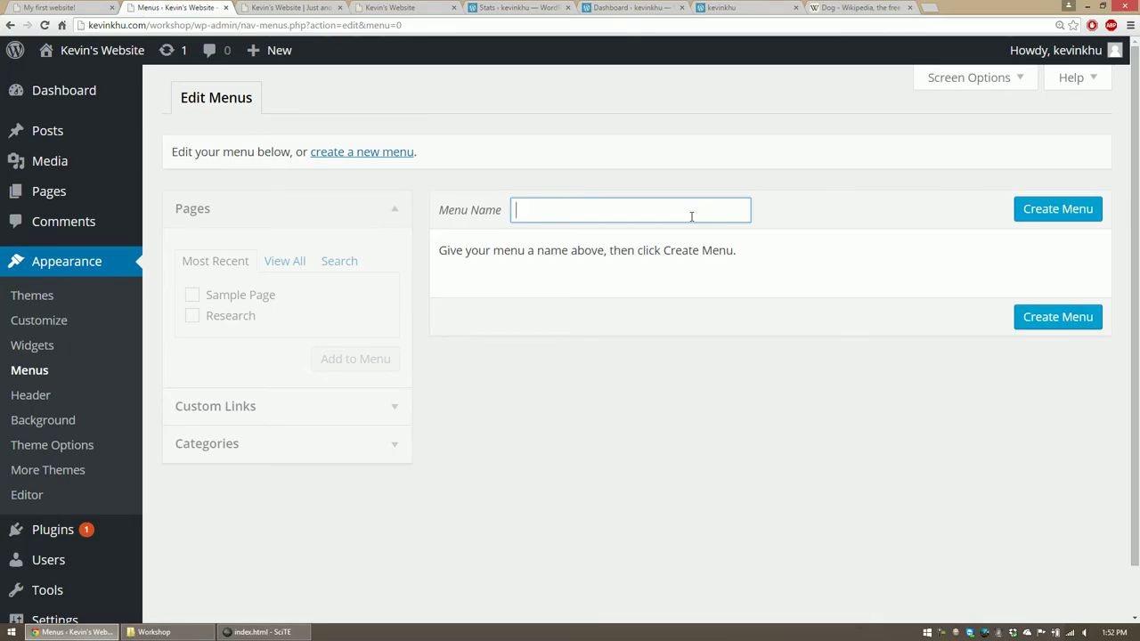
pyautogui.write('Menu 1')
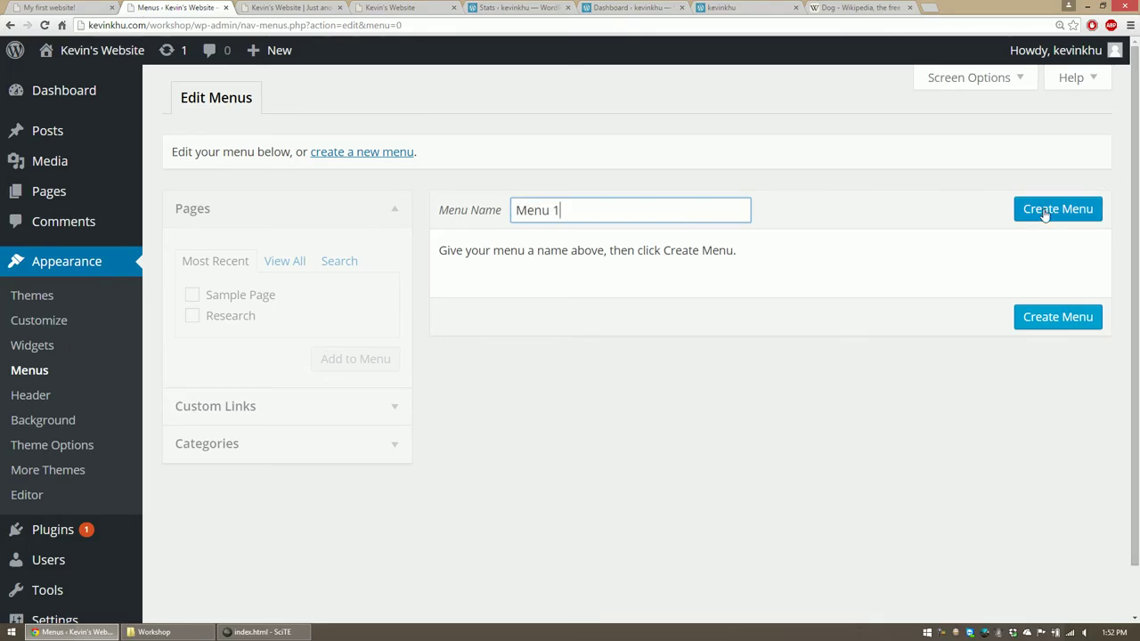
pyautogui.click(1043, 212)
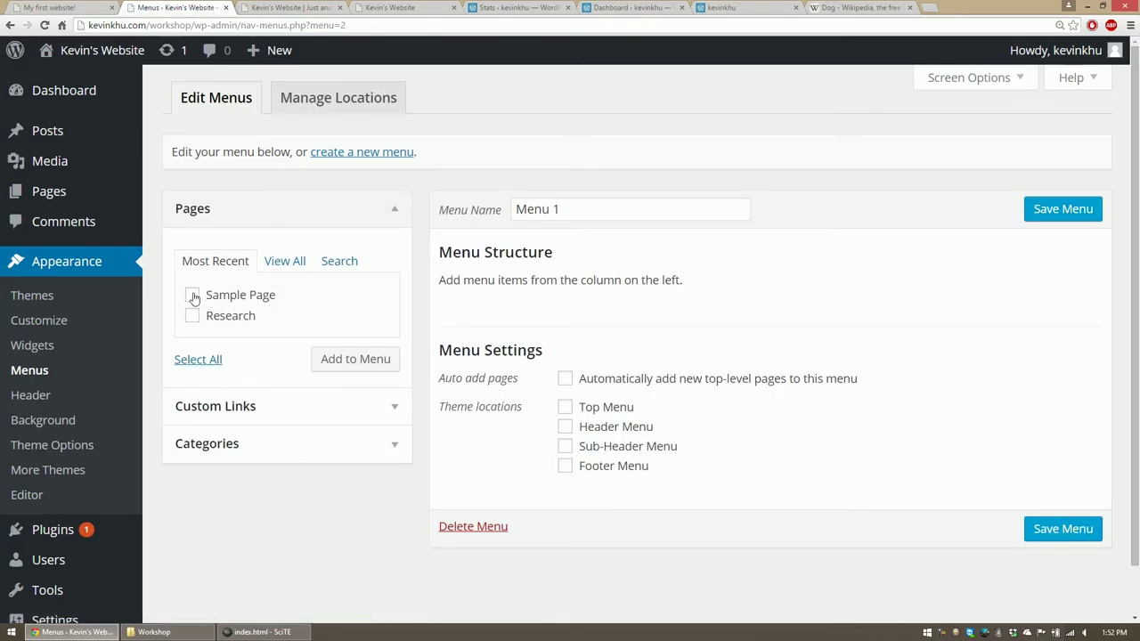
# Add Sample Page and Research to Menu 1 as top-level items and save it
pyautogui.click(192, 294)
pyautogui.click(192, 316)
pyautogui.click(361, 361)
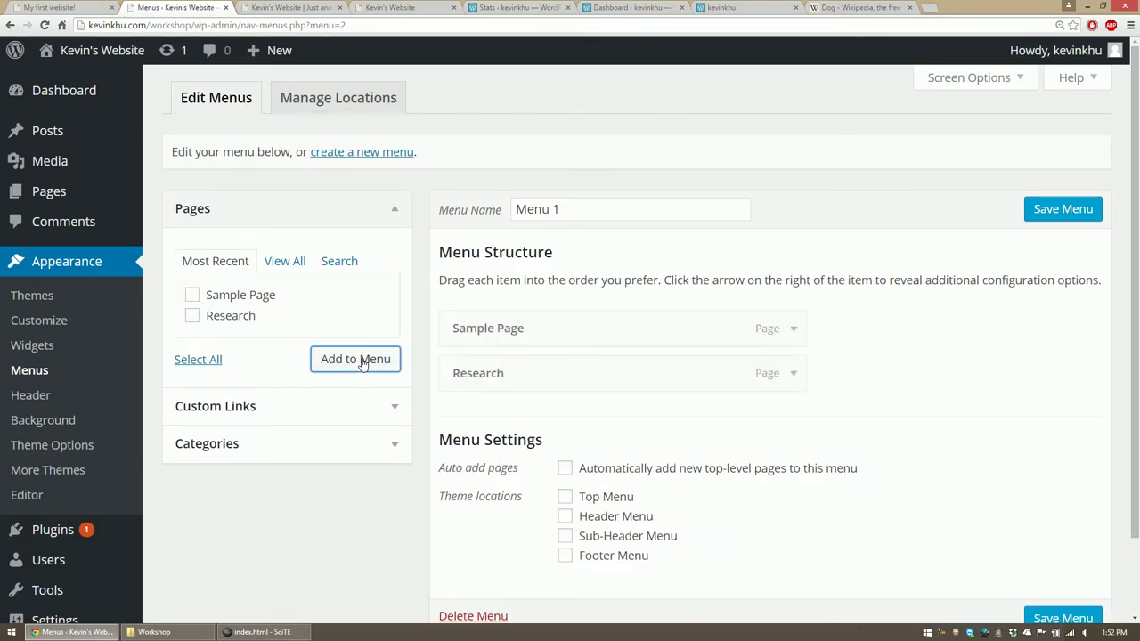
pyautogui.moveTo(592, 380); pyautogui.dragTo(643, 381)
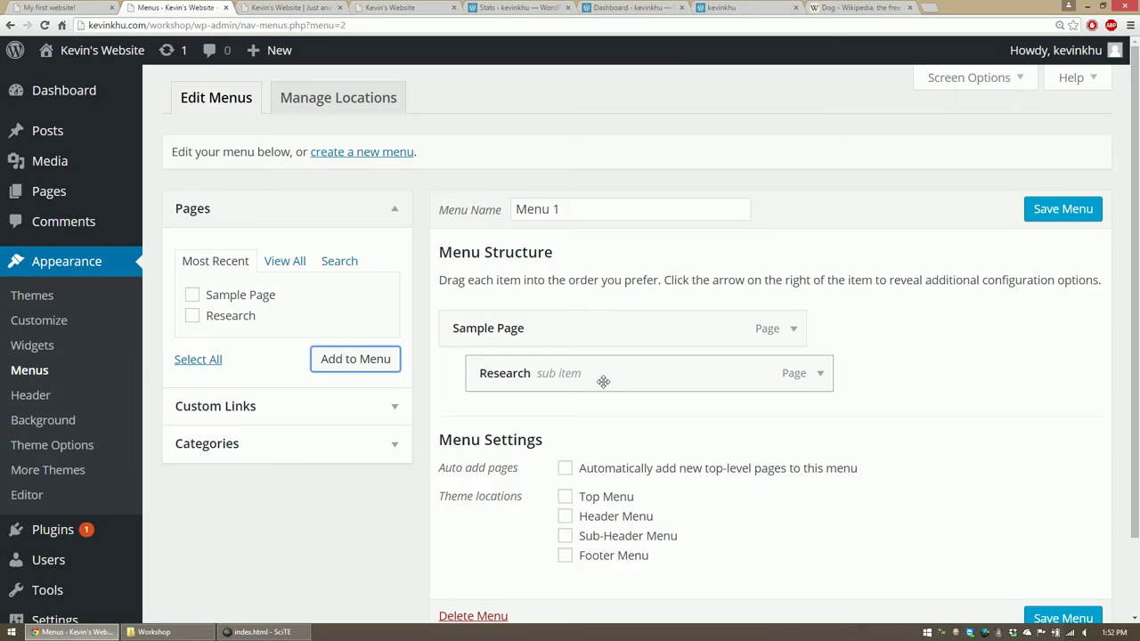
pyautogui.moveTo(603, 381); pyautogui.dragTo(563, 378)
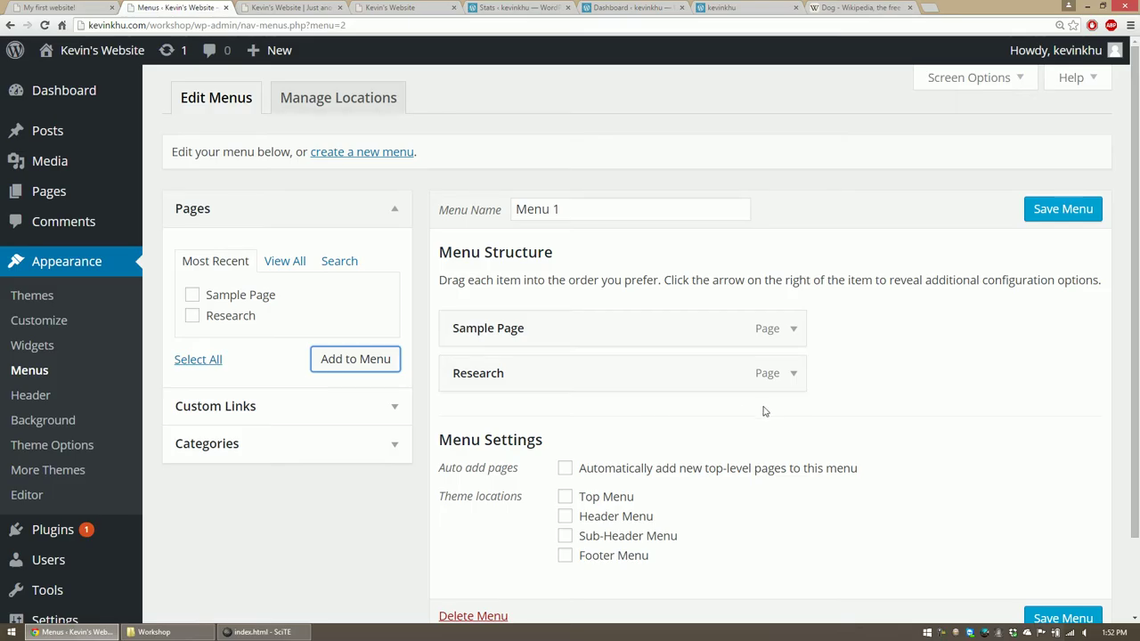
pyautogui.click(1084, 214)
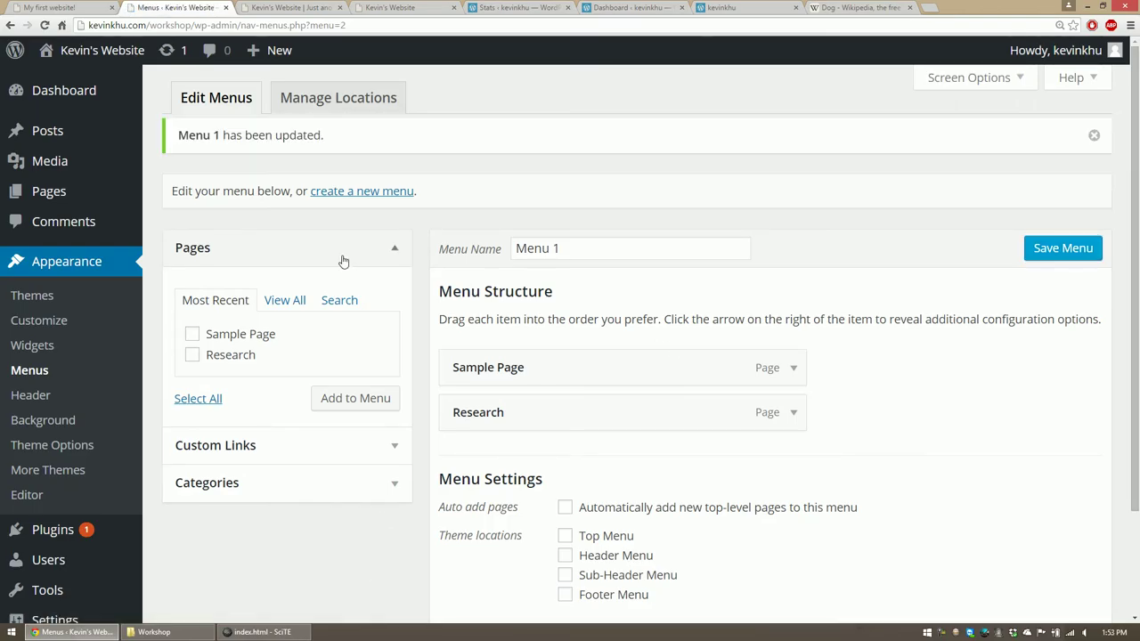
# In the Customizer's Navigation section, set the Top Menu location to Menu 1
pyautogui.click(40, 298)
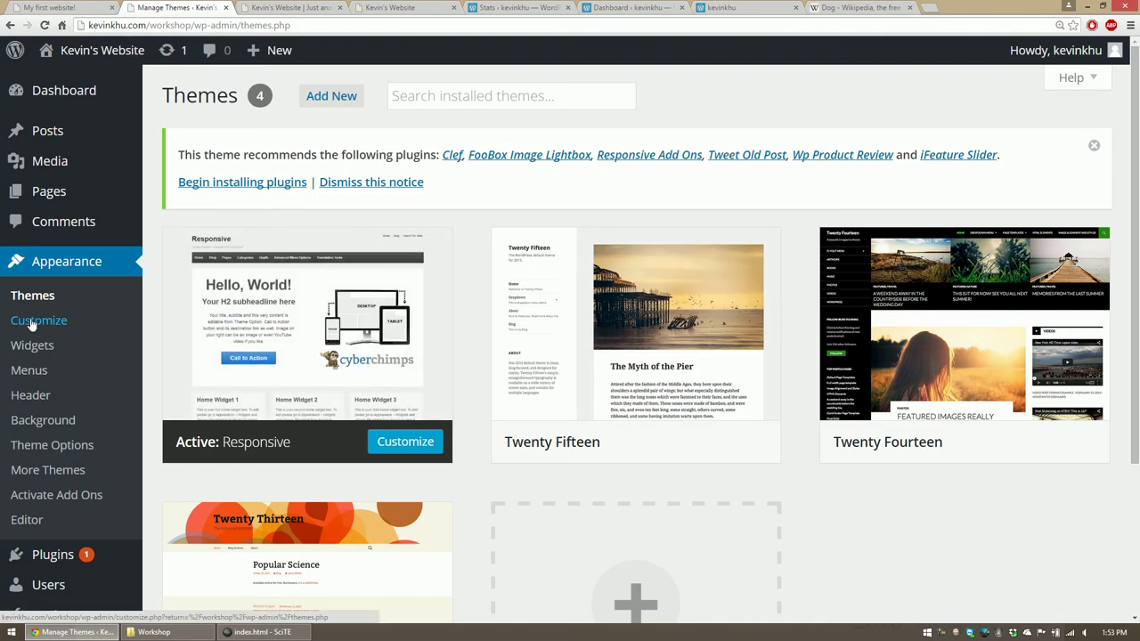
pyautogui.click(35, 322)
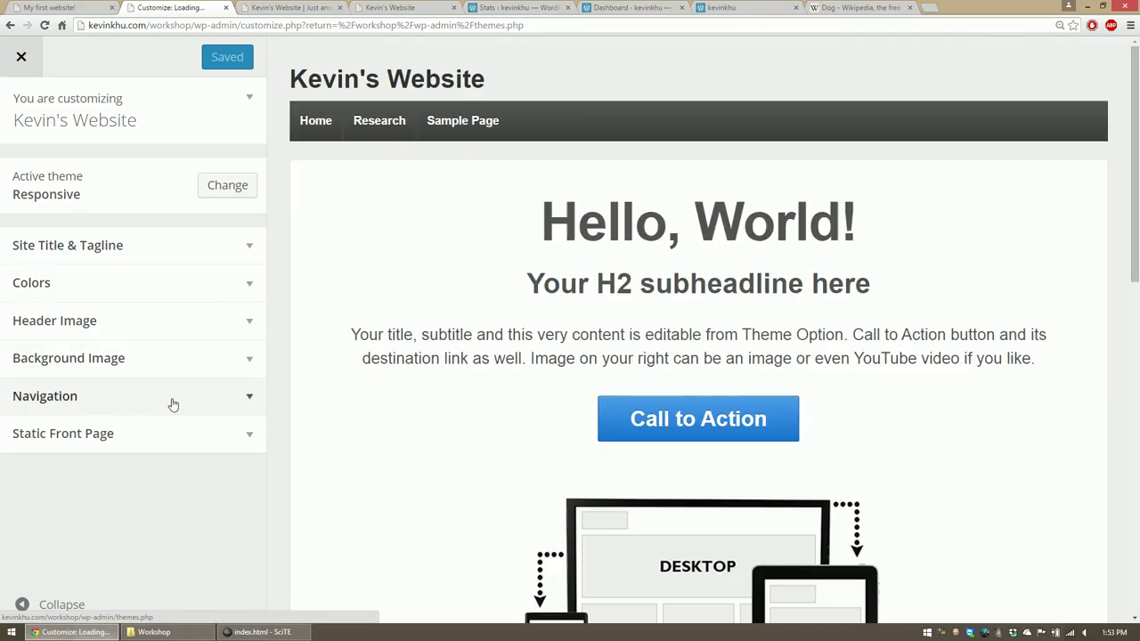
pyautogui.click(173, 396)
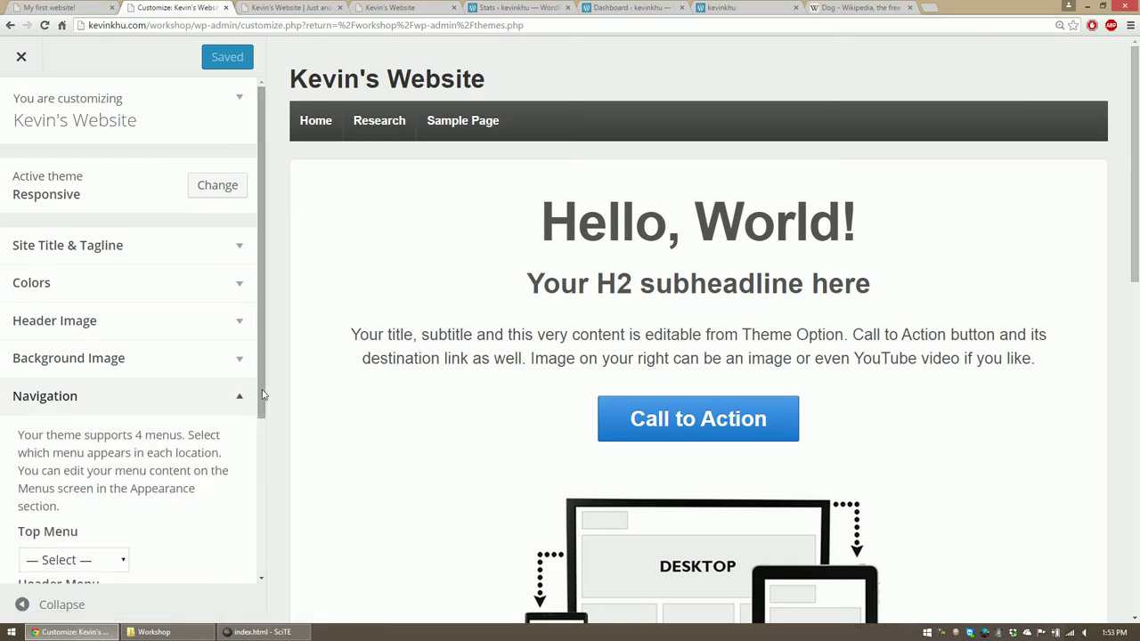
pyautogui.scroll(-2, 264, 443)
pyautogui.scroll(-3, 265, 443)
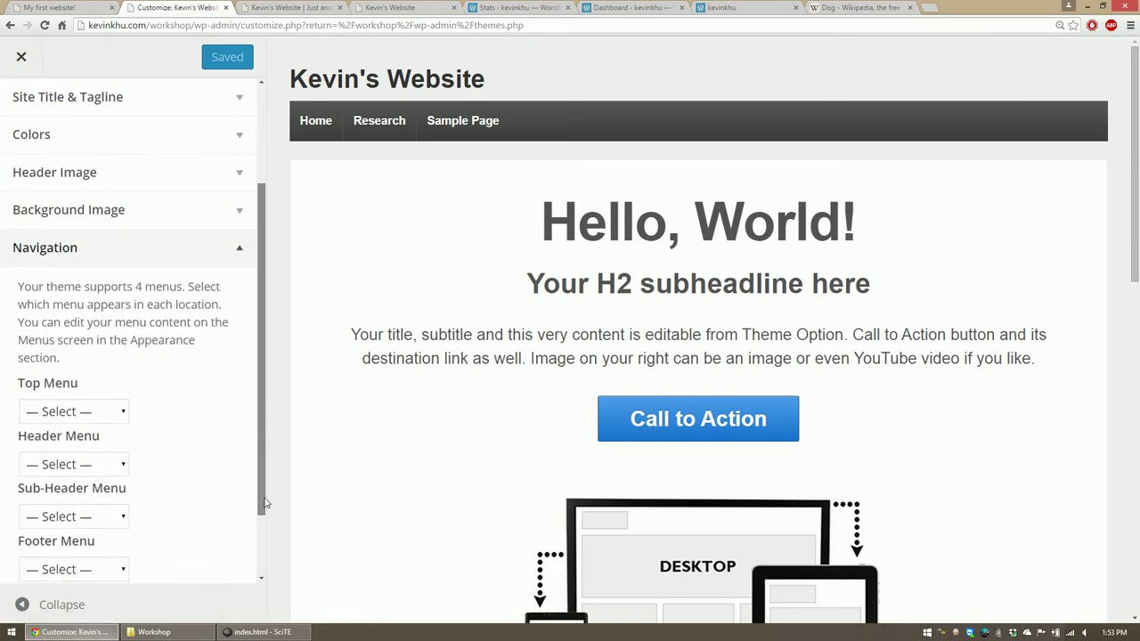
pyautogui.click(92, 371)
pyautogui.click(89, 410)
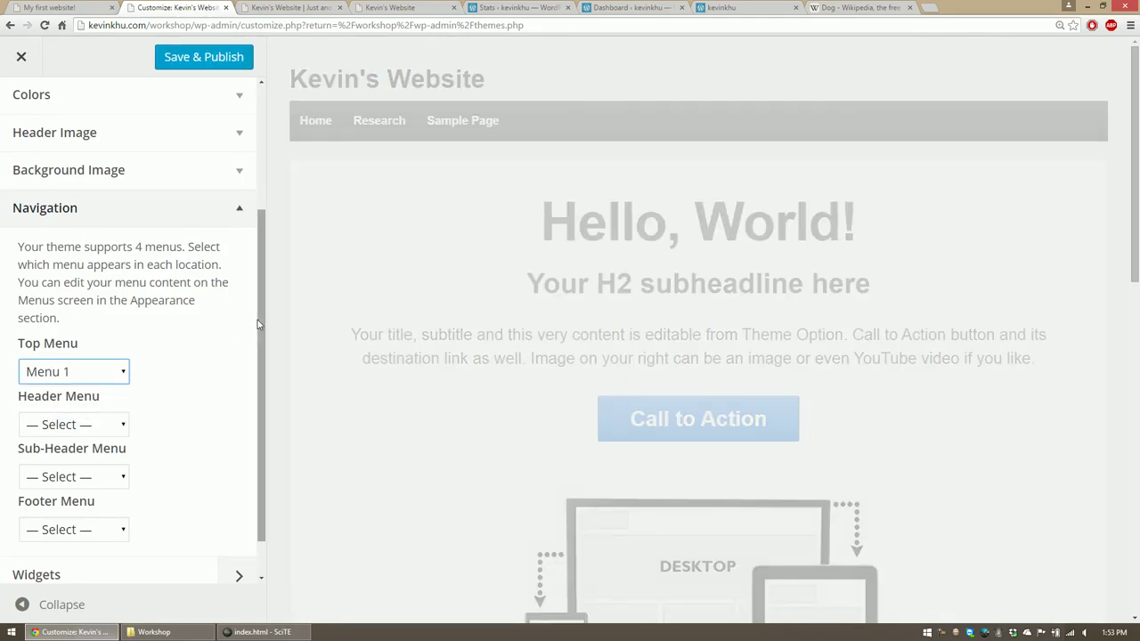
pyautogui.scroll(-1, 254, 392)
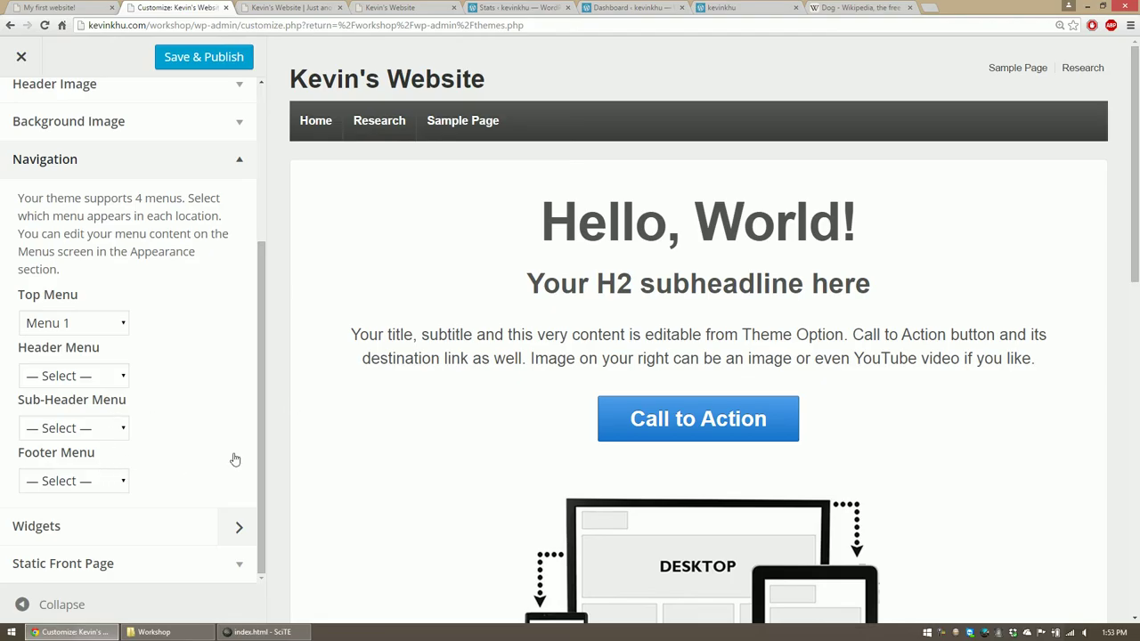
# Choose 'A static page' with Research as the front page, then Save & Publish
pyautogui.click(245, 563)
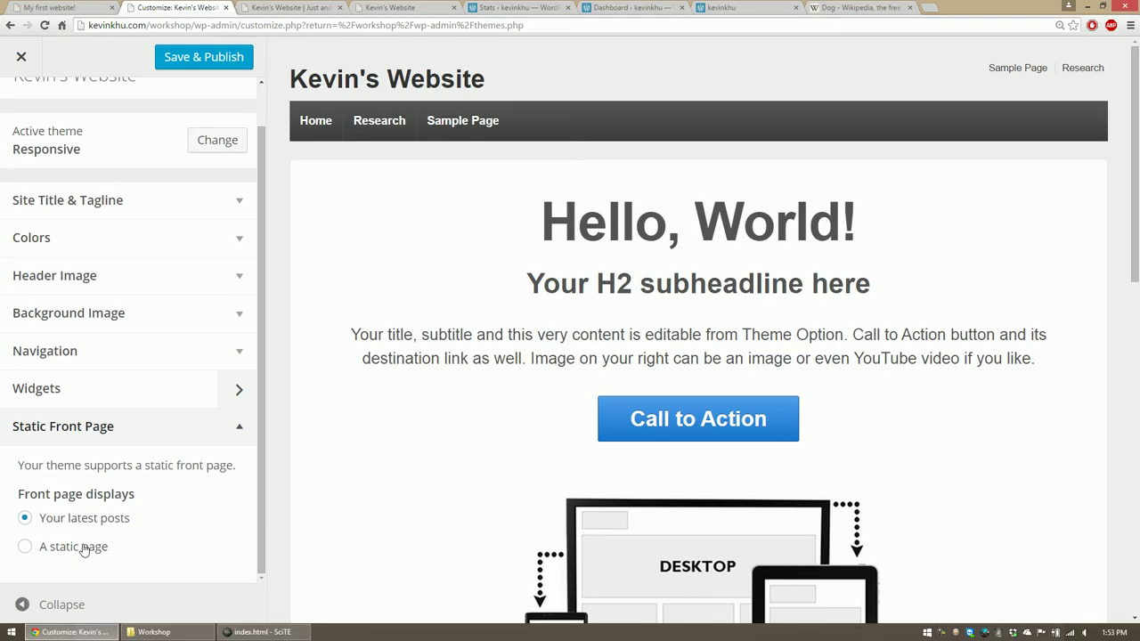
pyautogui.click(80, 548)
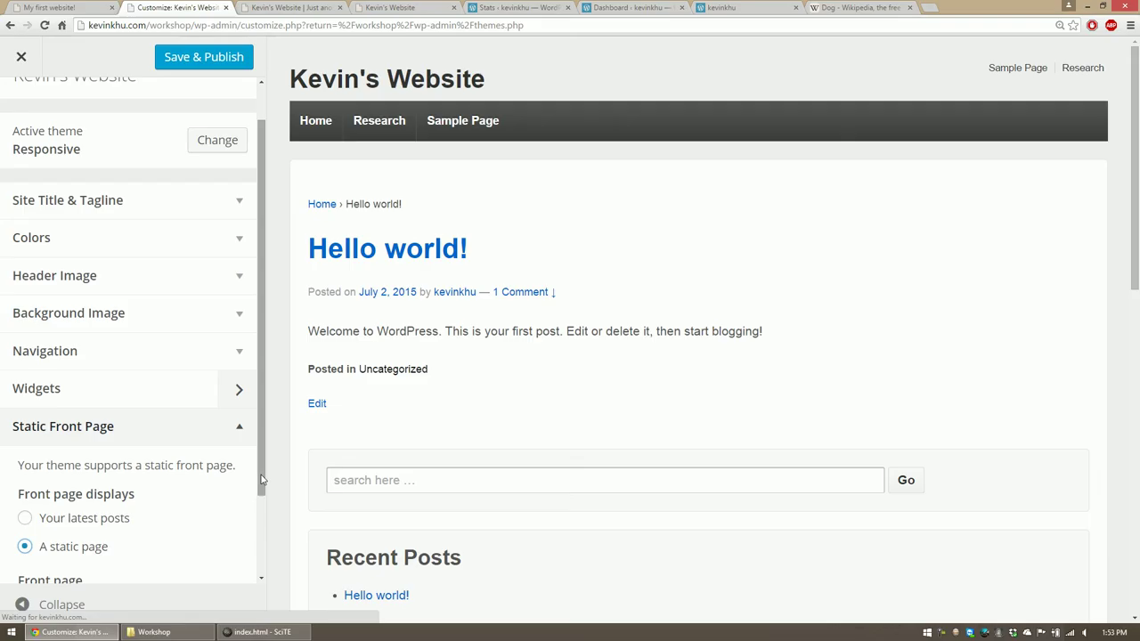
pyautogui.moveTo(261, 490); pyautogui.dragTo(265, 567)
pyautogui.click(92, 505)
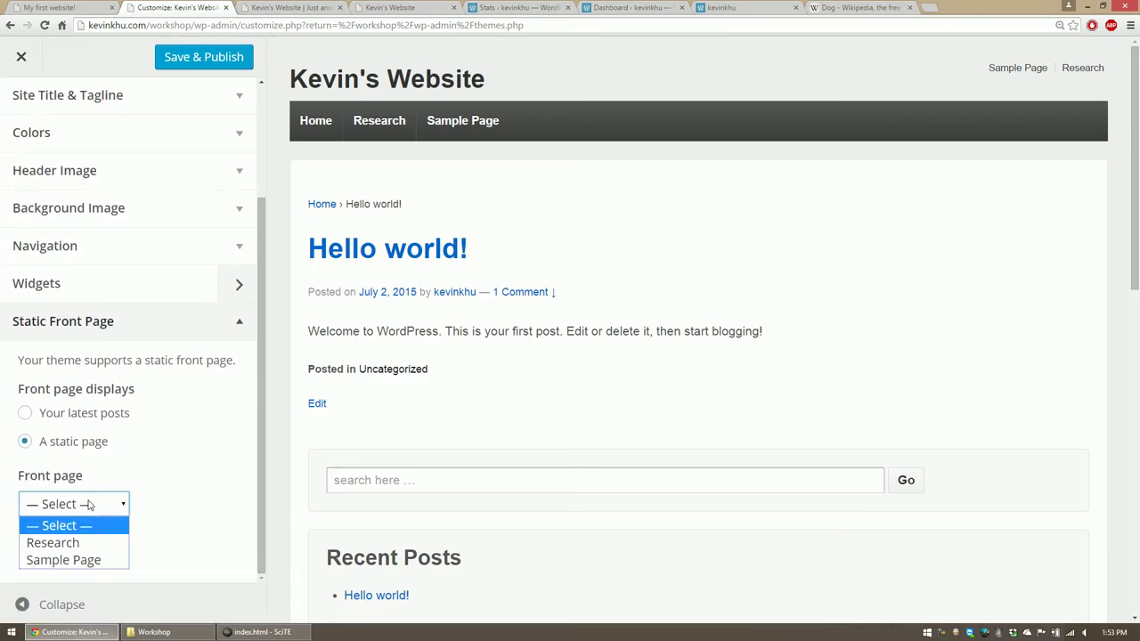
pyautogui.click(79, 543)
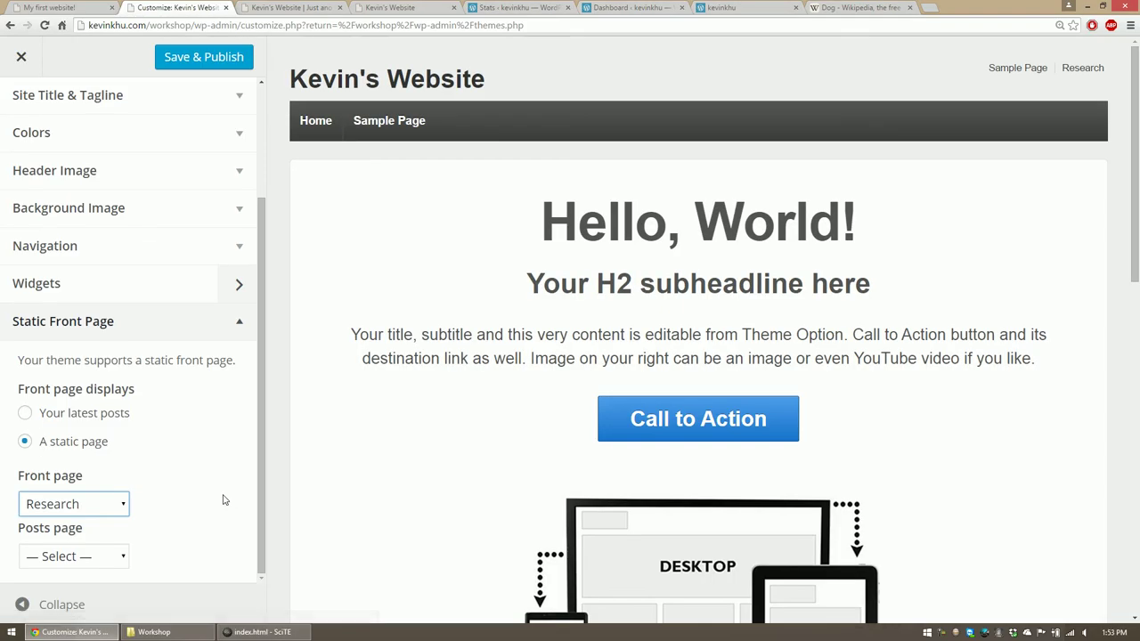
pyautogui.click(211, 68)
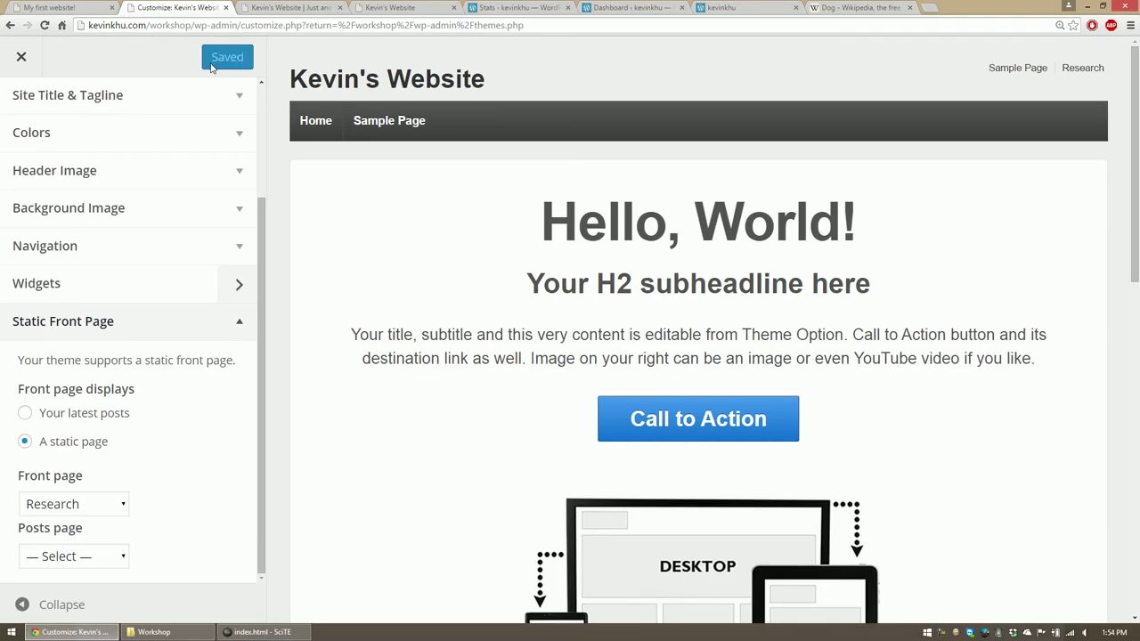
# Close the Customizer and visit the live site from the admin bar
pyautogui.click(22, 57)
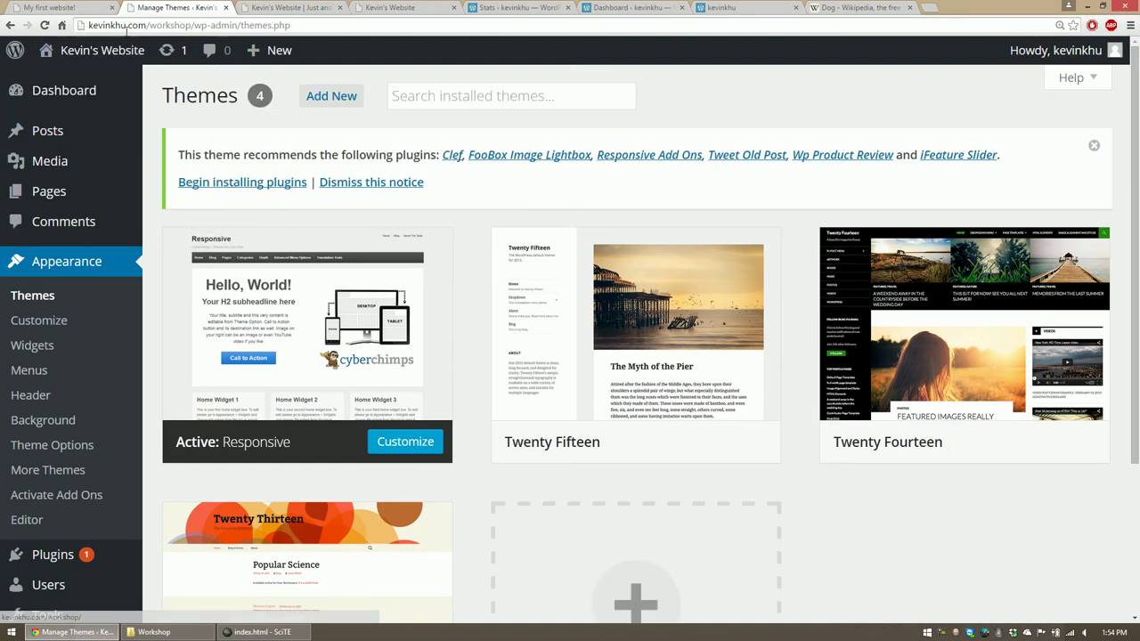
pyautogui.moveTo(125, 50)
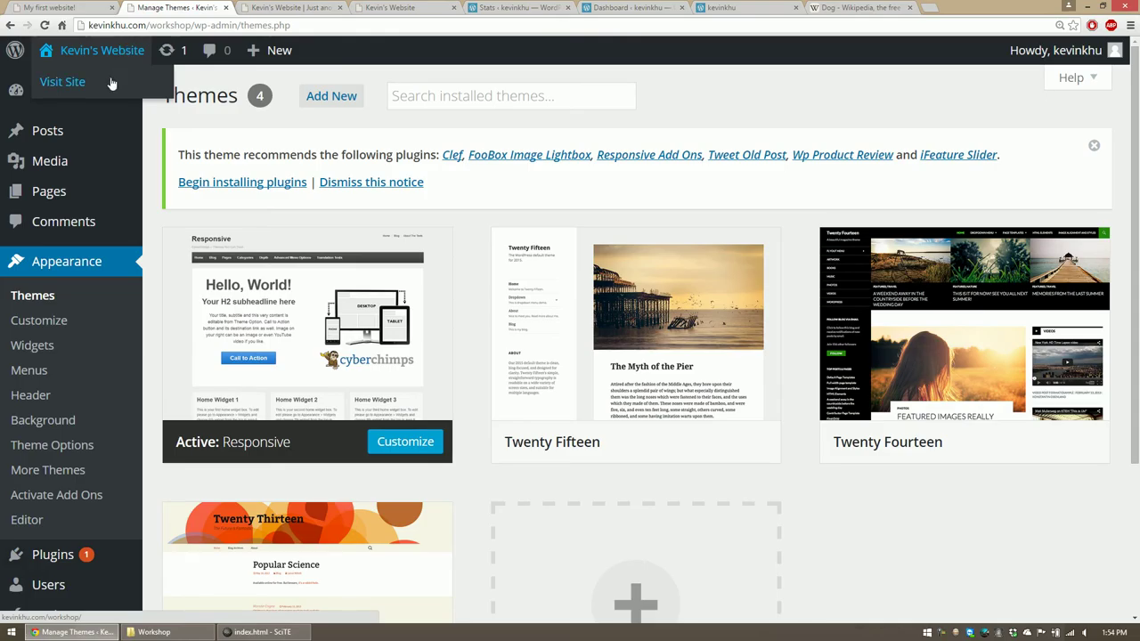
pyautogui.click(110, 82)
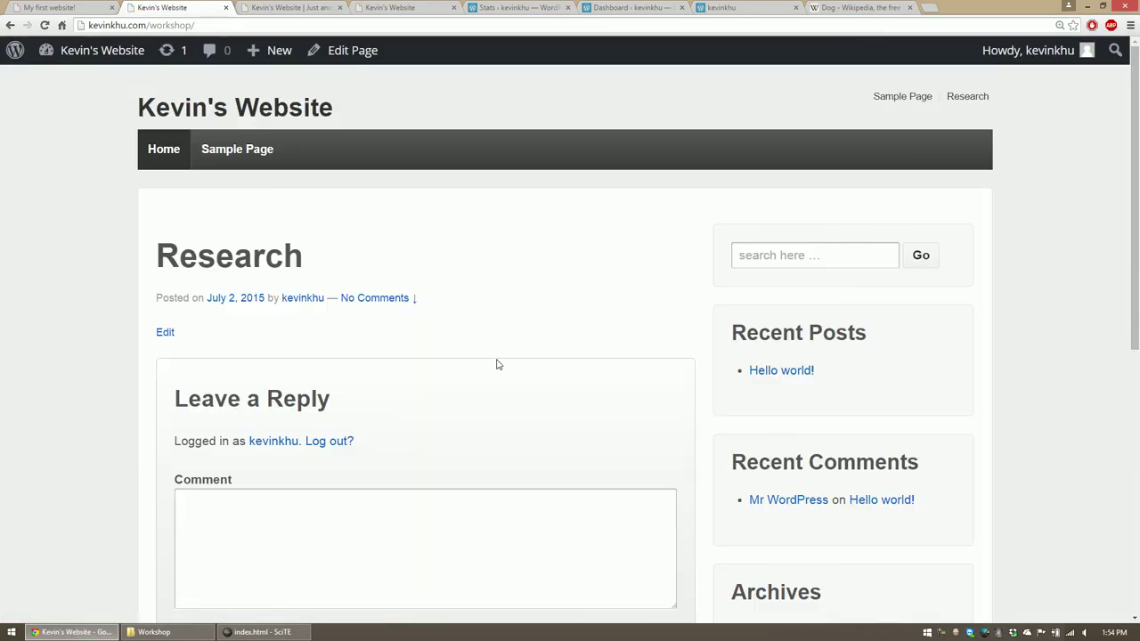
# Follow the Sample Page link in the top menu, then go back from the Not Found page
pyautogui.scroll(-1, 496, 361)
pyautogui.scroll(1, 496, 361)
pyautogui.scroll(-1, 627, 218)
pyautogui.scroll(1, 627, 219)
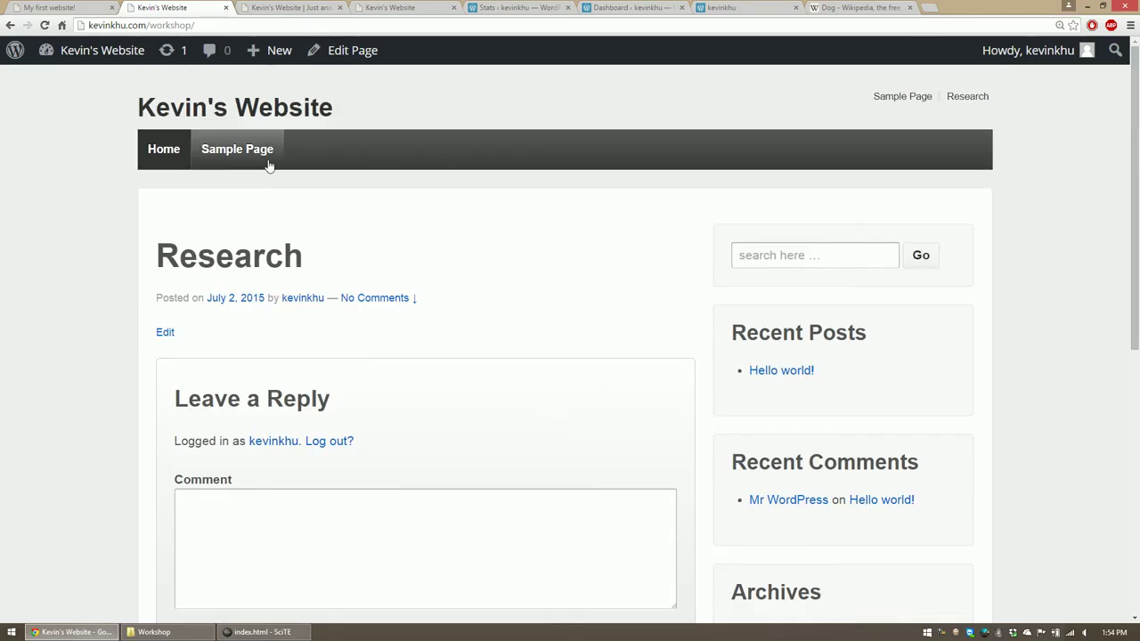
pyautogui.click(237, 150)
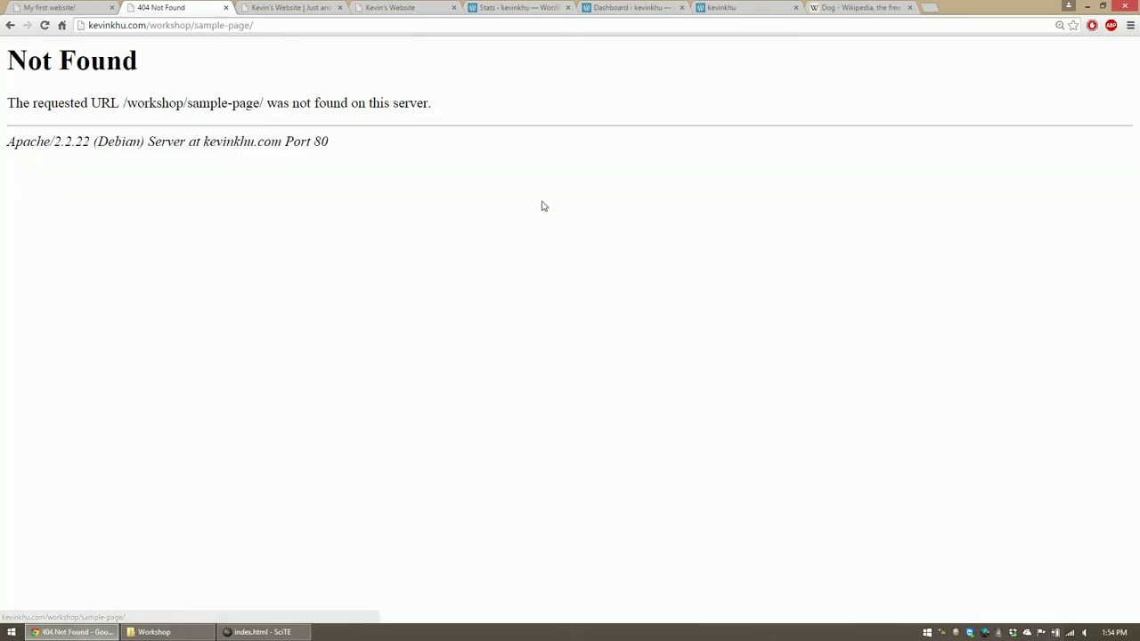
pyautogui.click(9, 25)
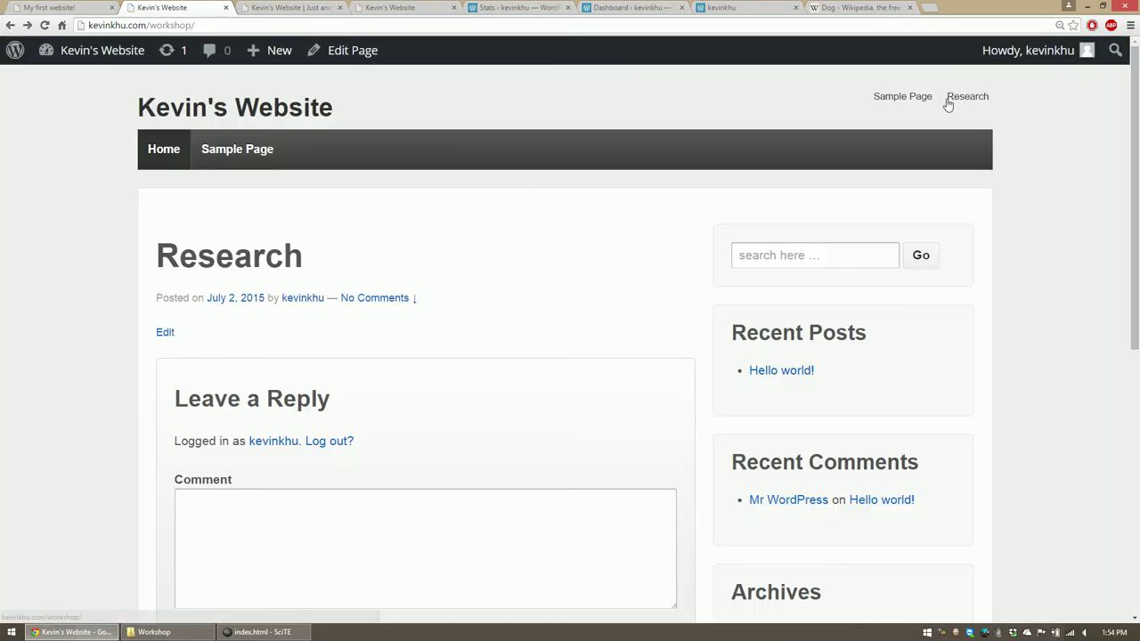
# Switch among the browser tabs and choose Dashboard from the site-name menu
pyautogui.click(249, 7)
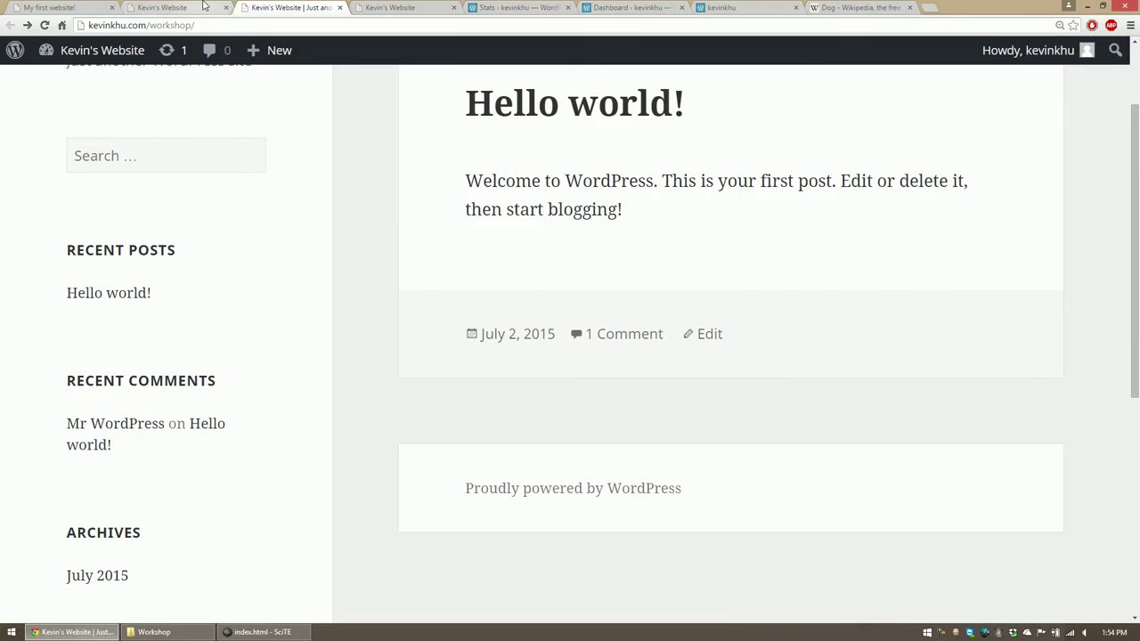
pyautogui.click(205, 7)
pyautogui.moveTo(291, 55)
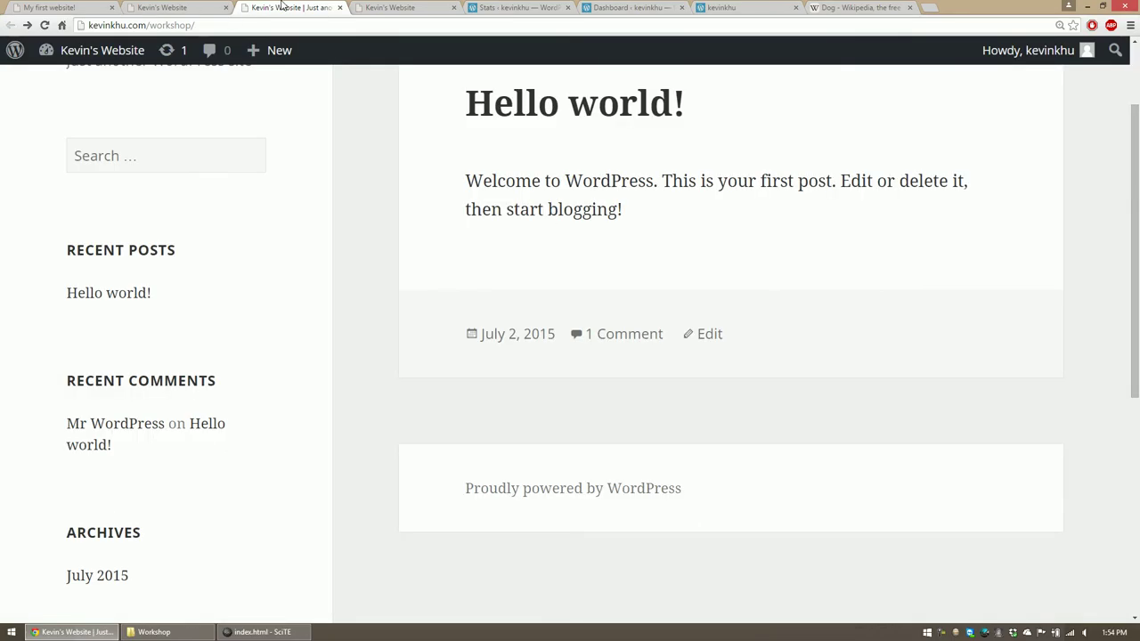
pyautogui.click(280, 8)
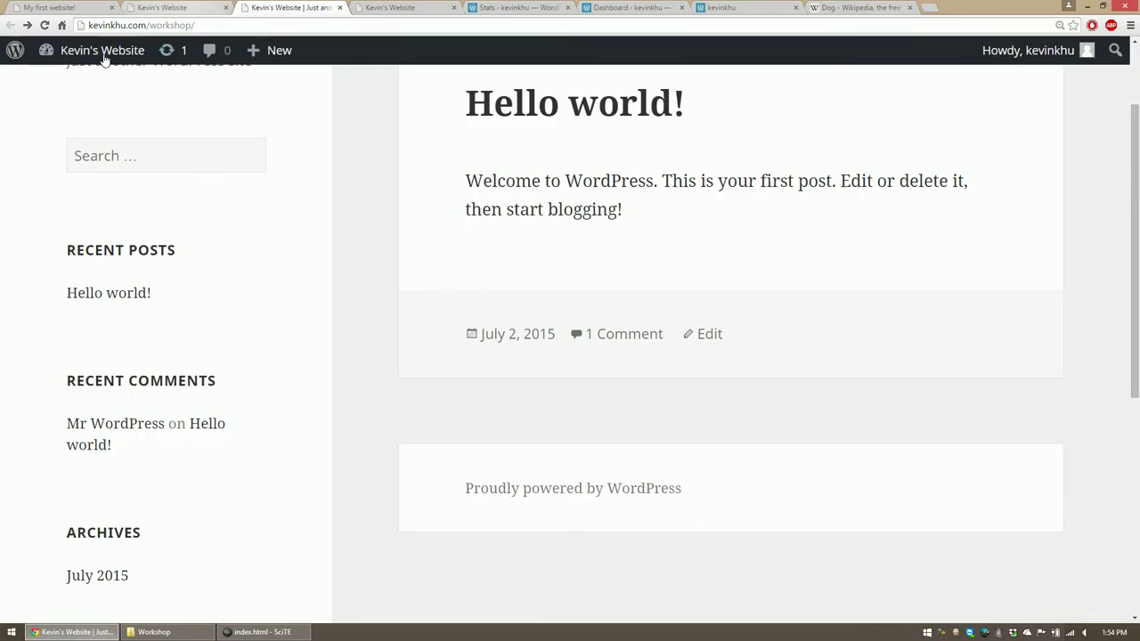
pyautogui.moveTo(88, 52)
pyautogui.click(74, 81)
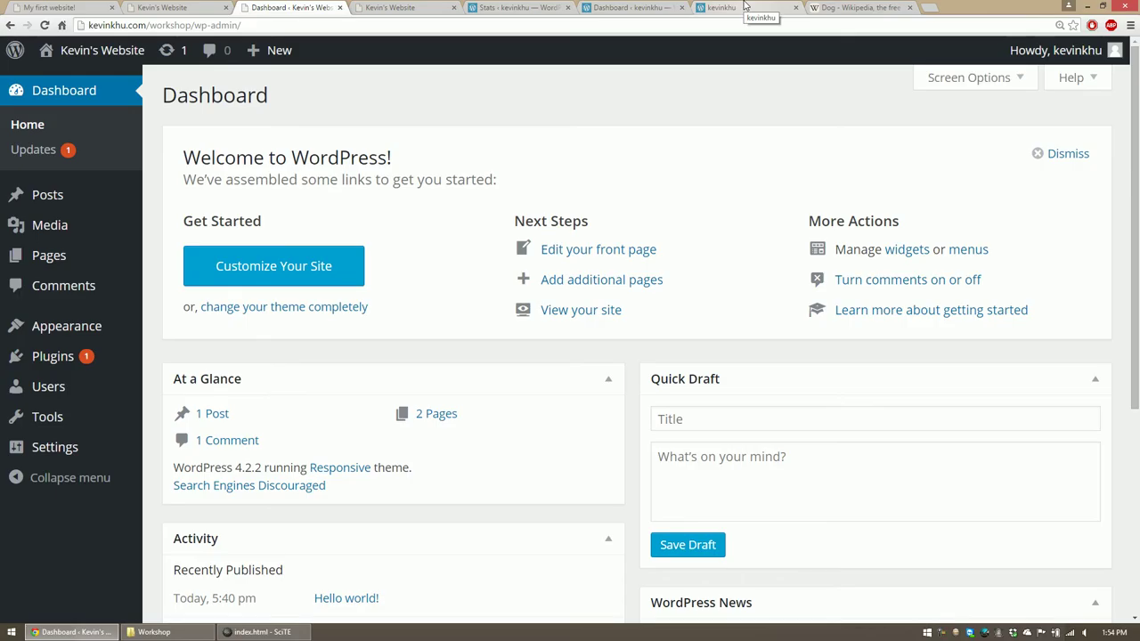
# In a new tab, load the UToledo Computing Workshop site from the 'sargas' address suggestion
pyautogui.click(928, 7)
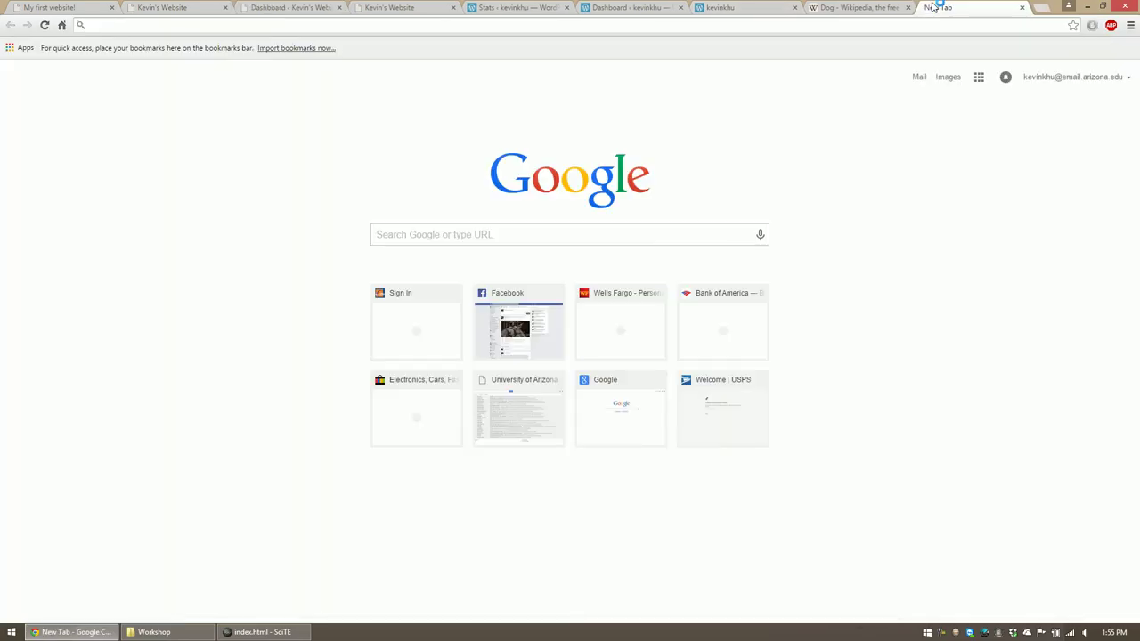
pyautogui.write('sargas')
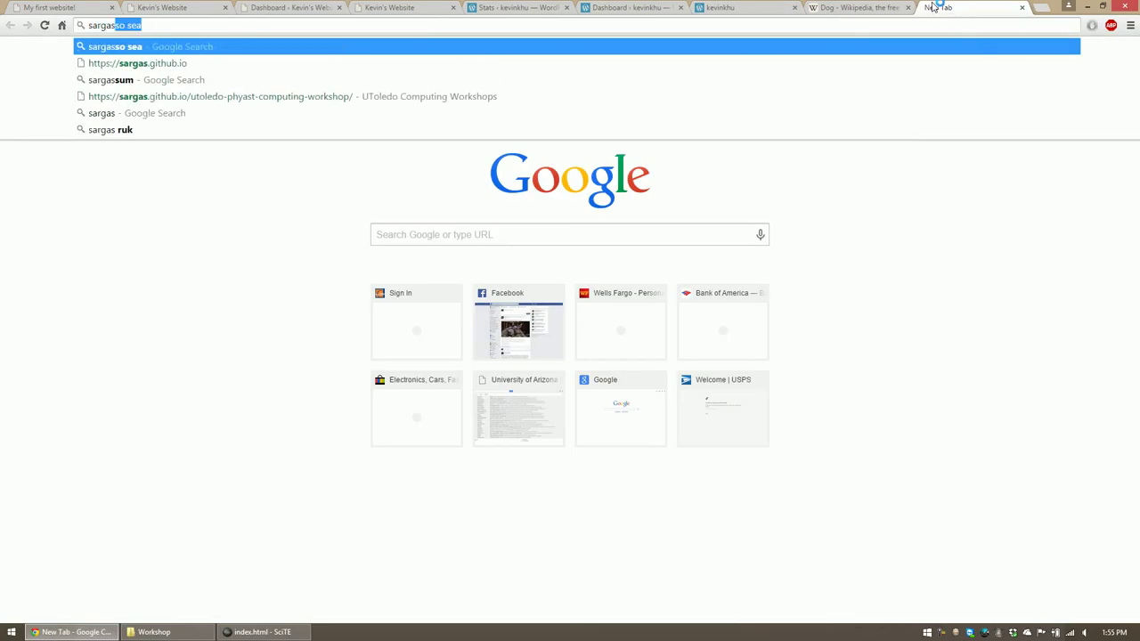
pyautogui.press('Return')
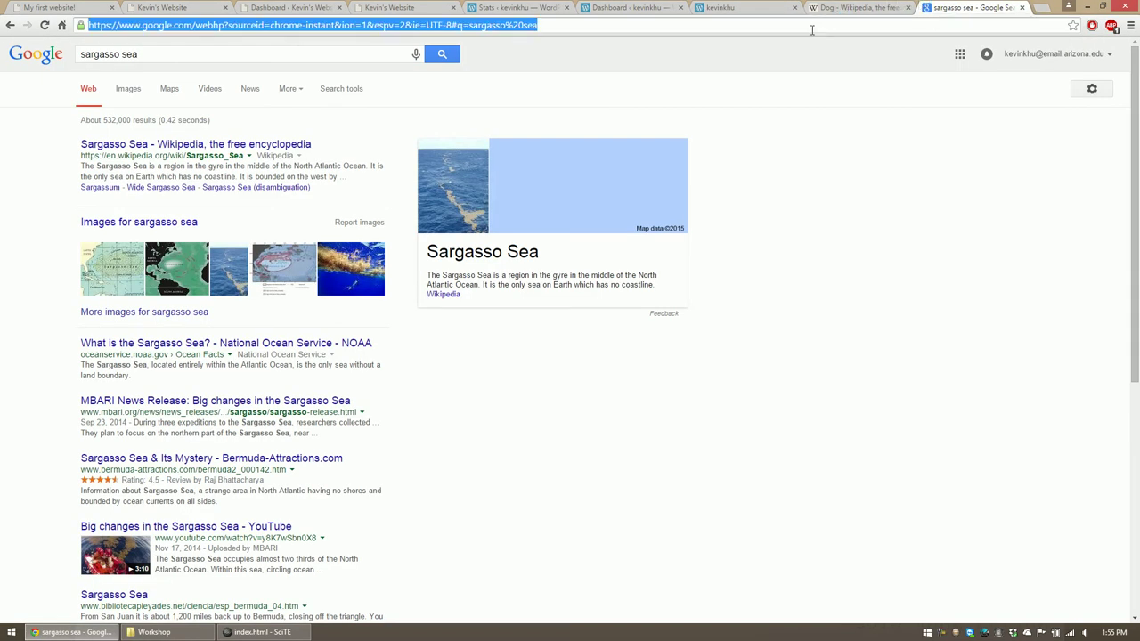
pyautogui.click(812, 25)
pyautogui.write('sargasso')
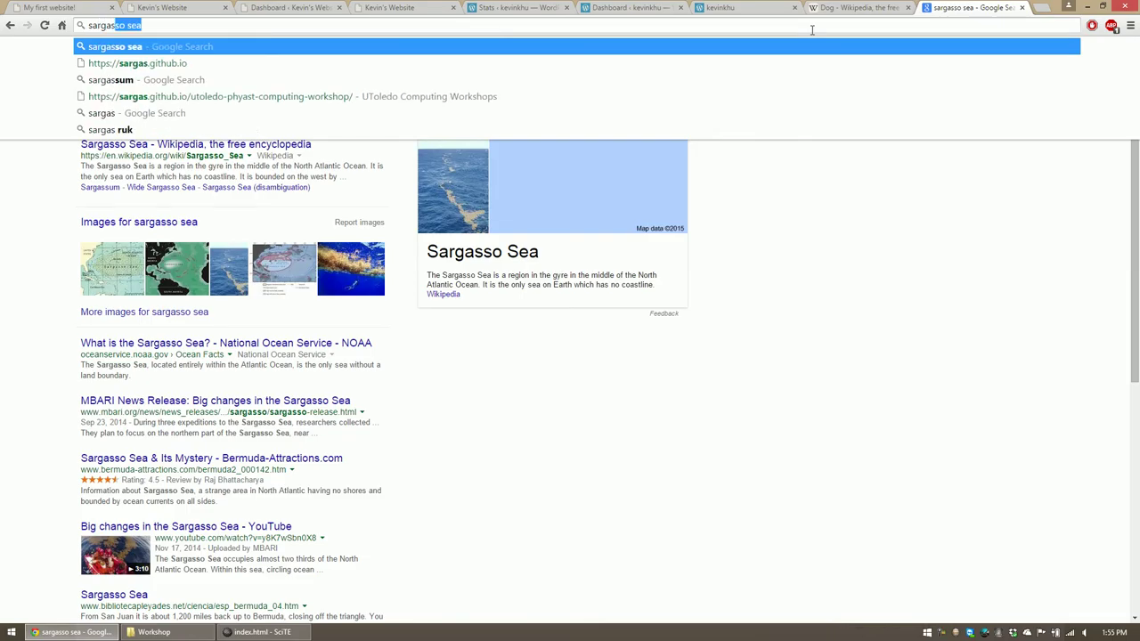
pyautogui.press('Down')
pyautogui.press('Down')
pyautogui.press('Down')
pyautogui.press('Return')
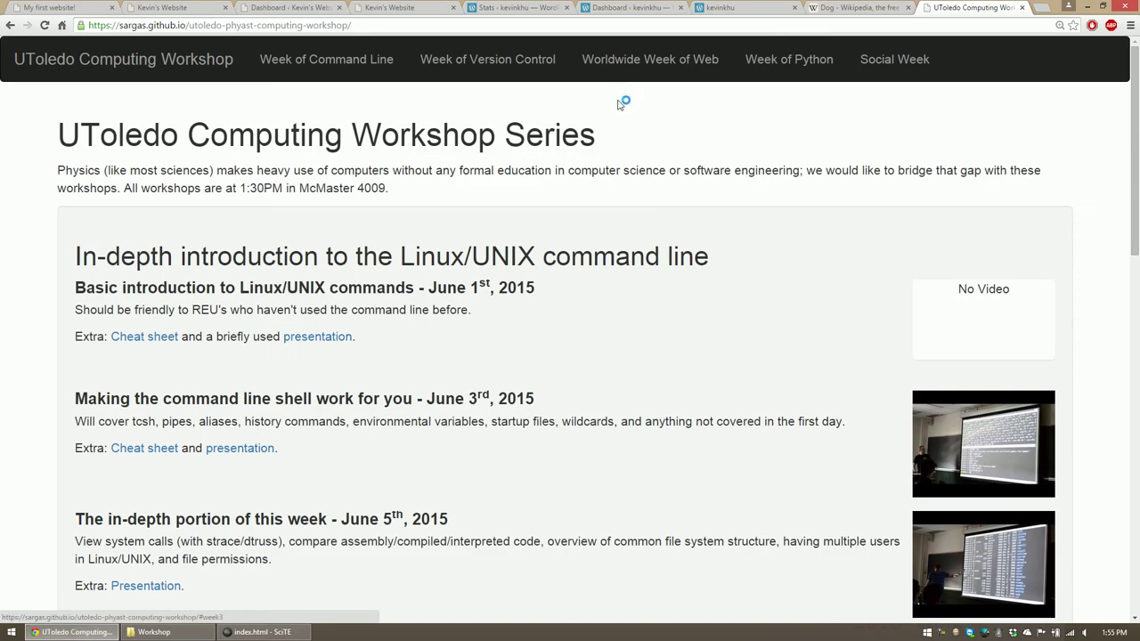
# Scroll down the workshop series page to the Week of Python sessions
pyautogui.scroll(-5, 649, 199)
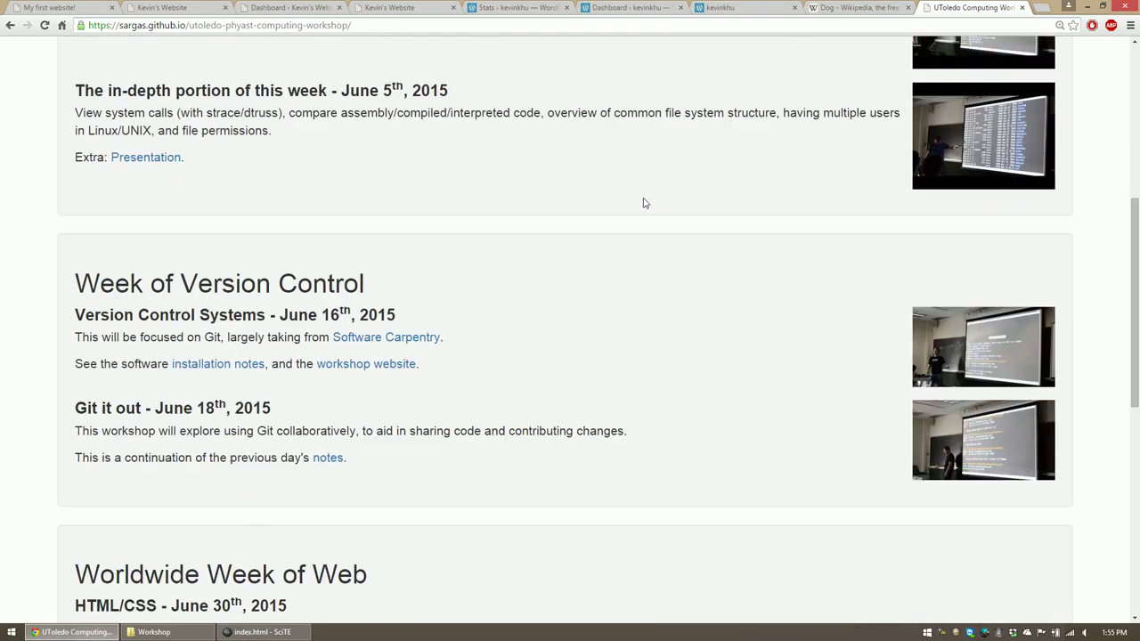
pyautogui.scroll(-5, 644, 203)
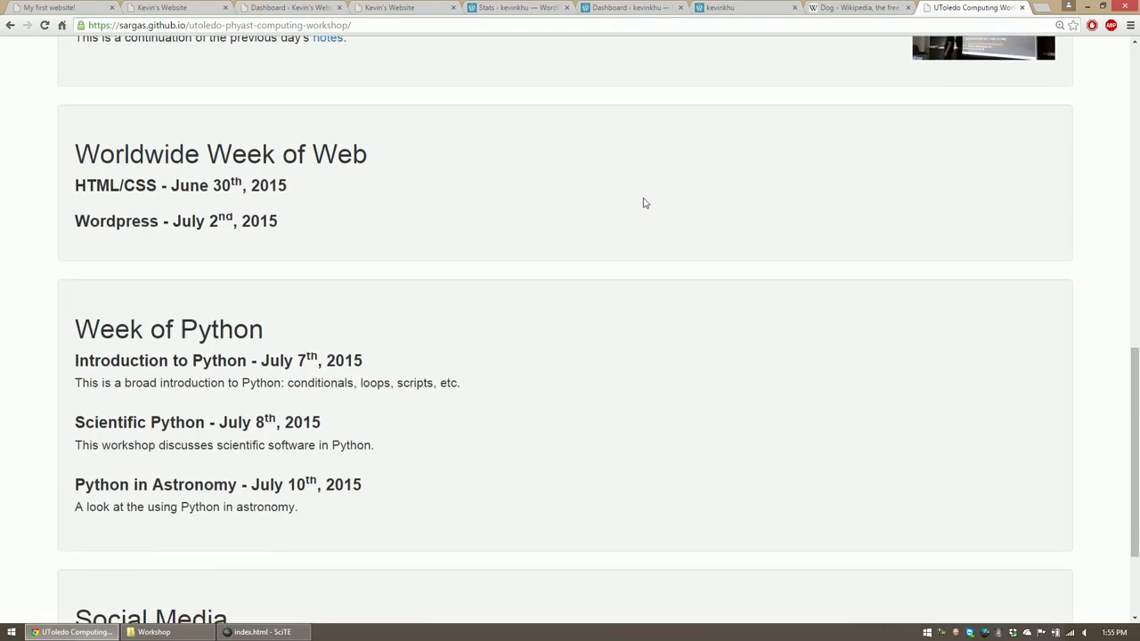
pyautogui.scroll(-3, 645, 203)
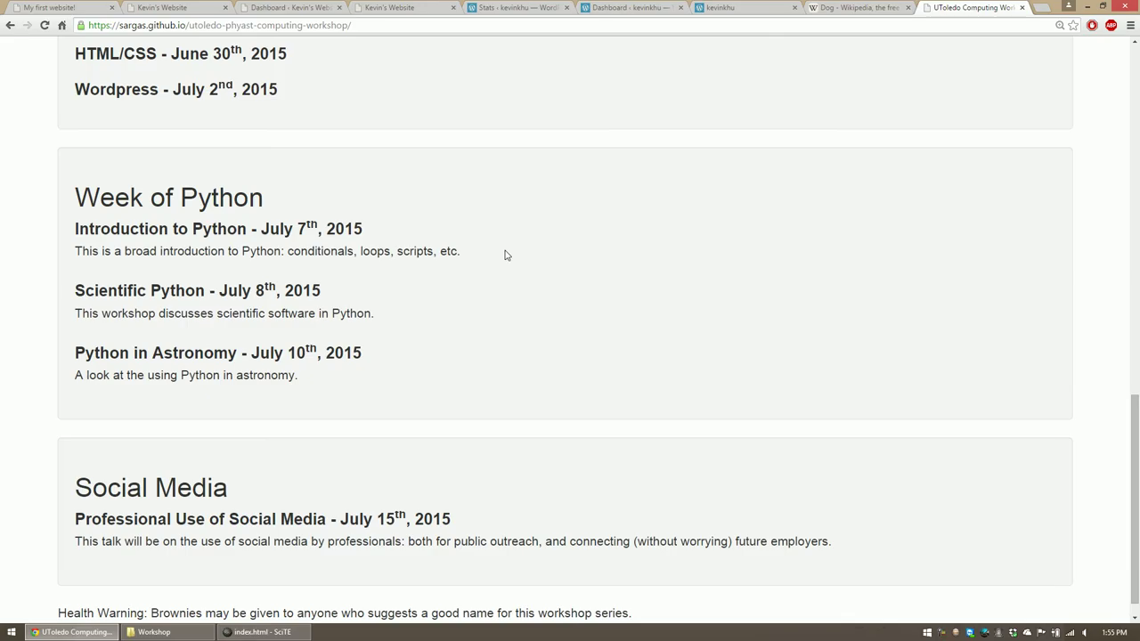
pyautogui.scroll(-1, 505, 254)
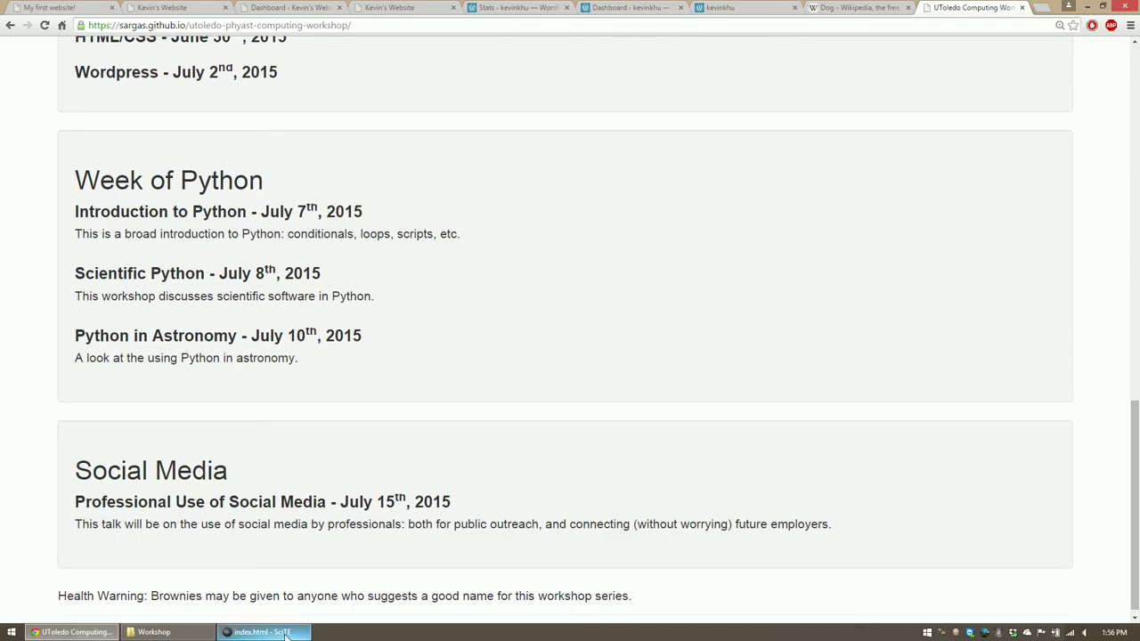
pyautogui.moveTo(285, 633)
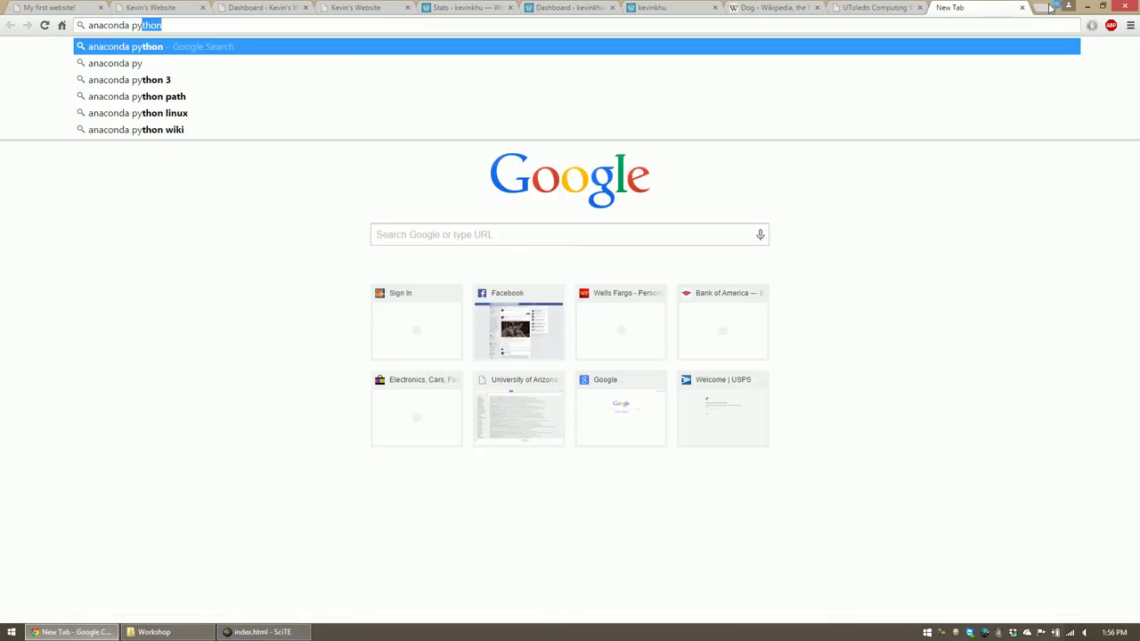
# Search Google for 'anaconda python', check the Anaconda store result, then return to the results
pyautogui.press('Return')
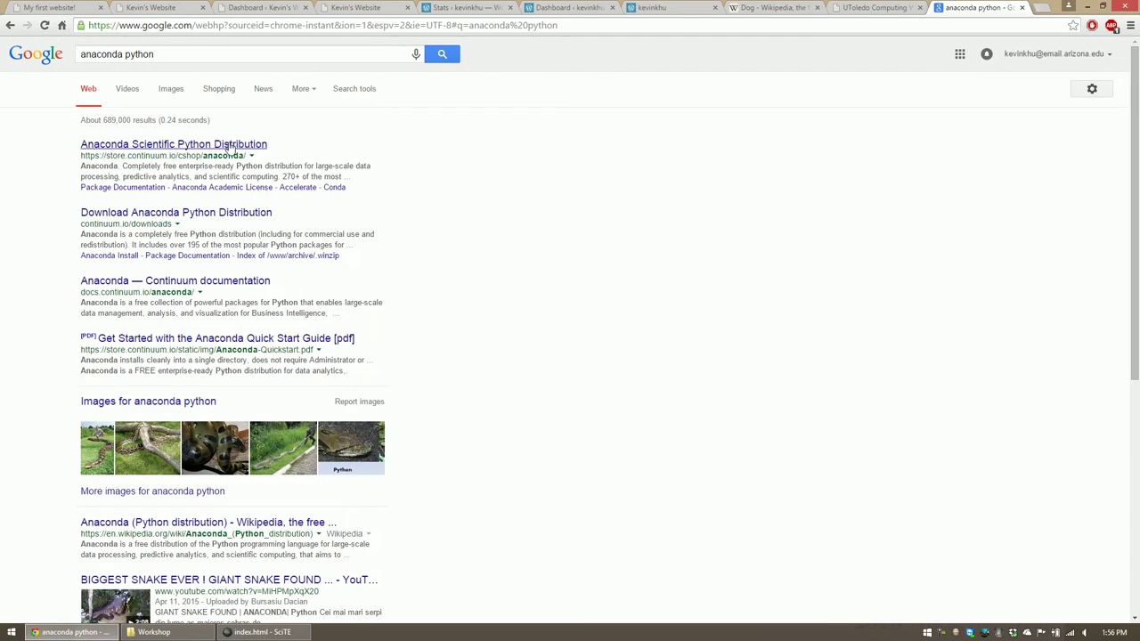
pyautogui.click(227, 145)
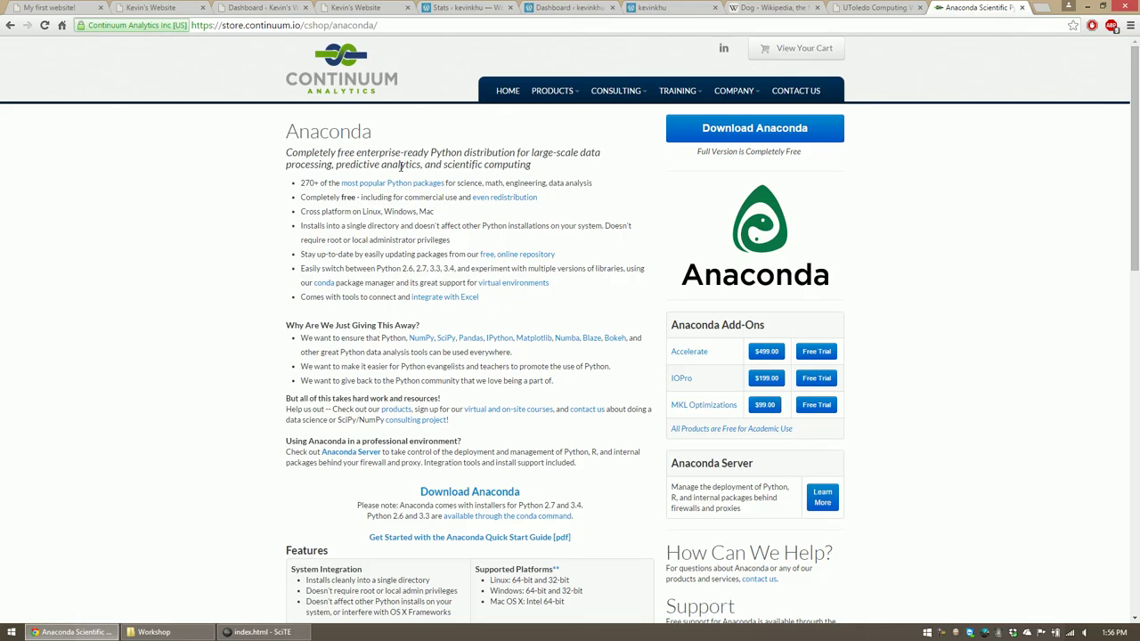
pyautogui.hotkey('ctrl', '+')
pyautogui.hotkey('ctrl', '+')
pyautogui.hotkey('ctrl', '+')
pyautogui.hotkey('ctrl', '+')
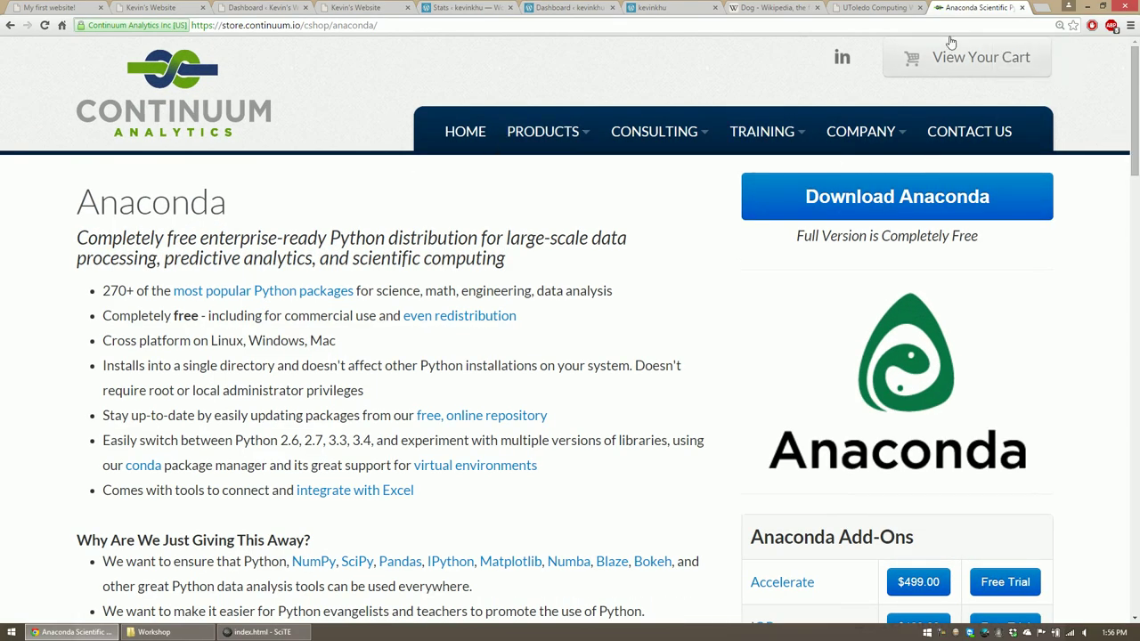
pyautogui.click(10, 25)
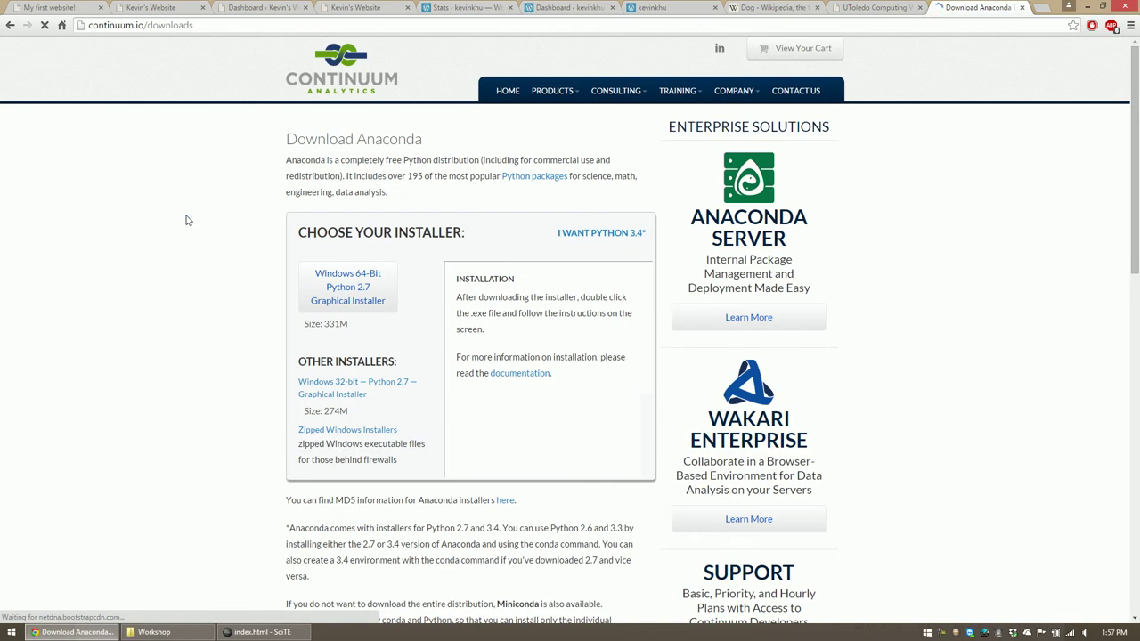
# Start downloading the Windows 64-Bit Python 2.7 Graphical Installer (331M) from Choose Your Installer
pyautogui.hotkey('ctrl', '+')
pyautogui.hotkey('ctrl', '+')
pyautogui.hotkey('ctrl', '+')
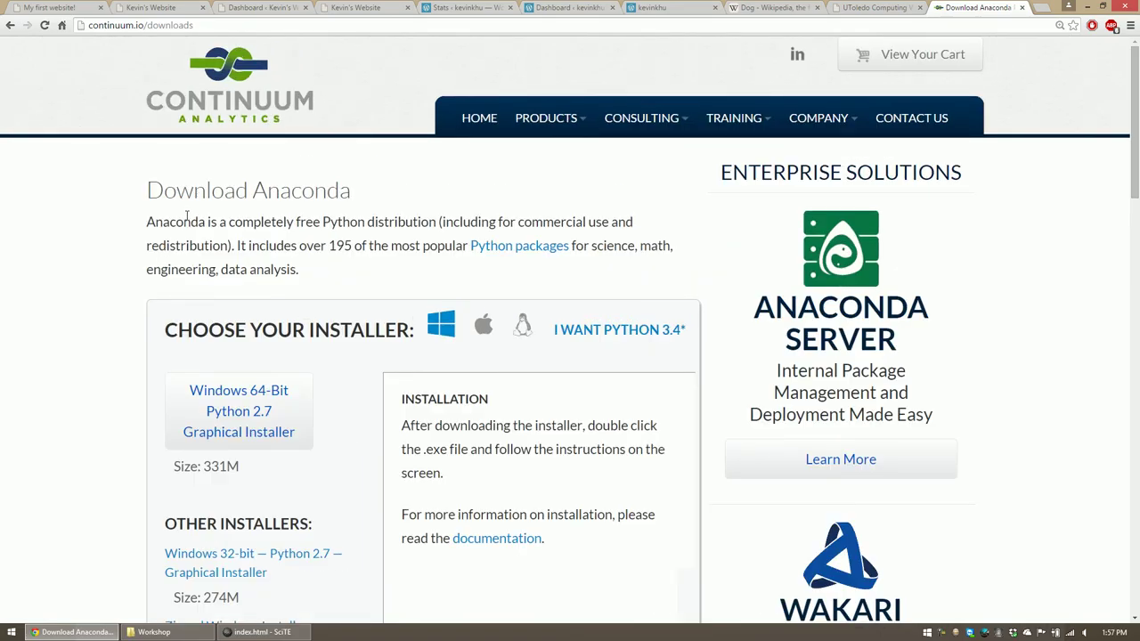
pyautogui.scroll(-1, 121, 254)
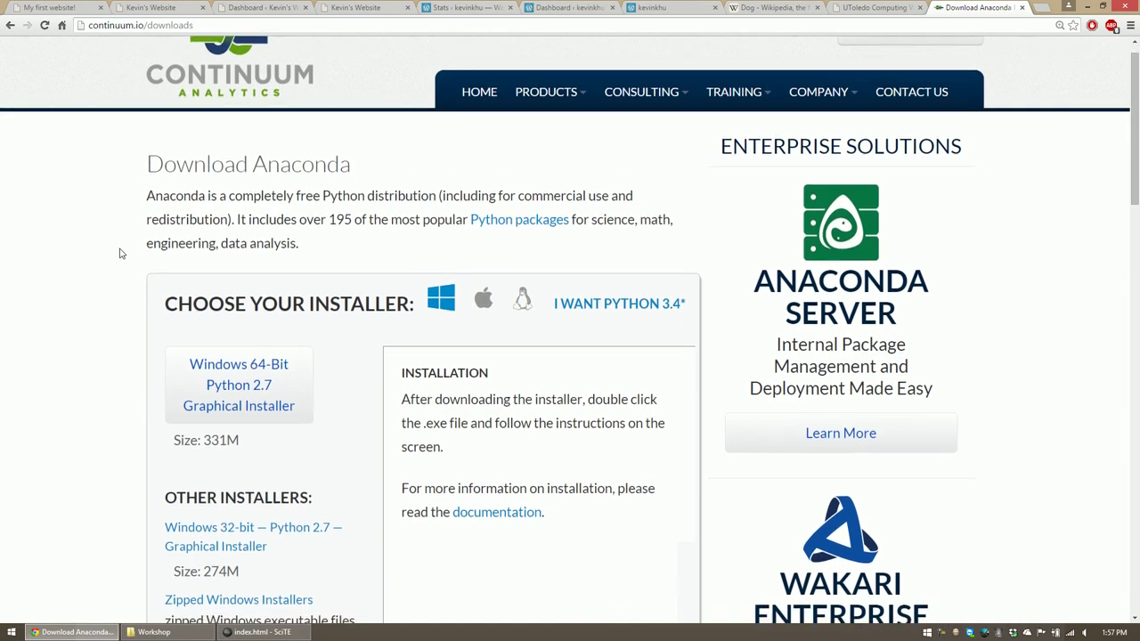
pyautogui.scroll(-1, 121, 254)
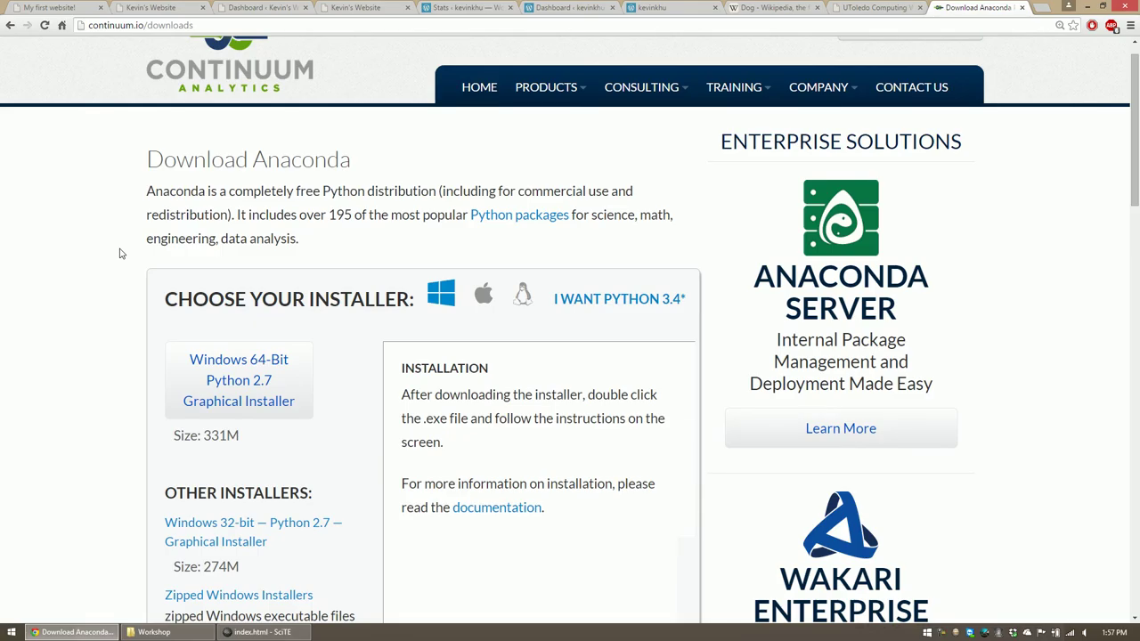
pyautogui.scroll(-1, 121, 254)
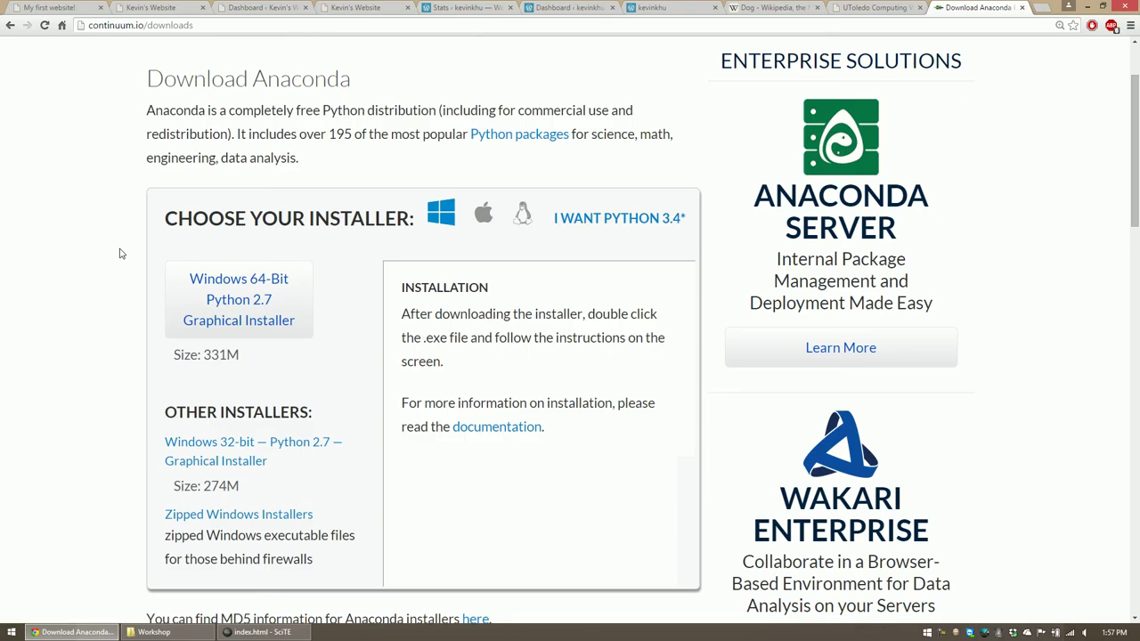
pyautogui.click(263, 285)
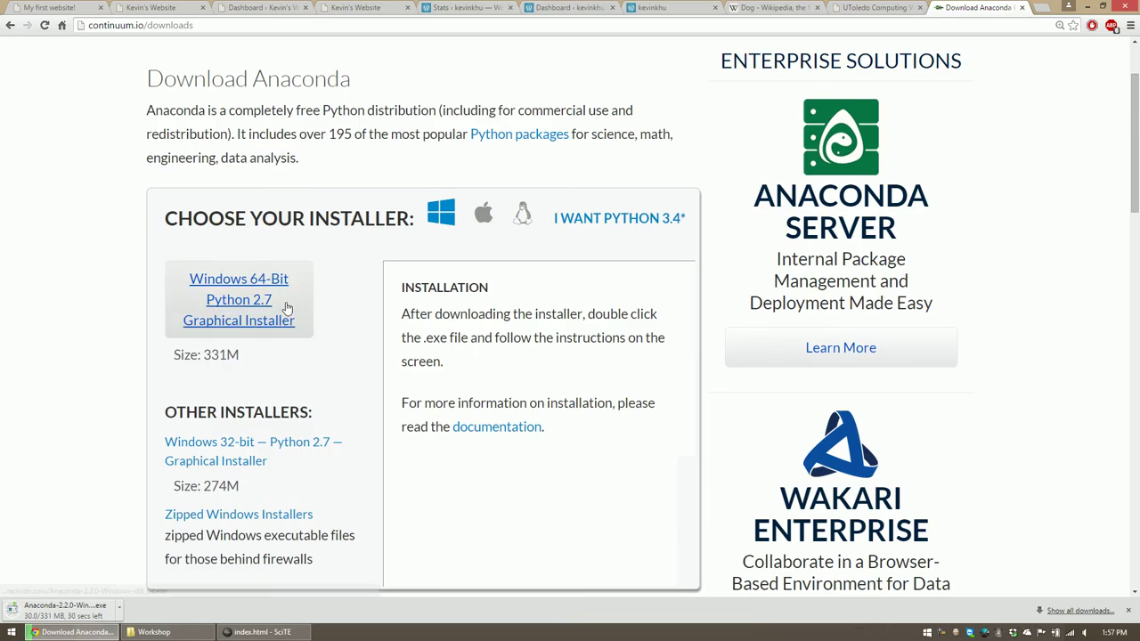
pyautogui.scroll(-2, 469, 261)
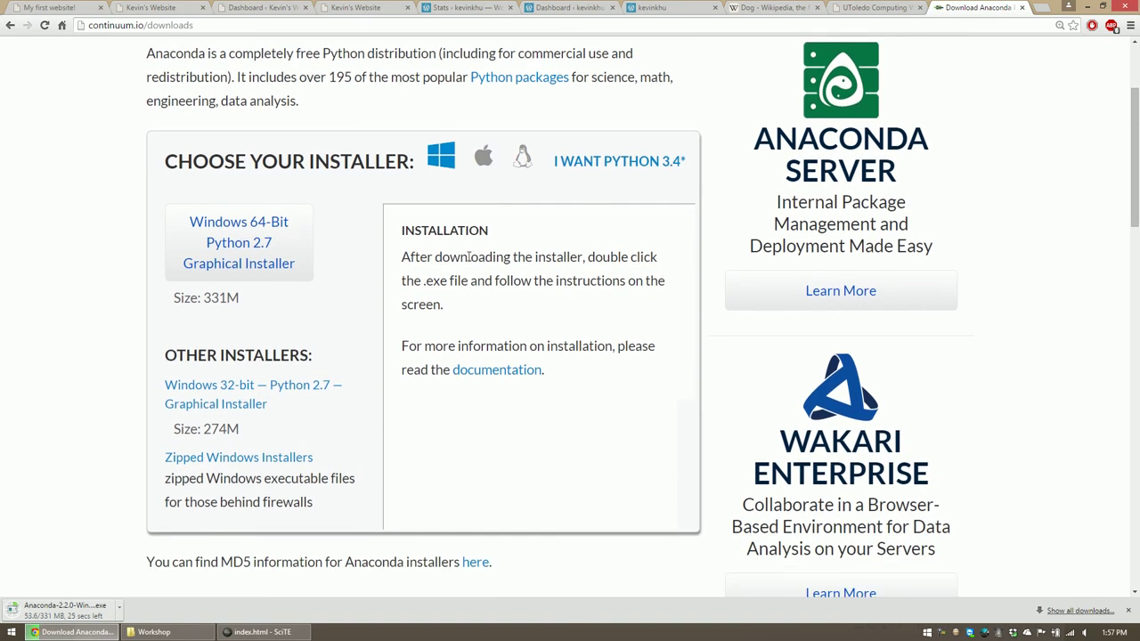
pyautogui.scroll(-1, 469, 259)
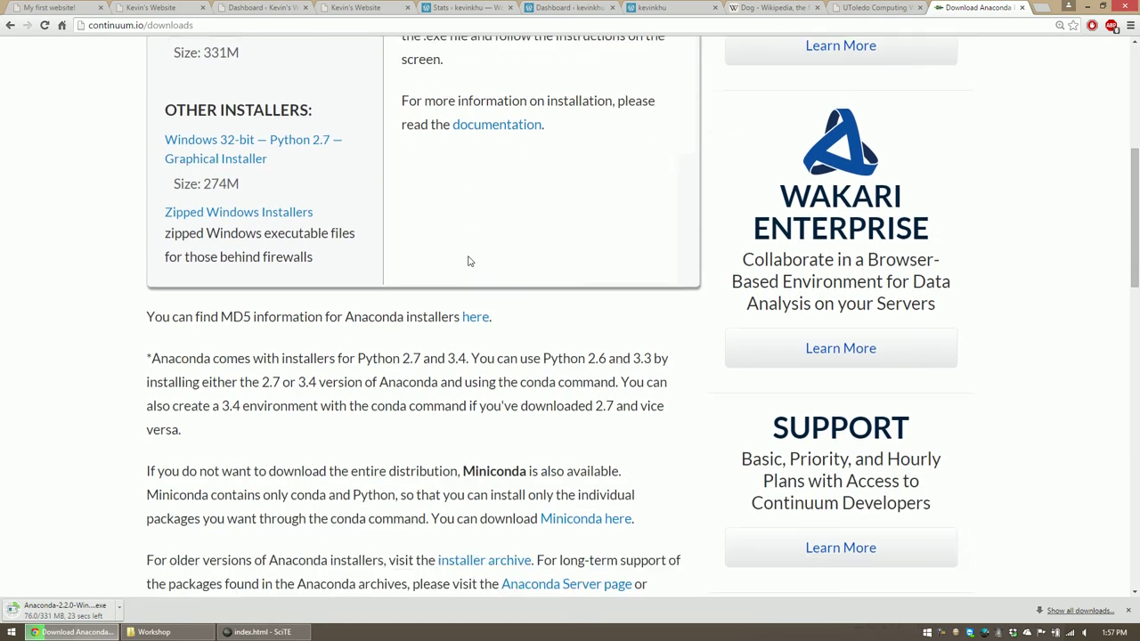
pyautogui.scroll(-2, 469, 261)
pyautogui.scroll(-1, 469, 261)
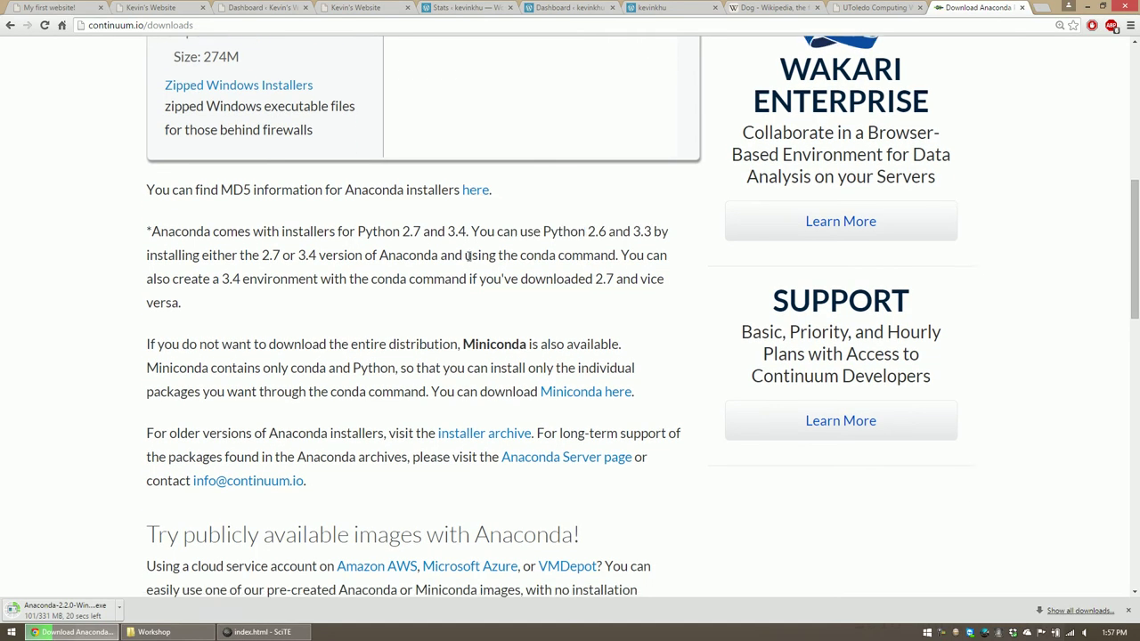
pyautogui.scroll(-1, 469, 260)
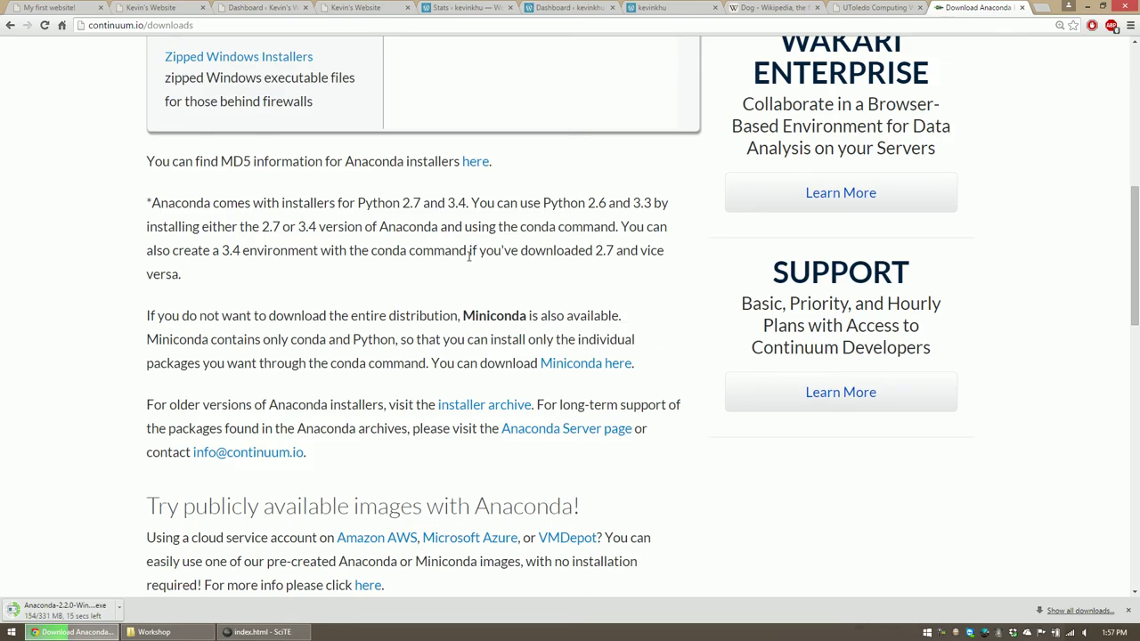
pyautogui.scroll(5, 469, 256)
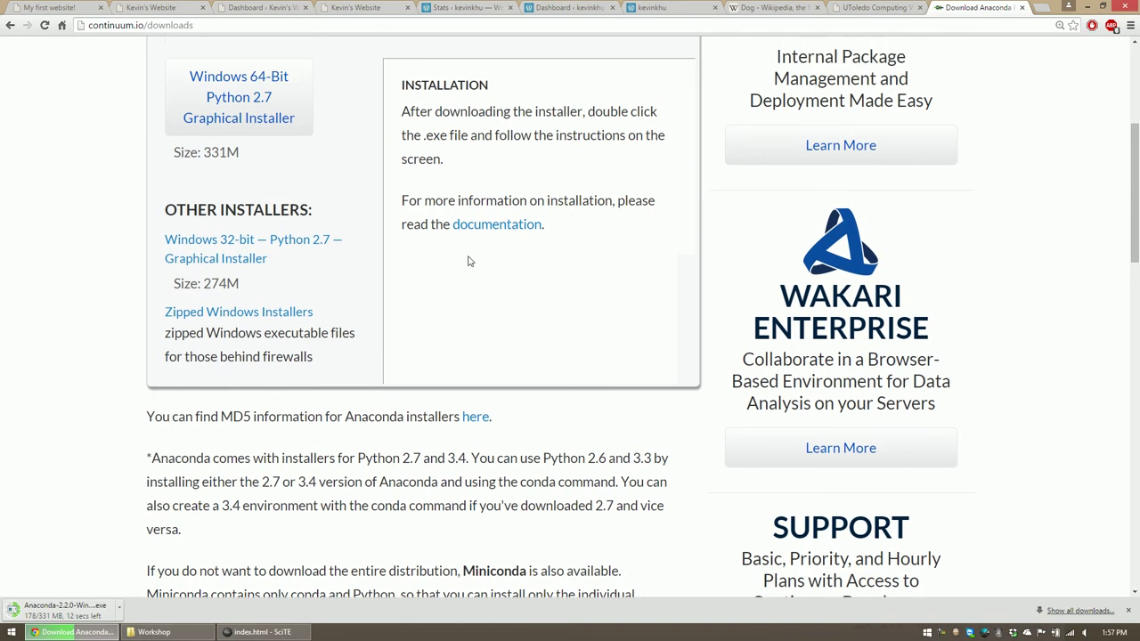
pyautogui.scroll(2, 469, 261)
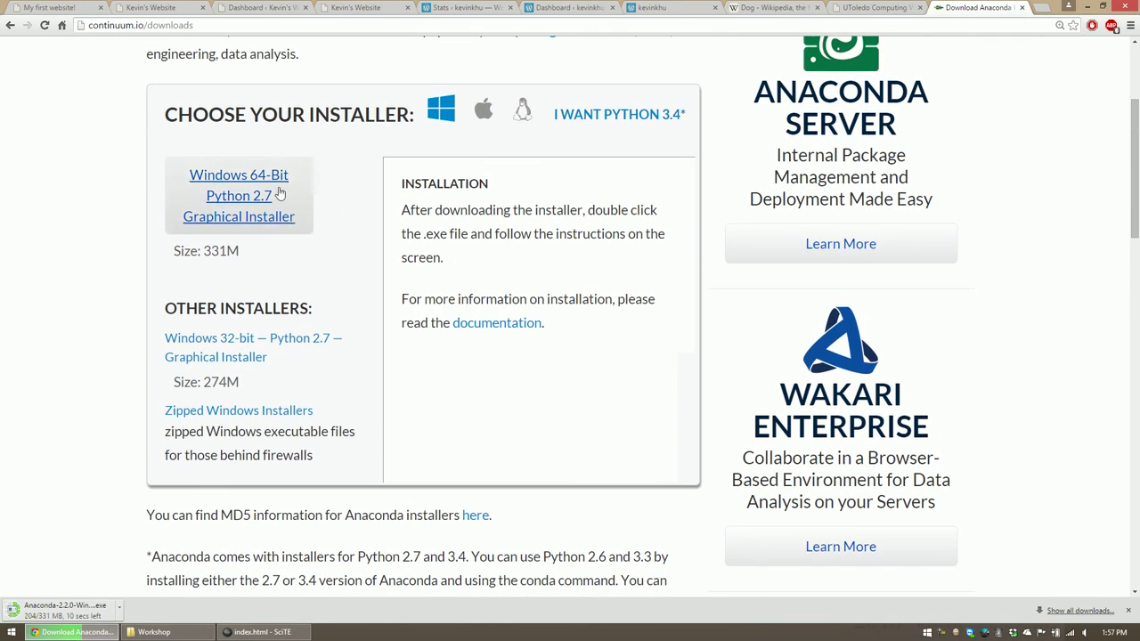
# Download the Windows 64-Bit Python 3.4 installer, skim the installation docs, and reselect Python 3.4
pyautogui.click(616, 116)
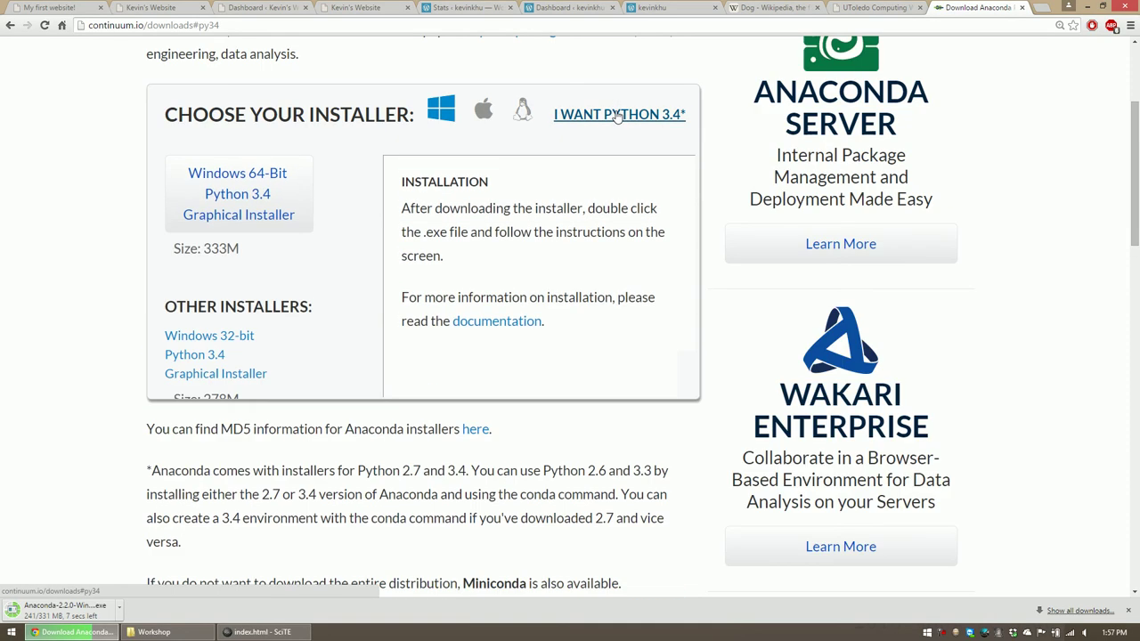
pyautogui.click(265, 189)
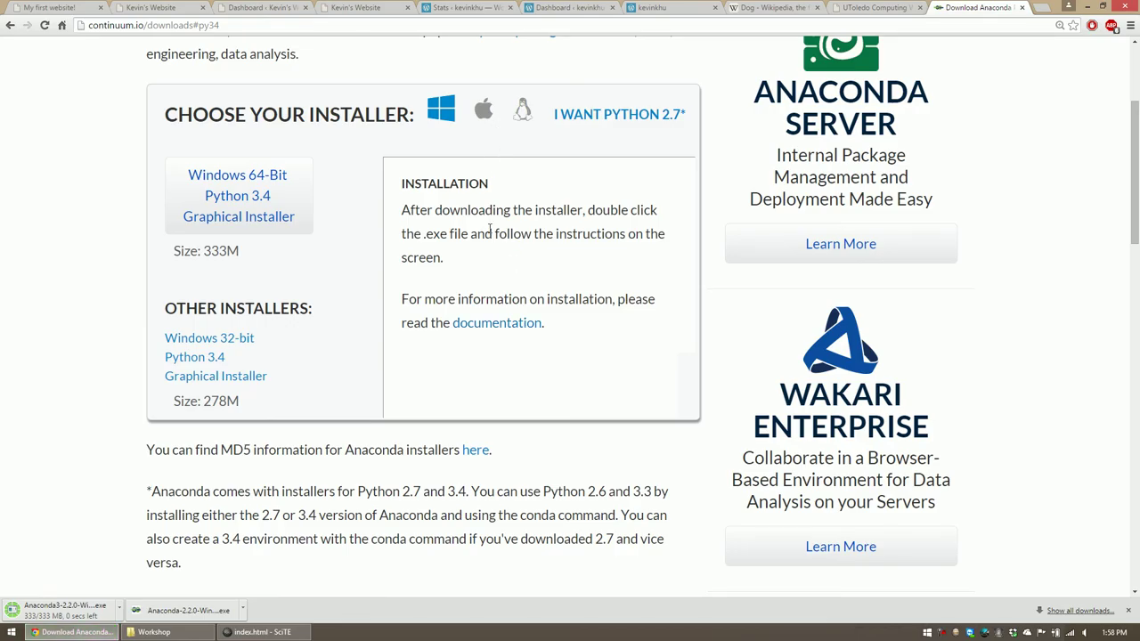
pyautogui.click(497, 326)
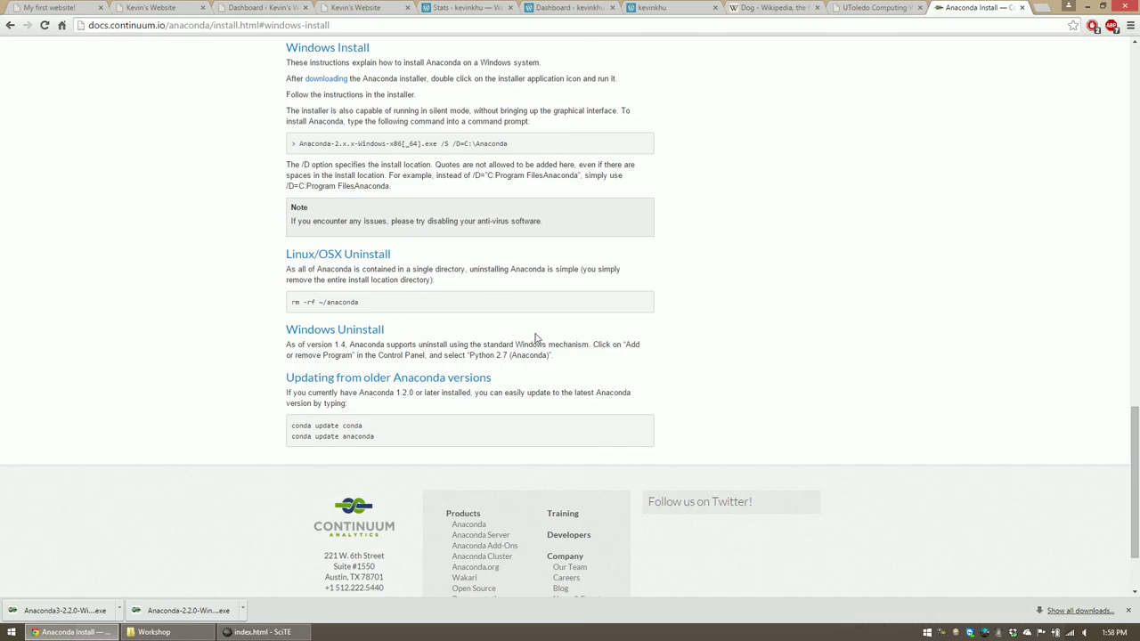
pyautogui.hotkey('ctrl', '+')
pyautogui.hotkey('ctrl', '+')
pyautogui.hotkey('ctrl', '+')
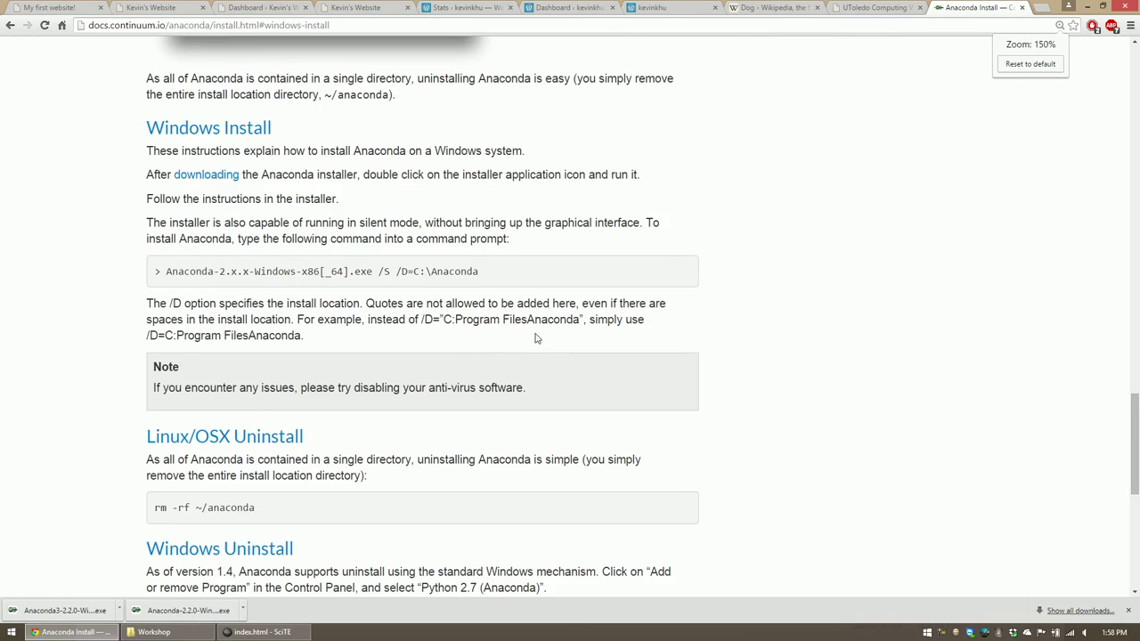
pyautogui.scroll(-3, 535, 240)
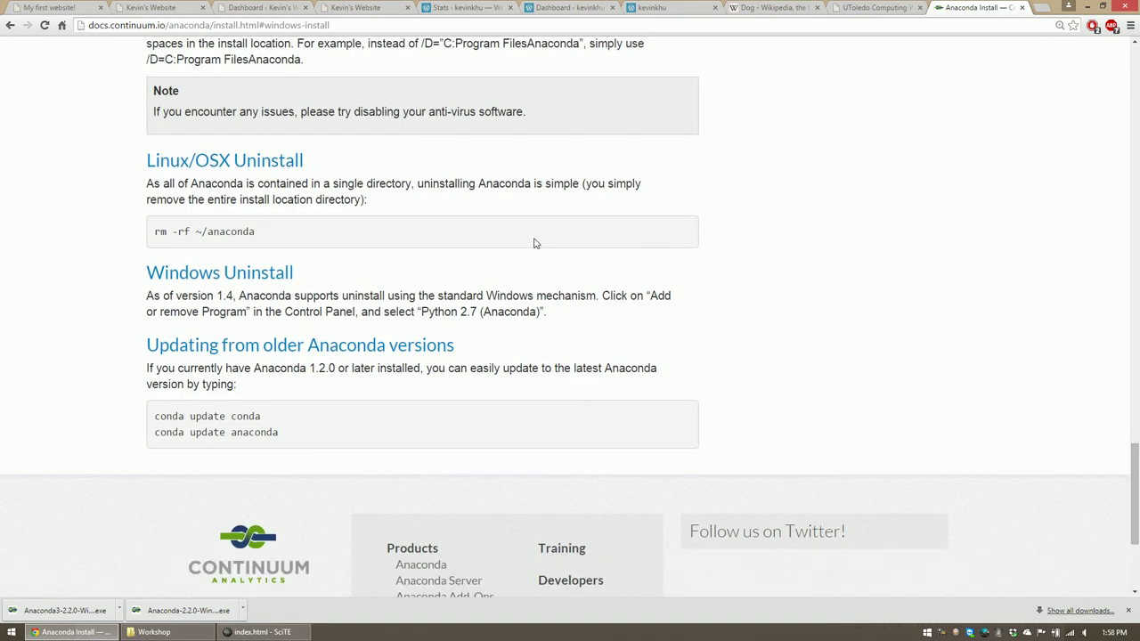
pyautogui.scroll(7, 534, 242)
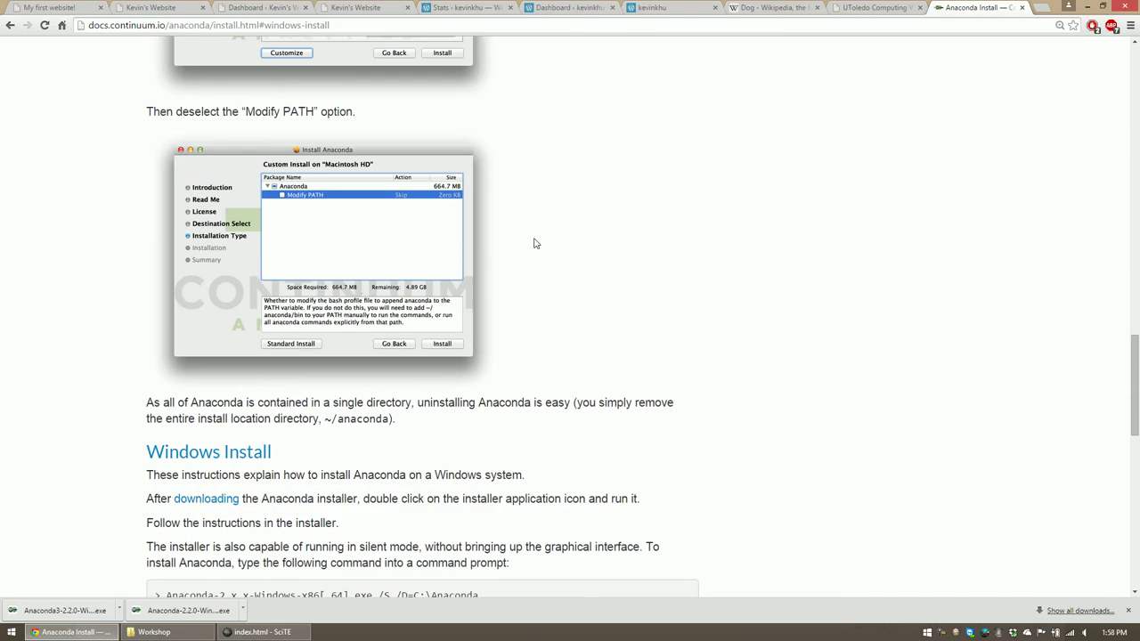
pyautogui.scroll(-1, 534, 243)
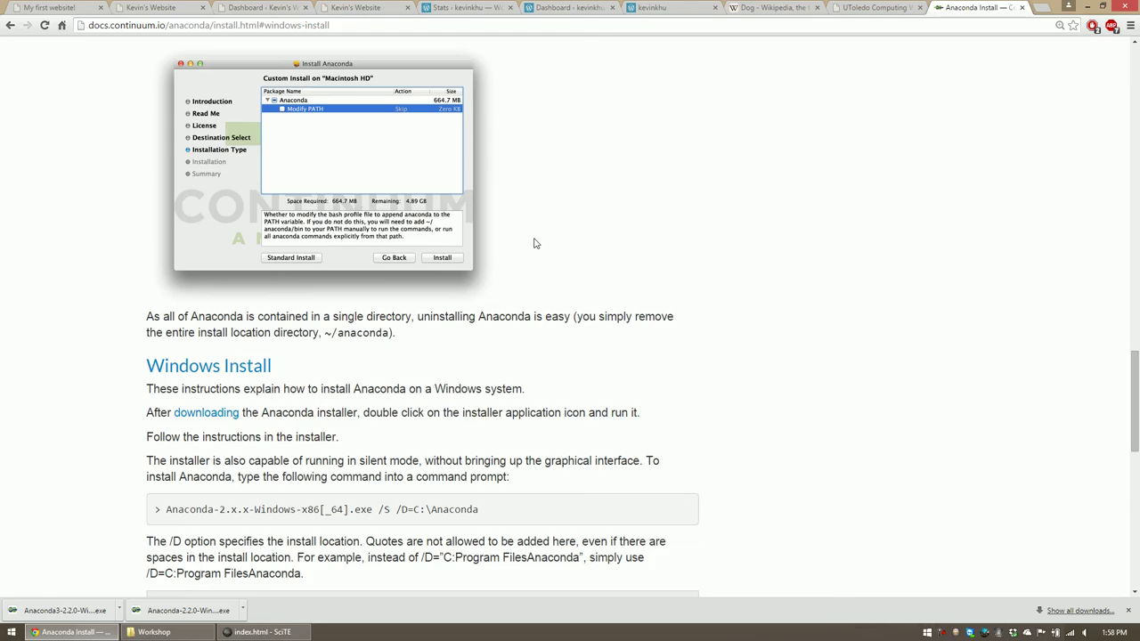
pyautogui.click(11, 25)
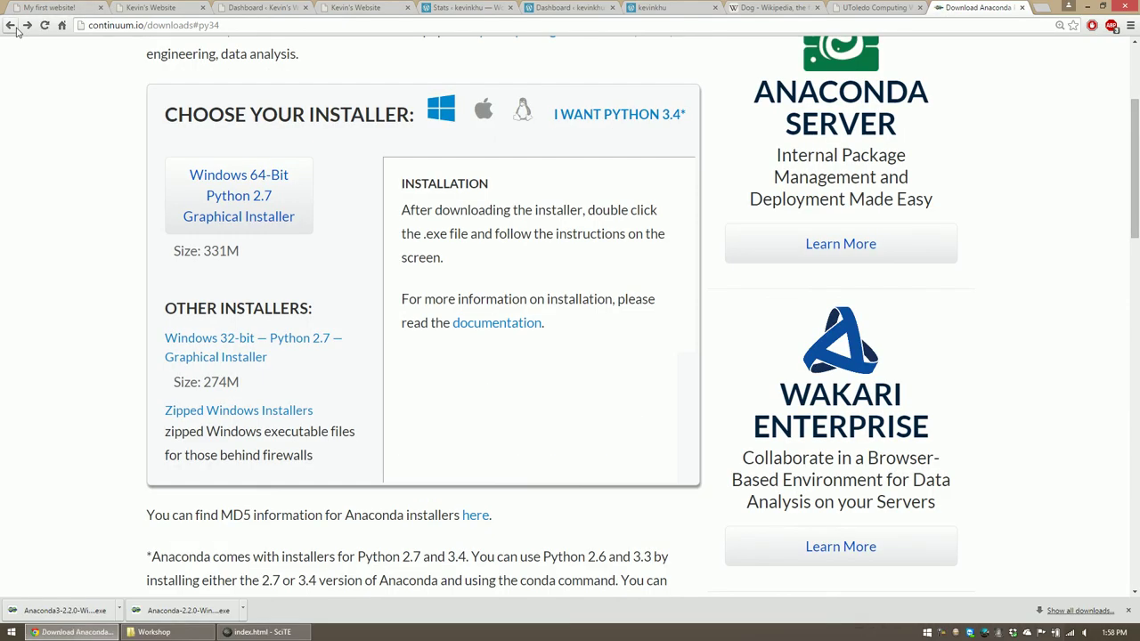
pyautogui.click(618, 114)
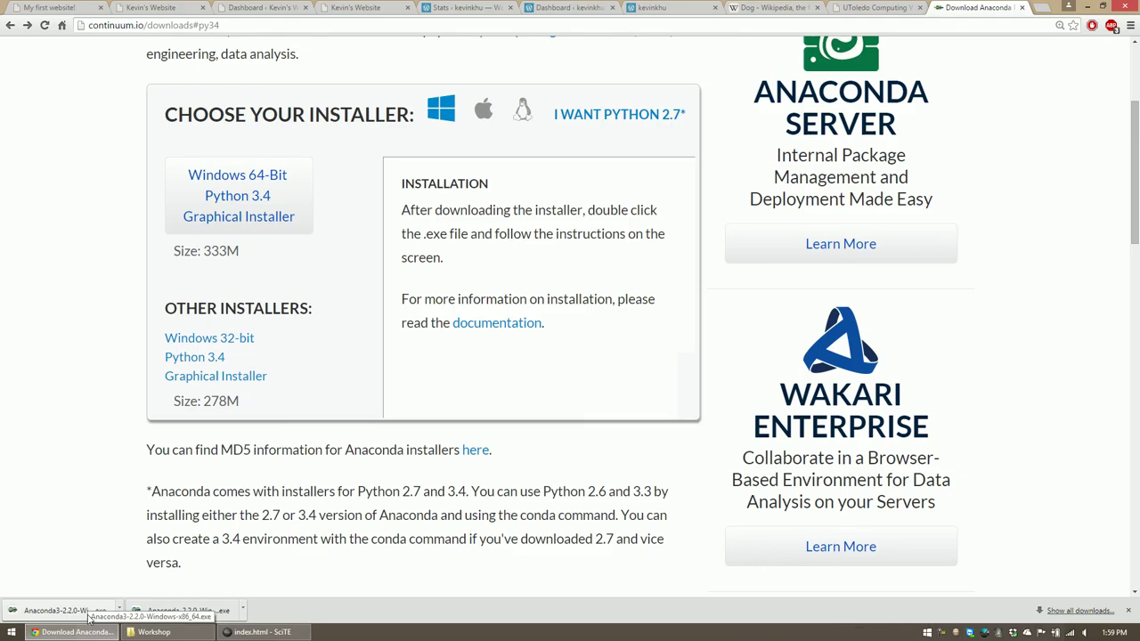
# Google the lecturer's username plus 'python' and open the scientific-python-lectures GitHub result
pyautogui.click(899, 24)
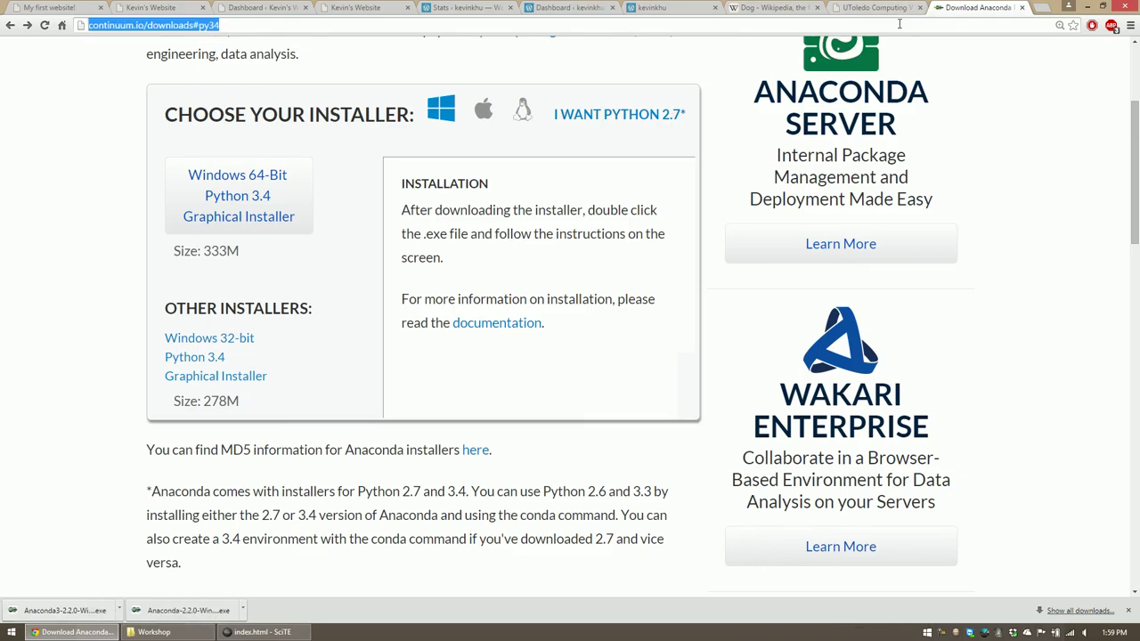
pyautogui.write('jr')
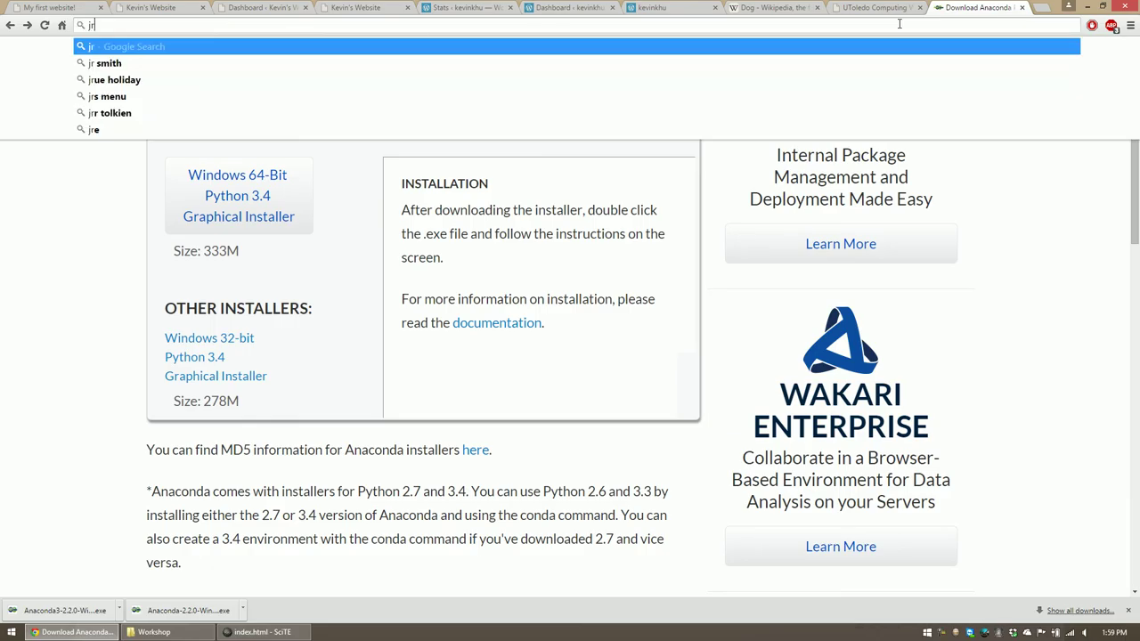
pyautogui.write(' johan')
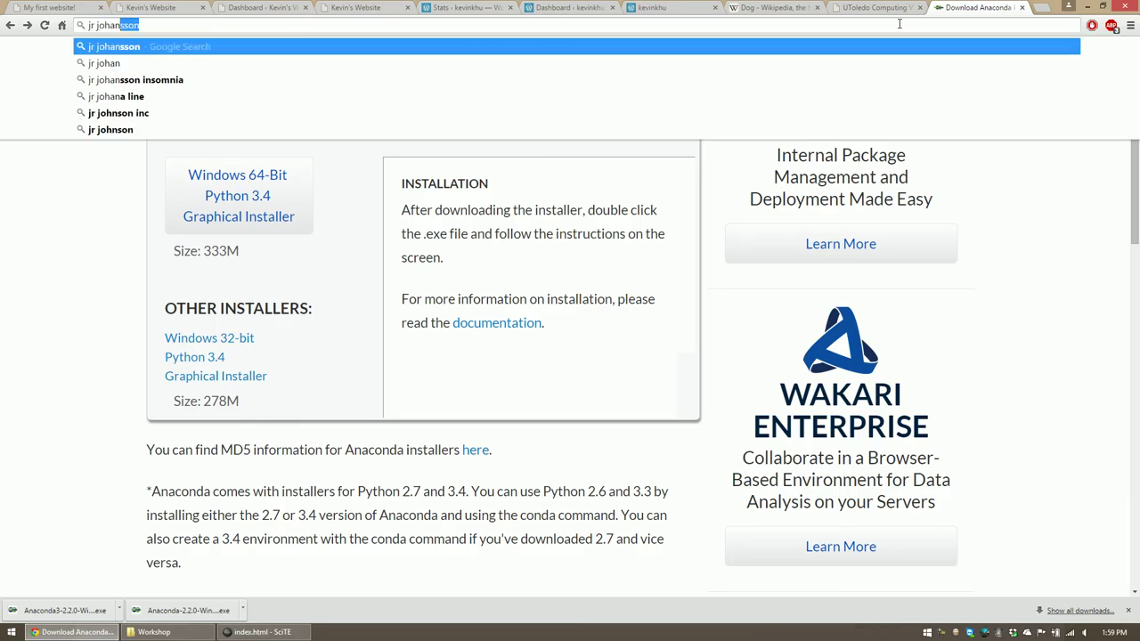
pyautogui.write('sson')
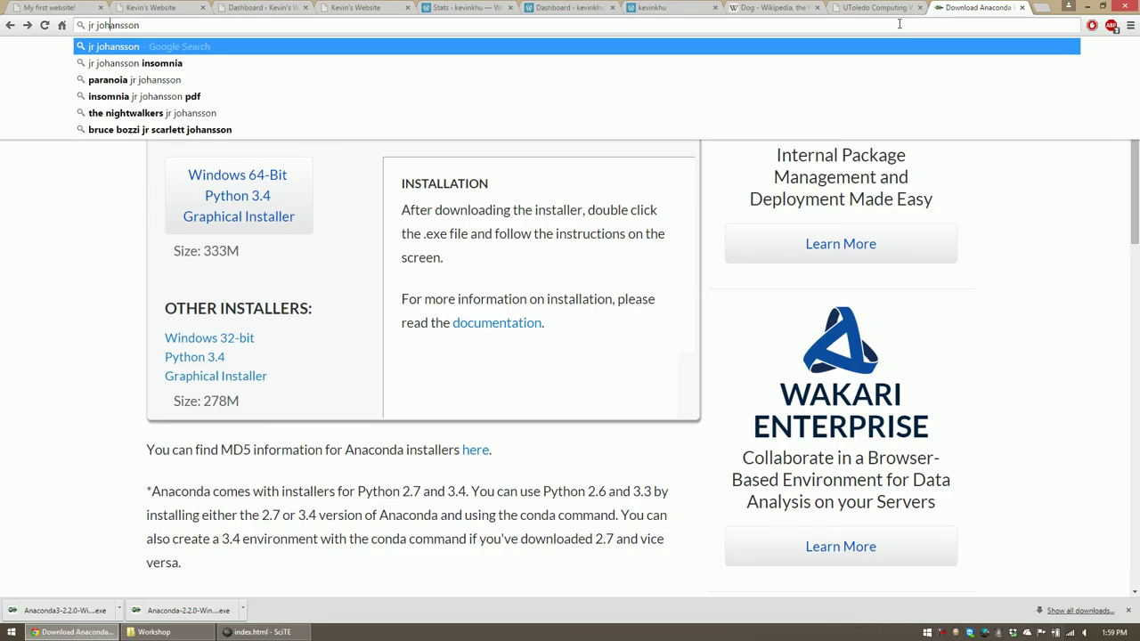
pyautogui.press('BackSpace')
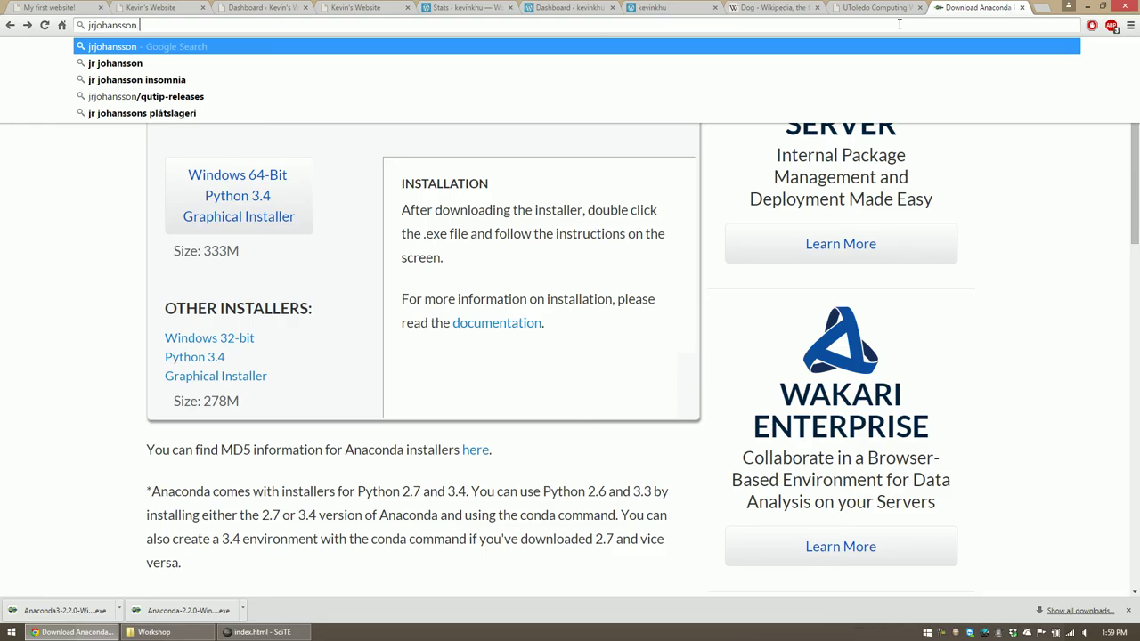
pyautogui.write('python')
pyautogui.press('Return')
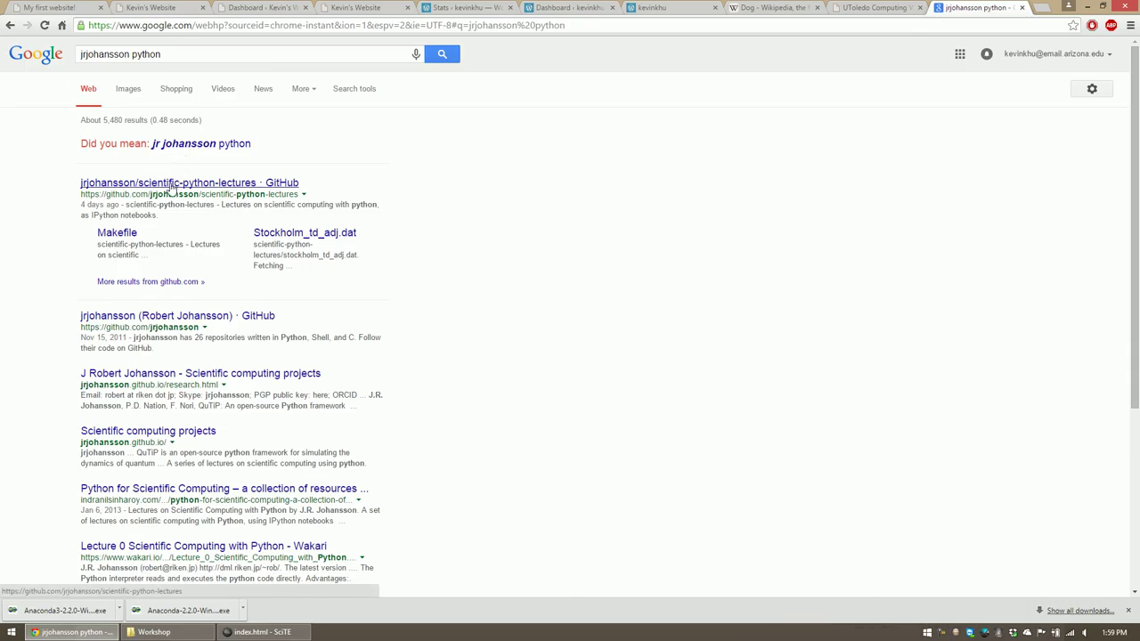
pyautogui.click(171, 188)
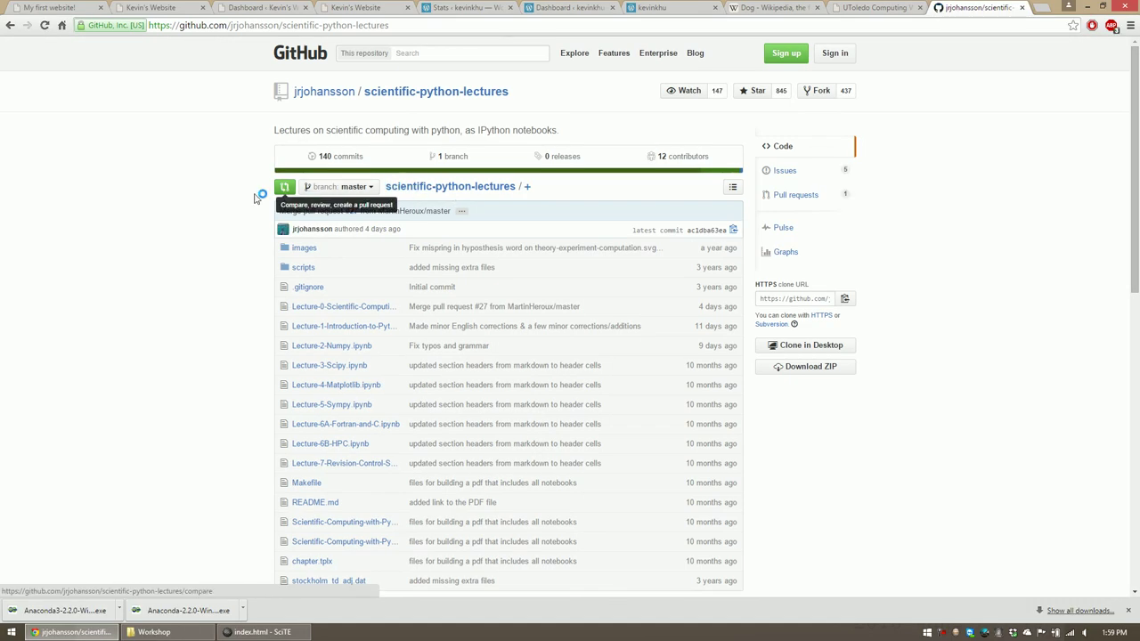
# Zoom the repository page and scroll to the README's 'Online read-only versions' links for Lectures 0-7
pyautogui.hotkey('ctrl', '+')
pyautogui.hotkey('ctrl', '+')
pyautogui.hotkey('ctrl', '+')
pyautogui.hotkey('ctrl', '+')
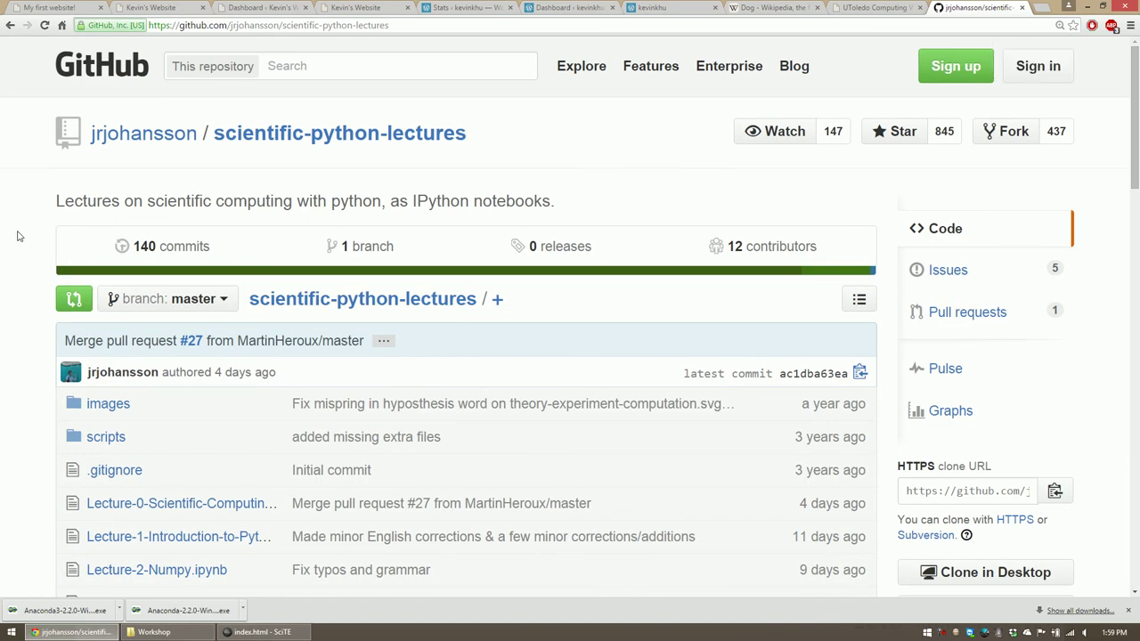
pyautogui.scroll(-4, 17, 236)
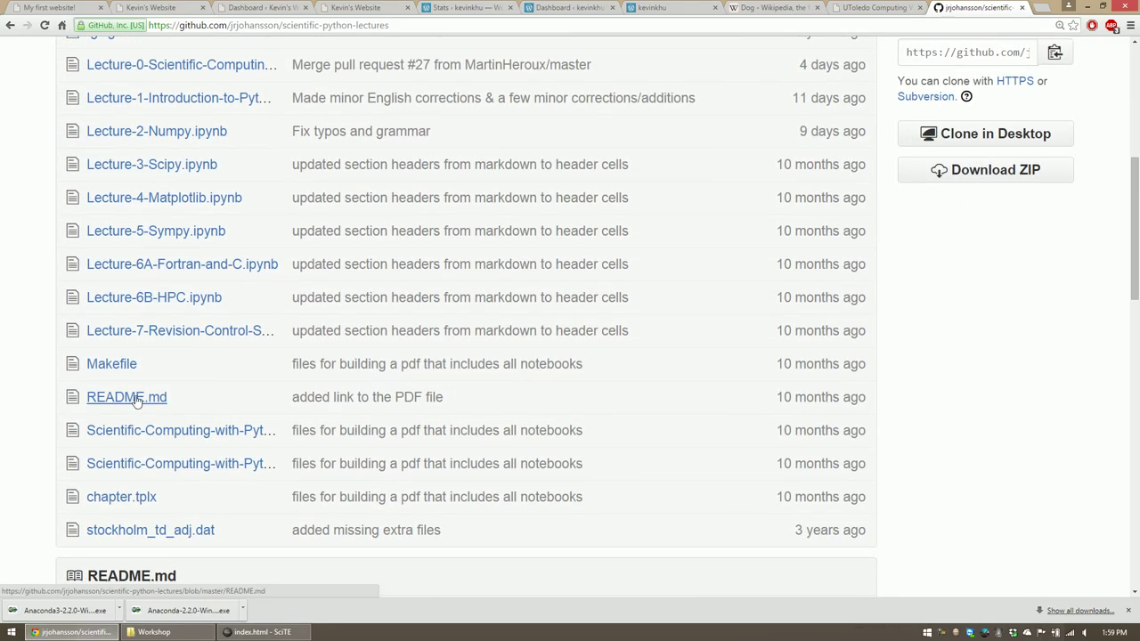
pyautogui.click(137, 398)
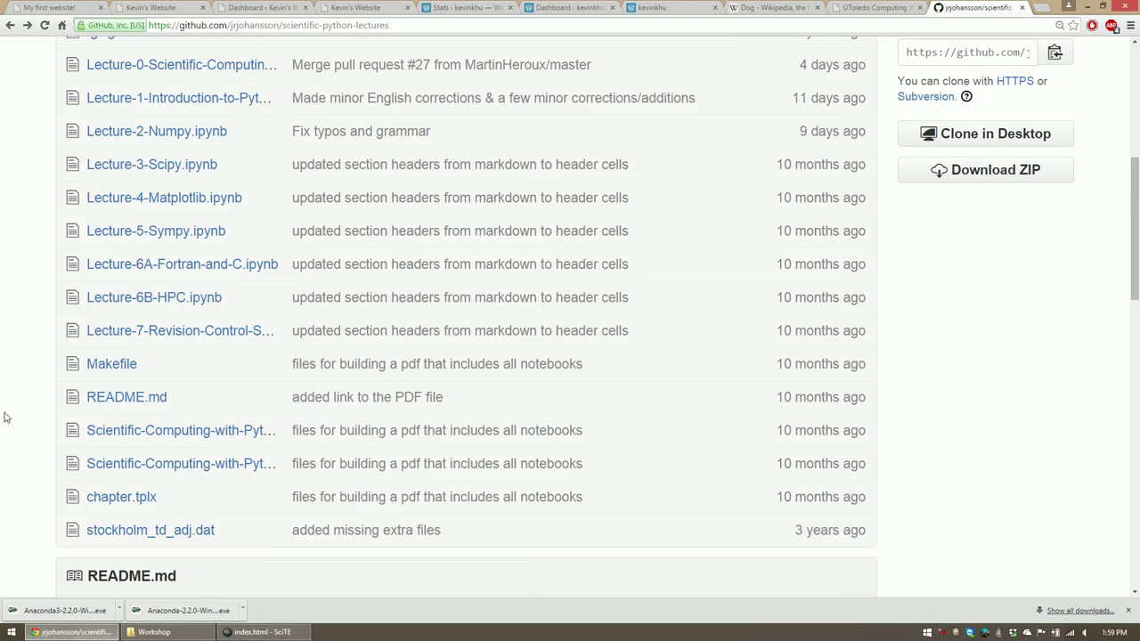
pyautogui.scroll(-5, 7, 419)
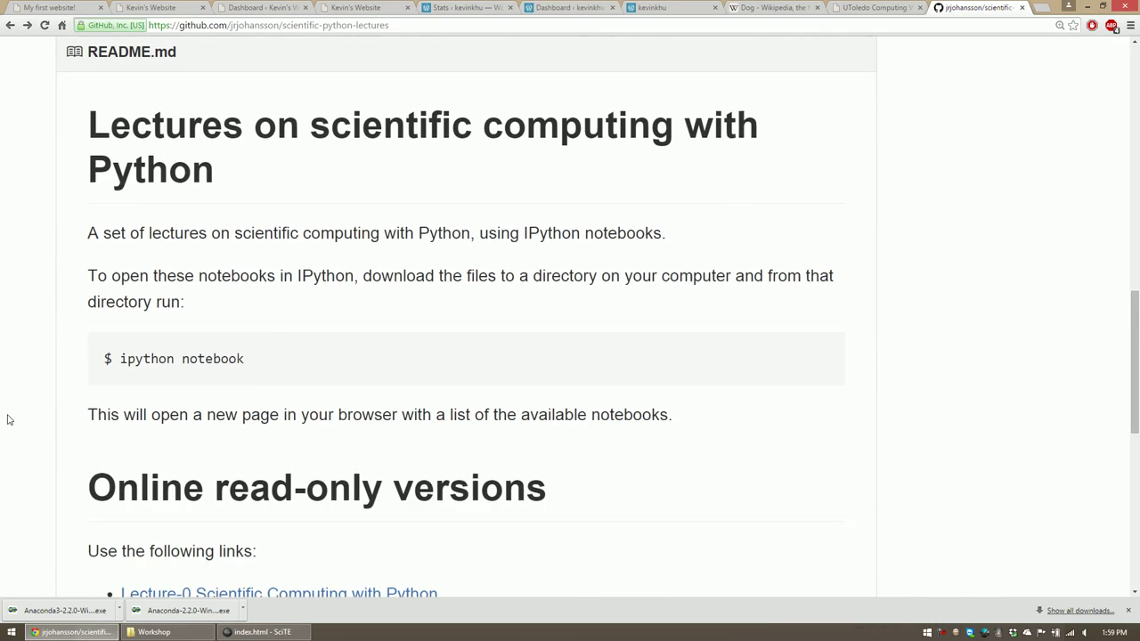
pyautogui.scroll(-4, 7, 419)
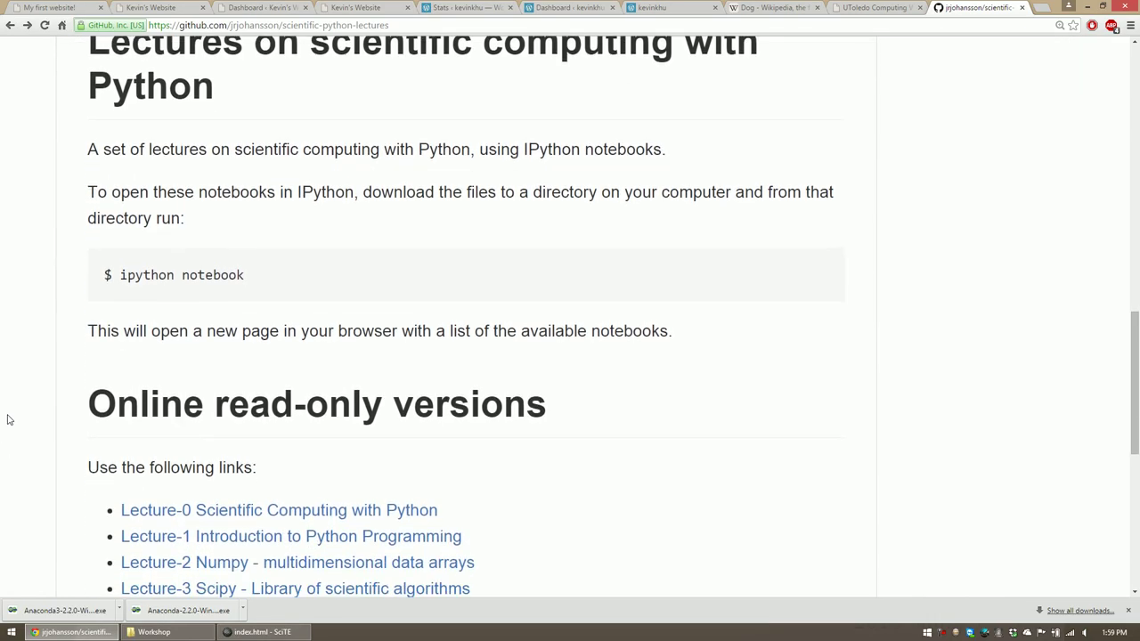
pyautogui.scroll(-1, 7, 419)
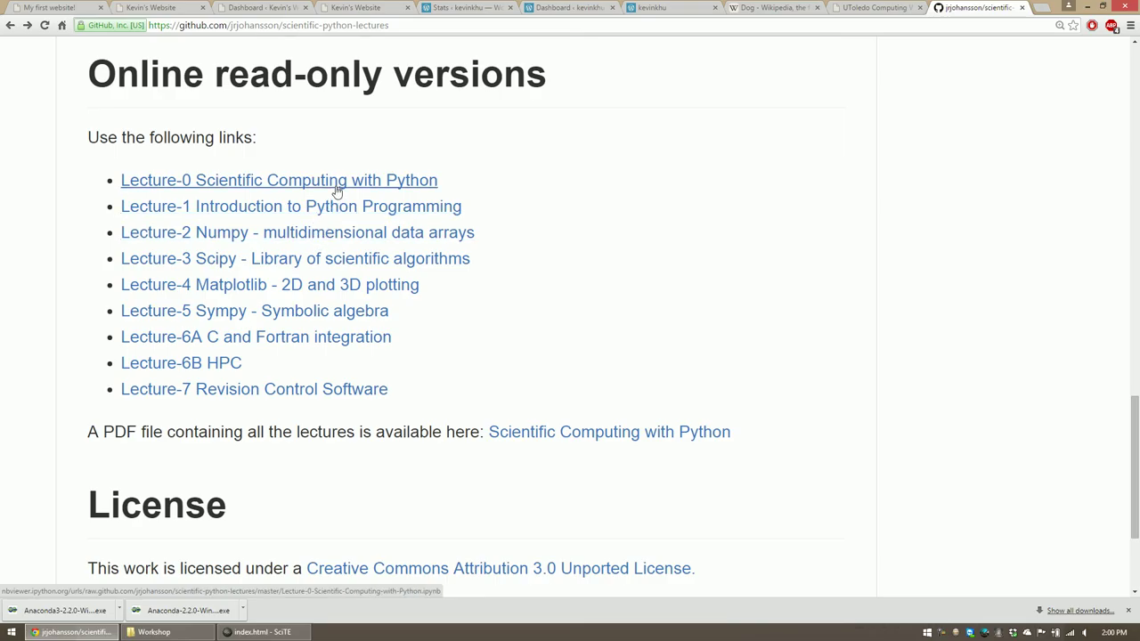
# Open Lecture-1 'Introduction to Python programming' at 200% zoom and read through it
pyautogui.click(366, 208)
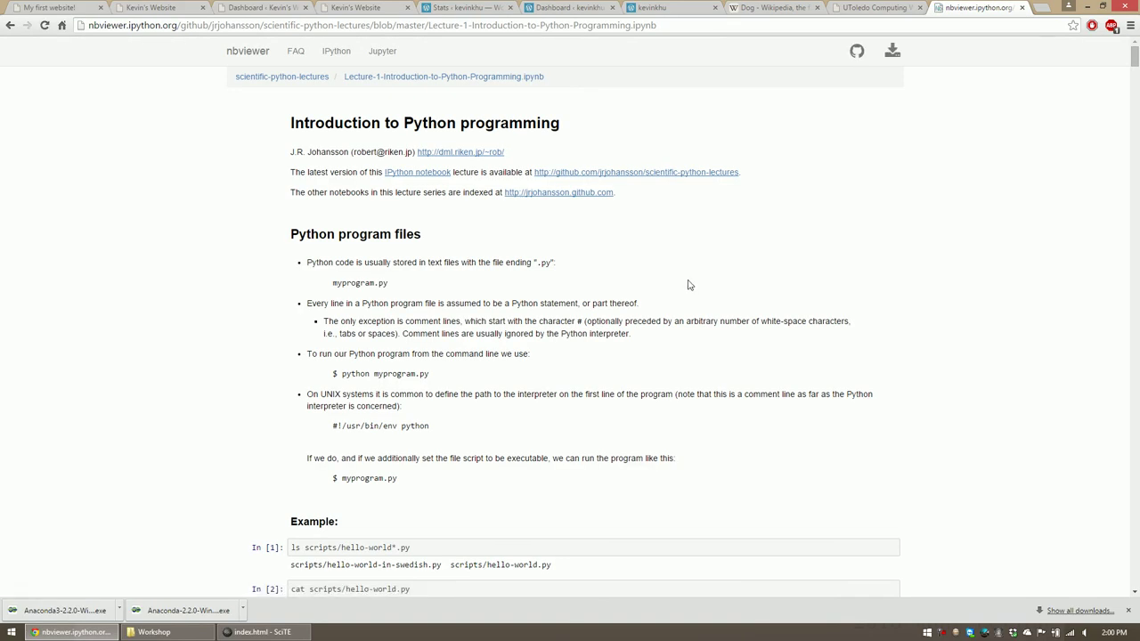
pyautogui.hotkey('ctrl', '+')
pyautogui.hotkey('ctrl', '+')
pyautogui.hotkey('ctrl', '+')
pyautogui.hotkey('ctrl', '+')
pyautogui.hotkey('ctrl', '+')
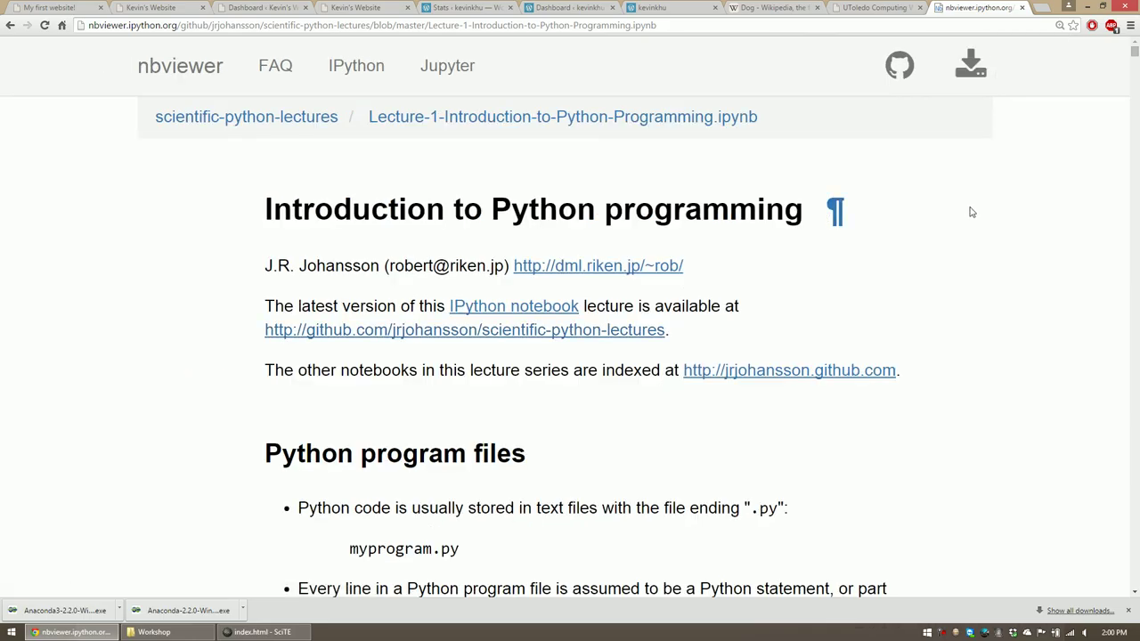
pyautogui.scroll(-1, 970, 212)
pyautogui.scroll(-2, 971, 212)
pyautogui.scroll(-1, 971, 212)
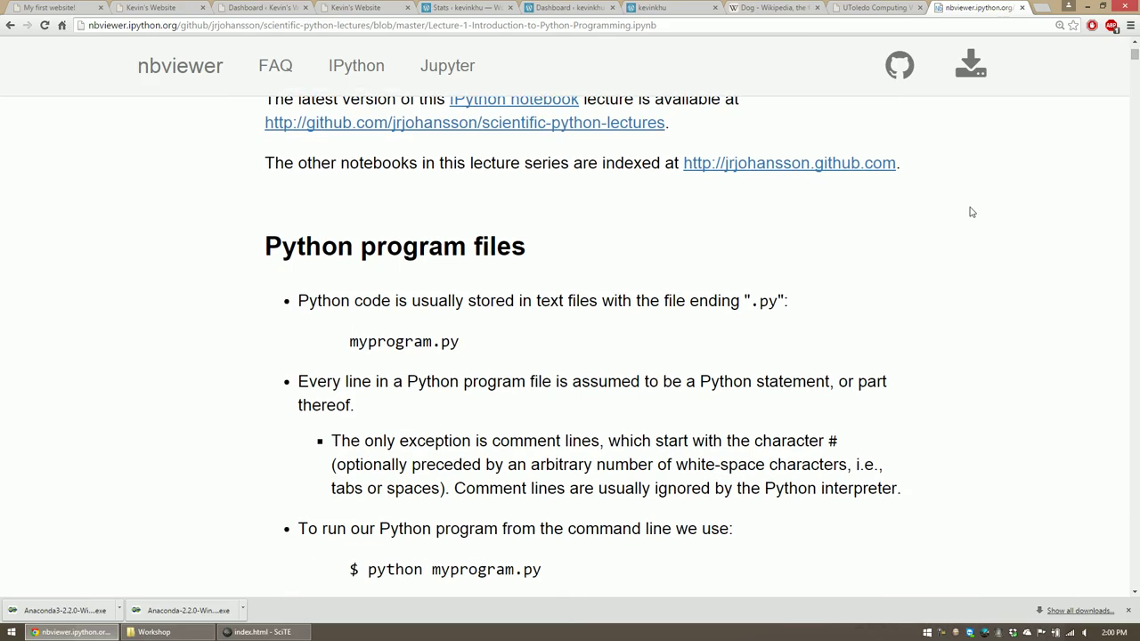
pyautogui.scroll(-1, 971, 212)
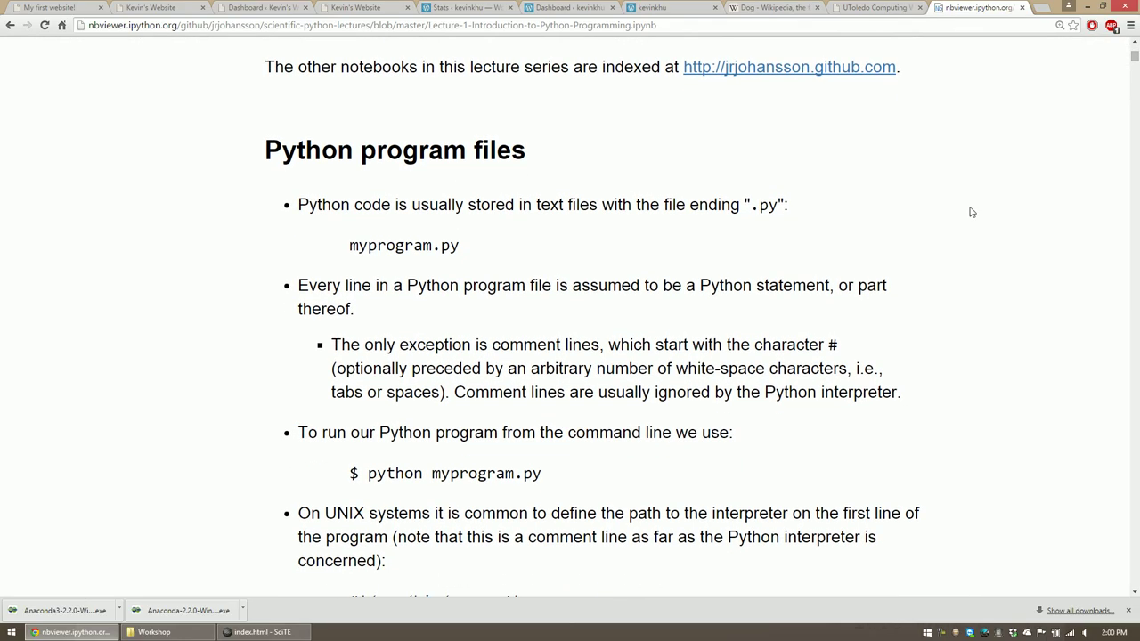
pyautogui.scroll(1, 970, 212)
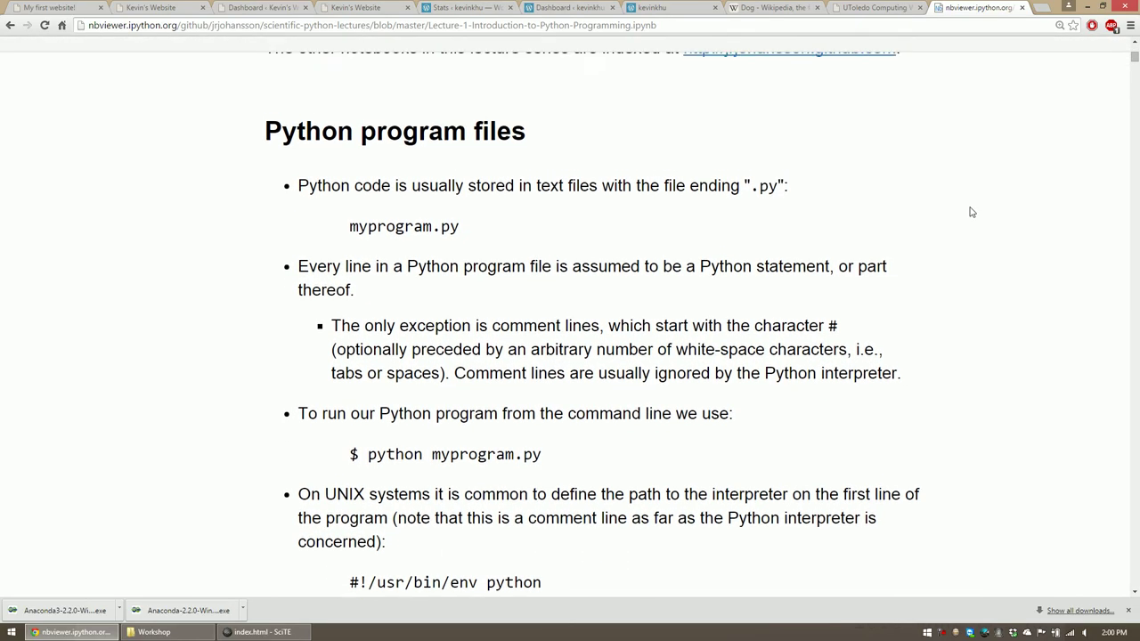
pyautogui.scroll(-1, 971, 212)
pyautogui.scroll(-2, 971, 212)
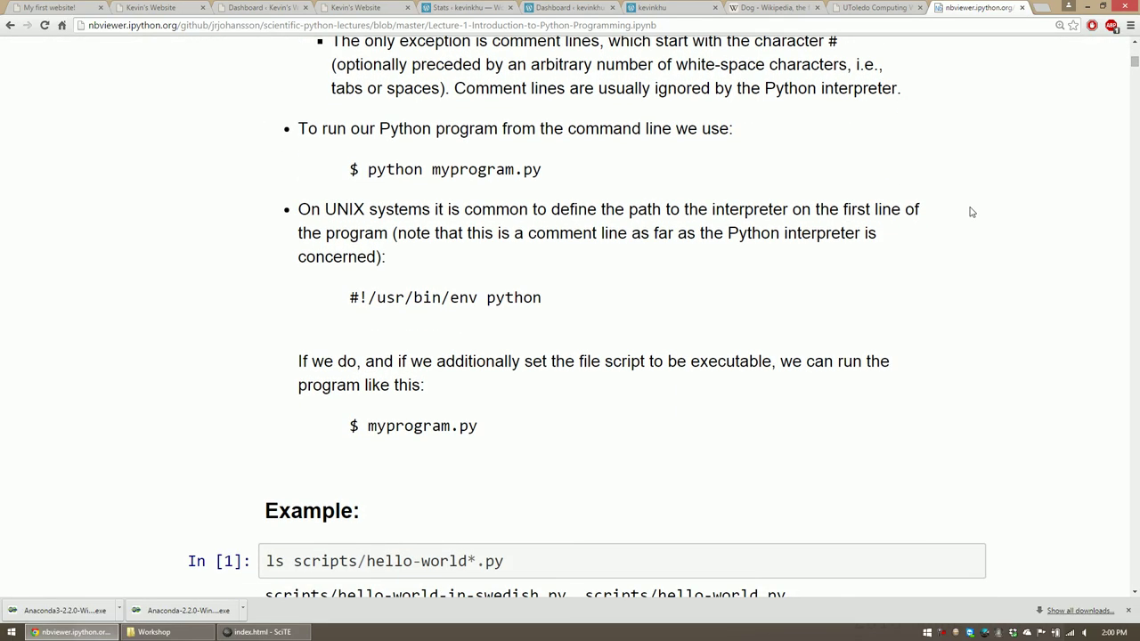
pyautogui.scroll(-1, 971, 212)
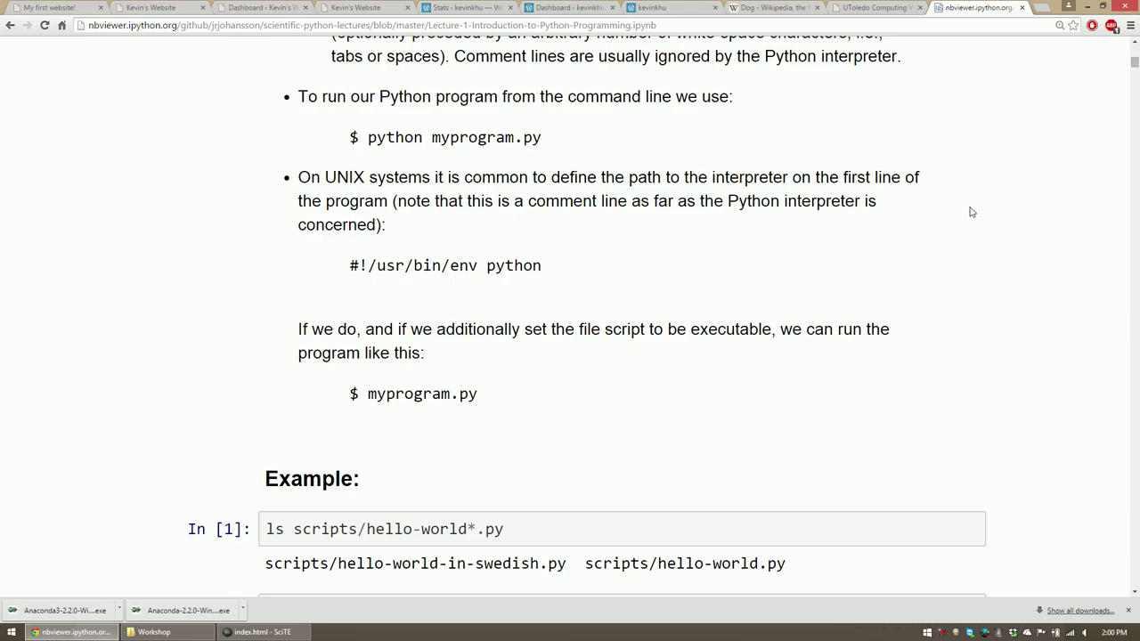
pyautogui.scroll(-2, 972, 212)
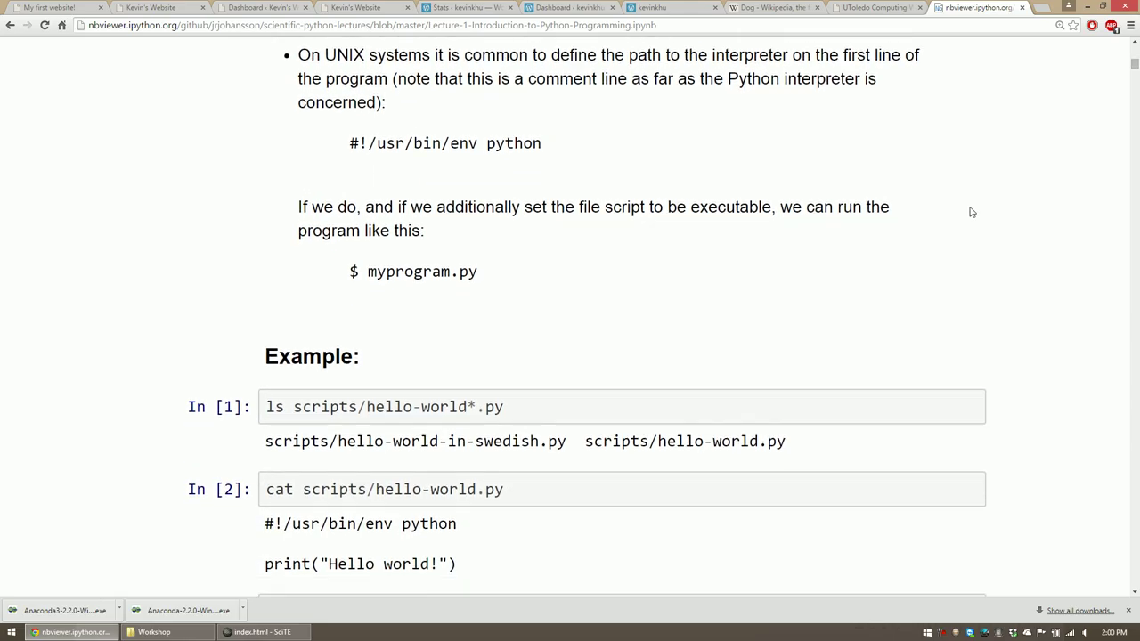
pyautogui.scroll(-1, 971, 212)
pyautogui.scroll(-1, 972, 212)
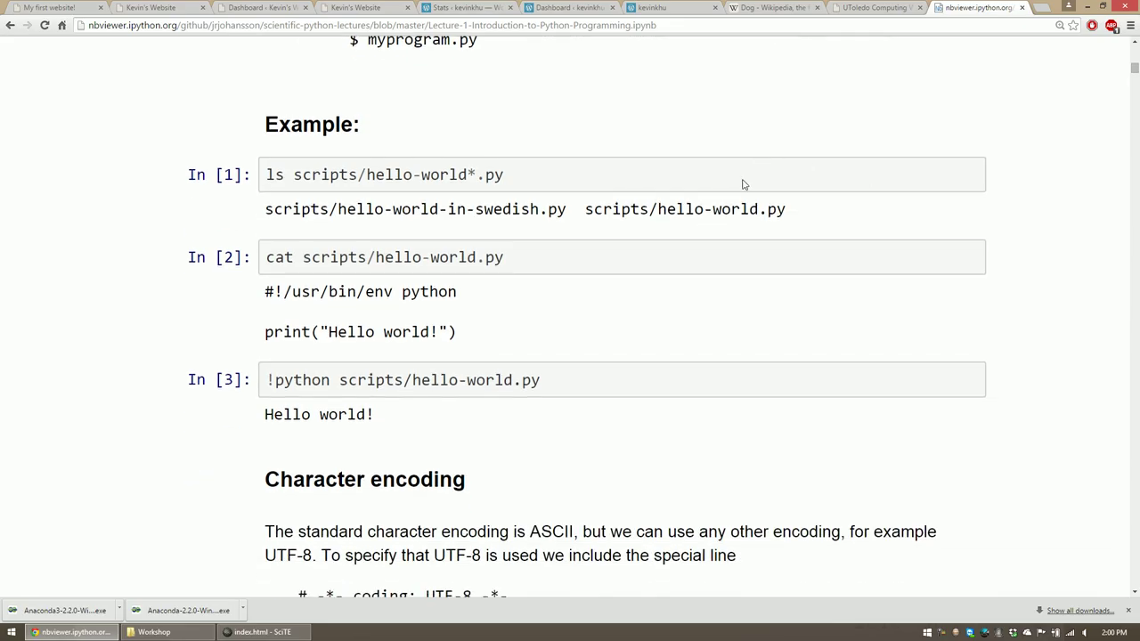
pyautogui.scroll(-1, 840, 129)
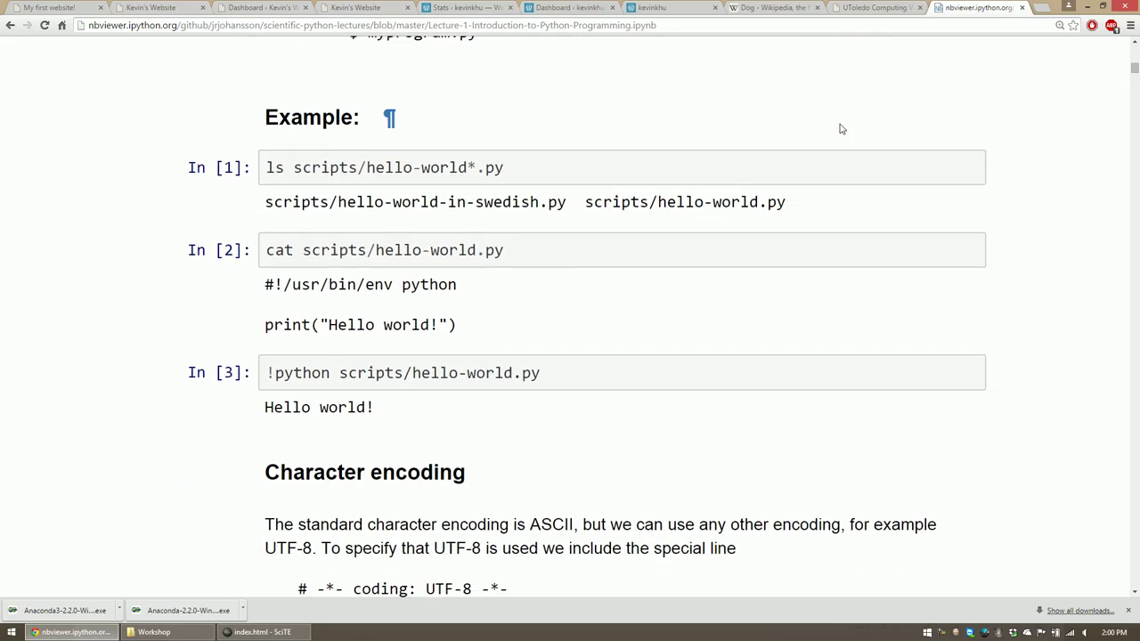
pyautogui.scroll(-2, 839, 129)
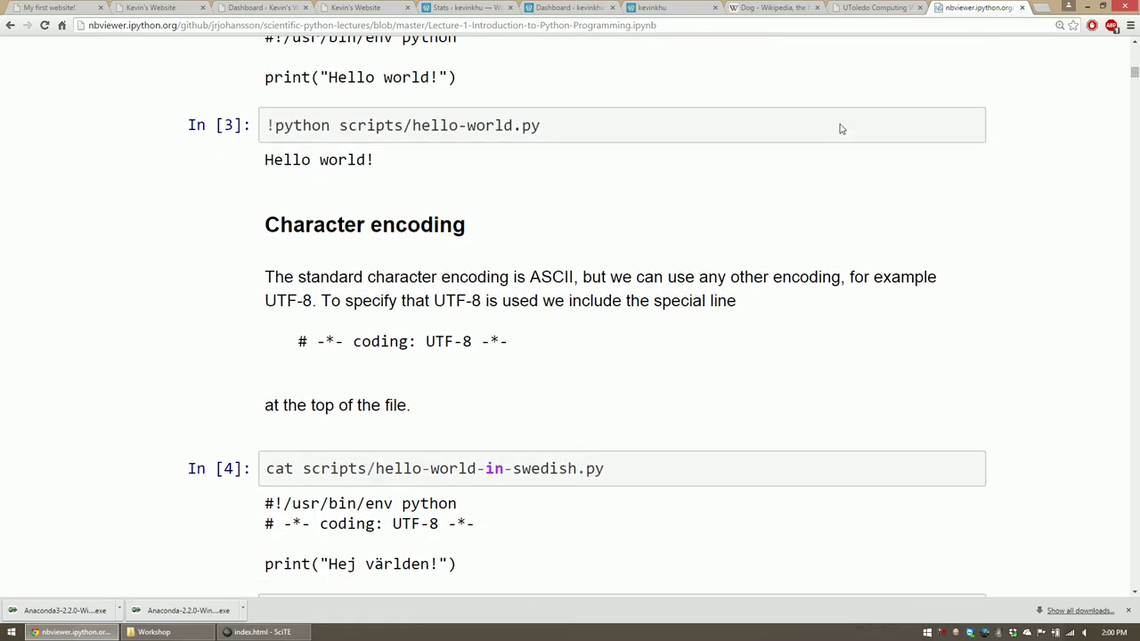
pyautogui.scroll(-1, 839, 129)
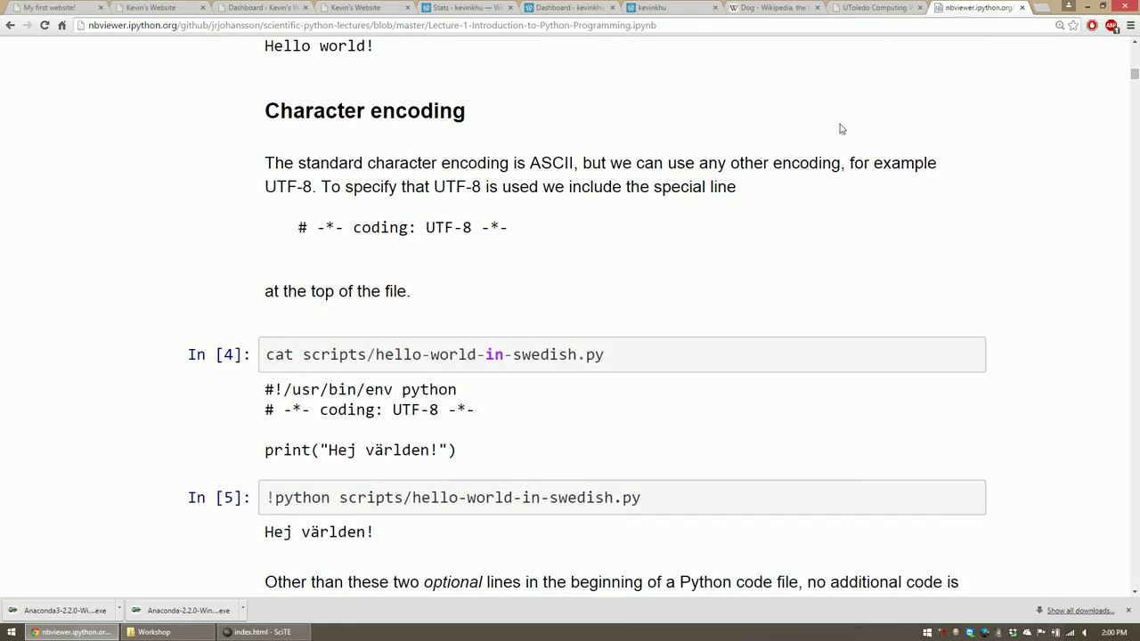
pyautogui.scroll(5, 839, 129)
pyautogui.scroll(9, 840, 129)
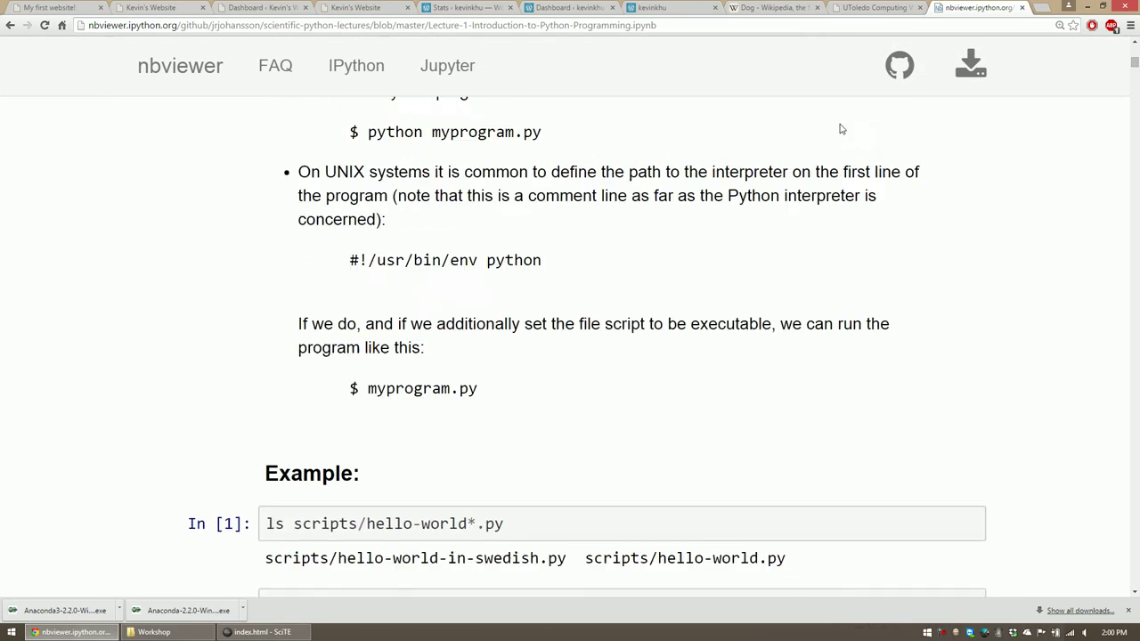
pyautogui.scroll(2, 840, 129)
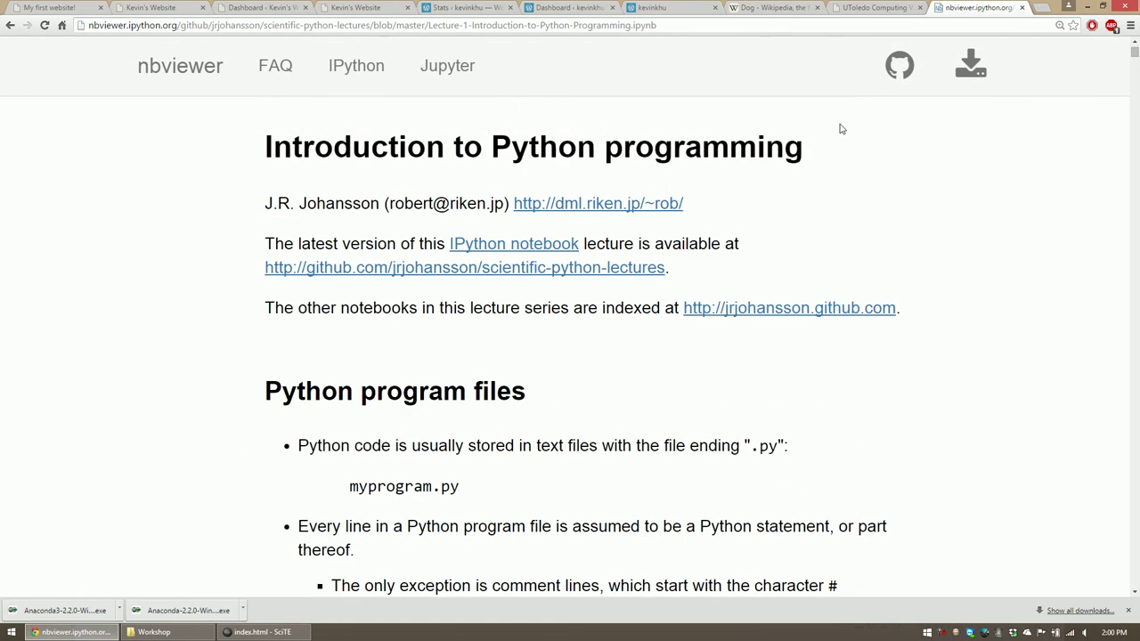
# Preview the Lecture-3 SciPy and Lecture-2 Numpy notebooks, returning to the lecture list after each
pyautogui.click(463, 329)
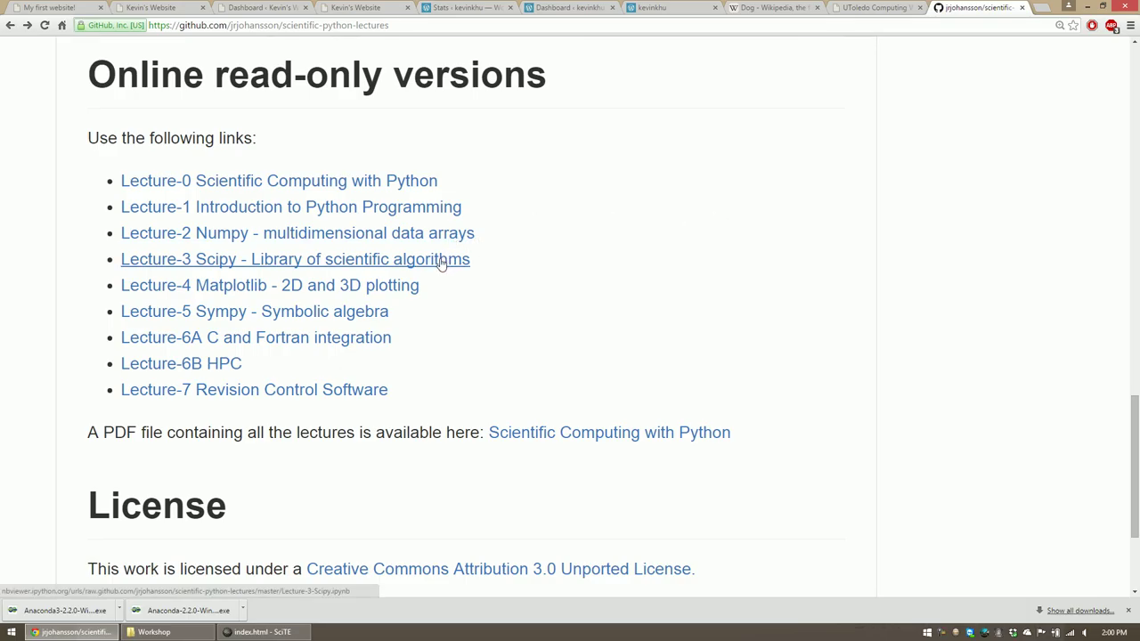
pyautogui.click(442, 263)
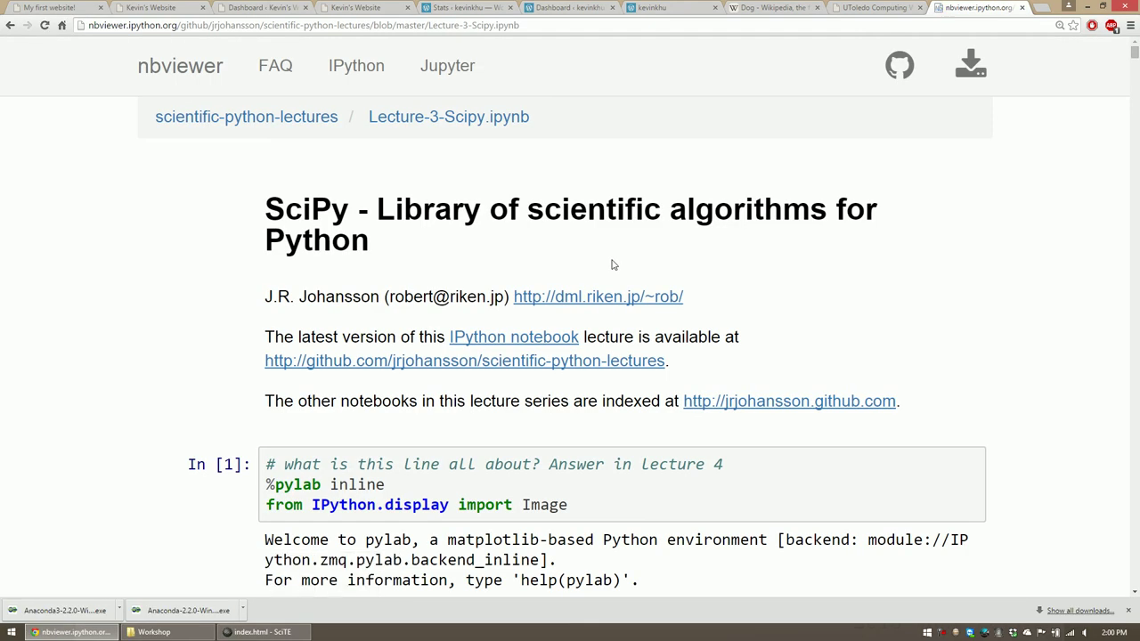
pyautogui.scroll(-3, 612, 264)
pyautogui.scroll(1, 611, 264)
pyautogui.scroll(1, 612, 264)
pyautogui.hotkey('alt', 'Left')
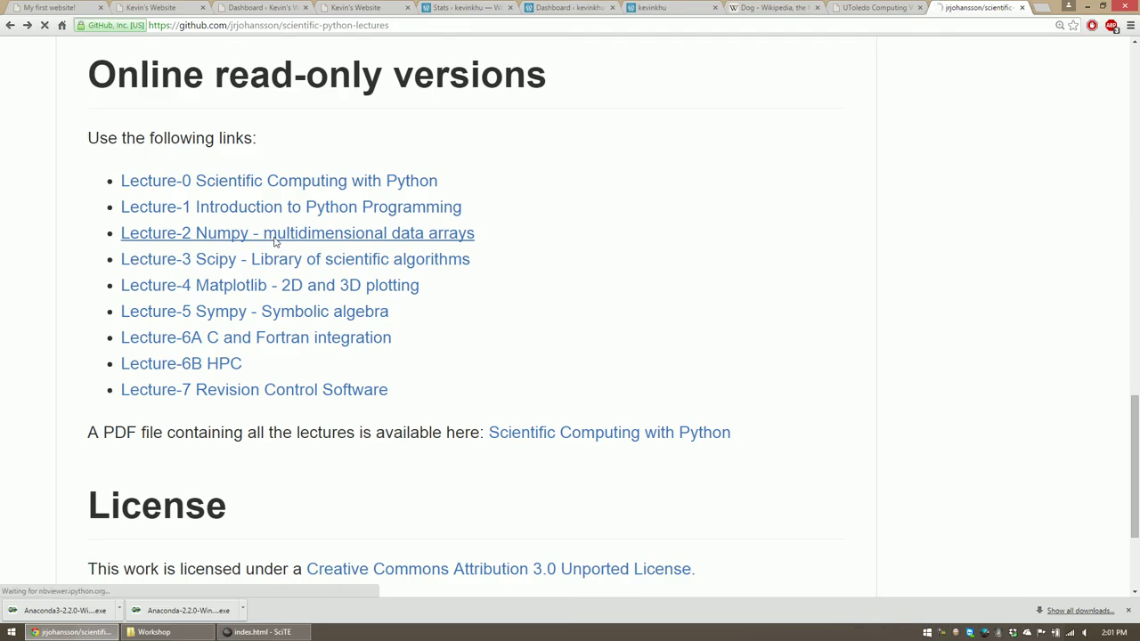
pyautogui.click(464, 265)
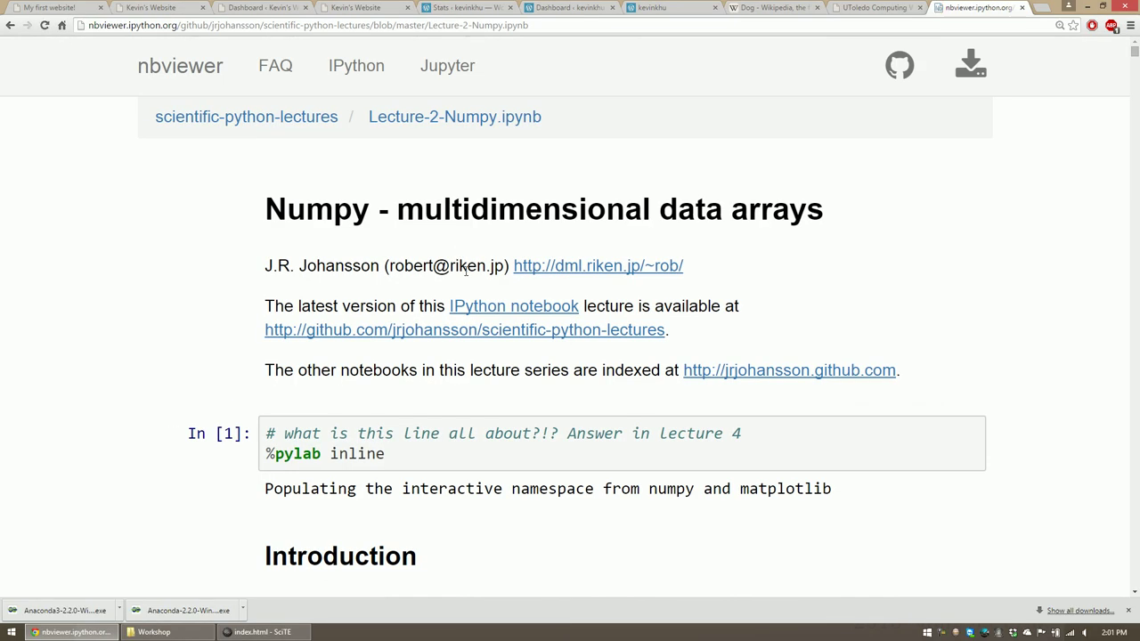
pyautogui.hotkey('alt', 'Left')
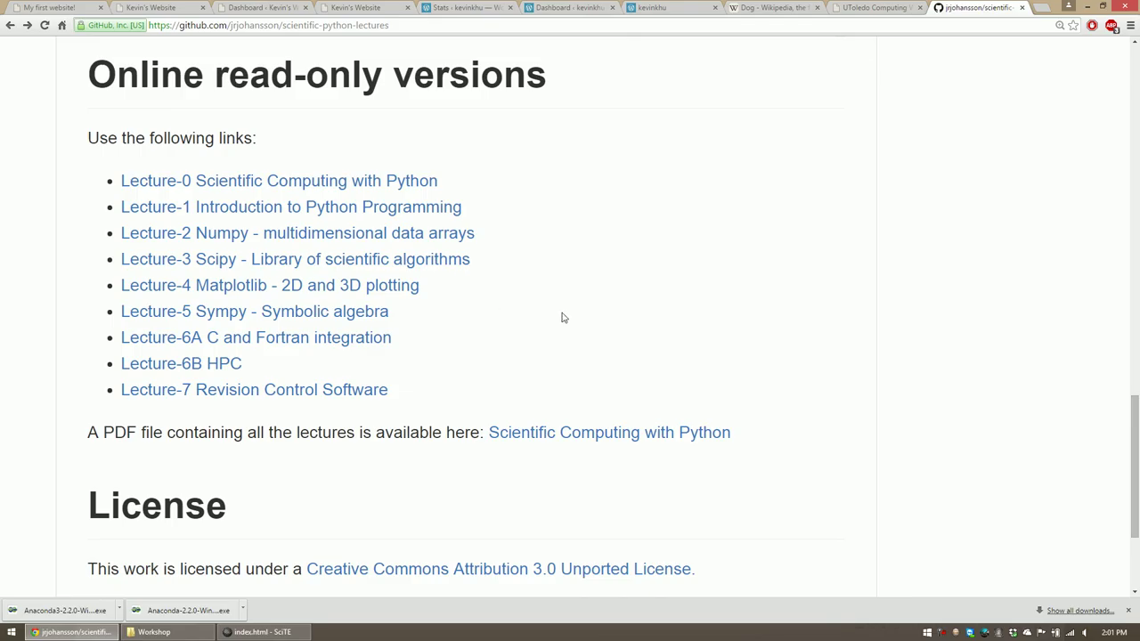